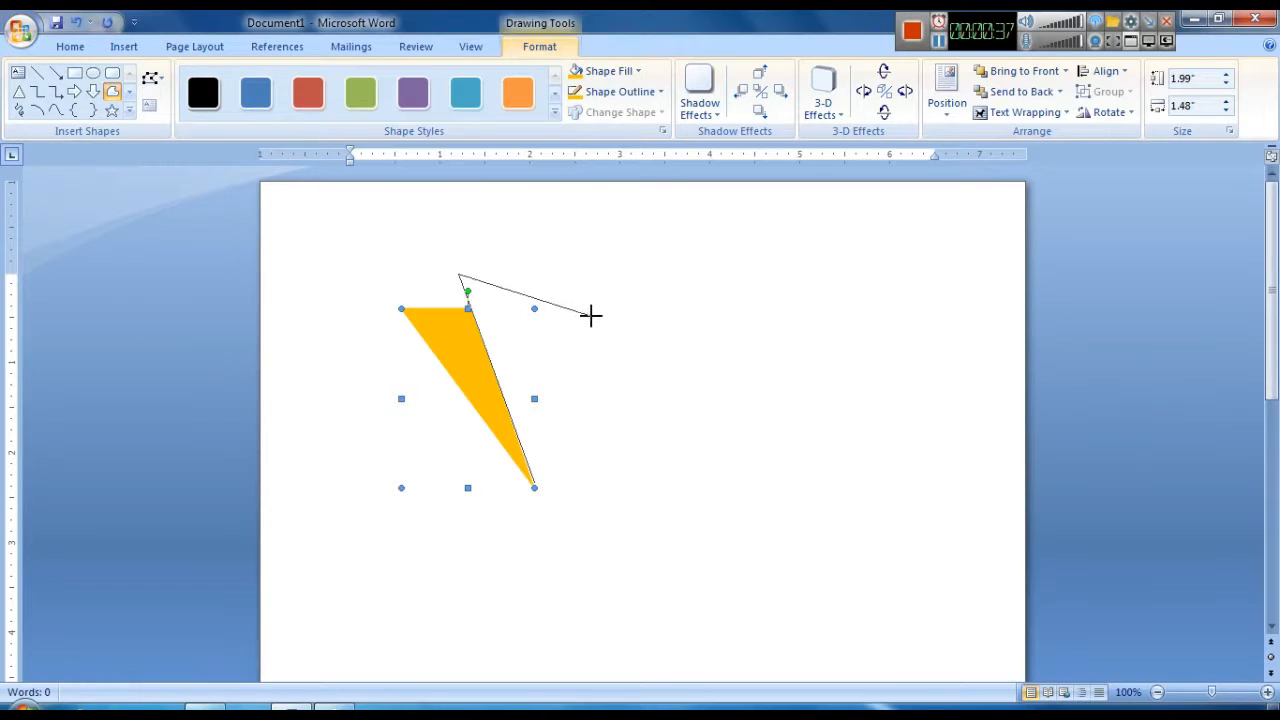
Finish the thin angled freeform, about 2.31" by 1.29", along the orange triangle's slanted edge and fill it black
click(573, 315)
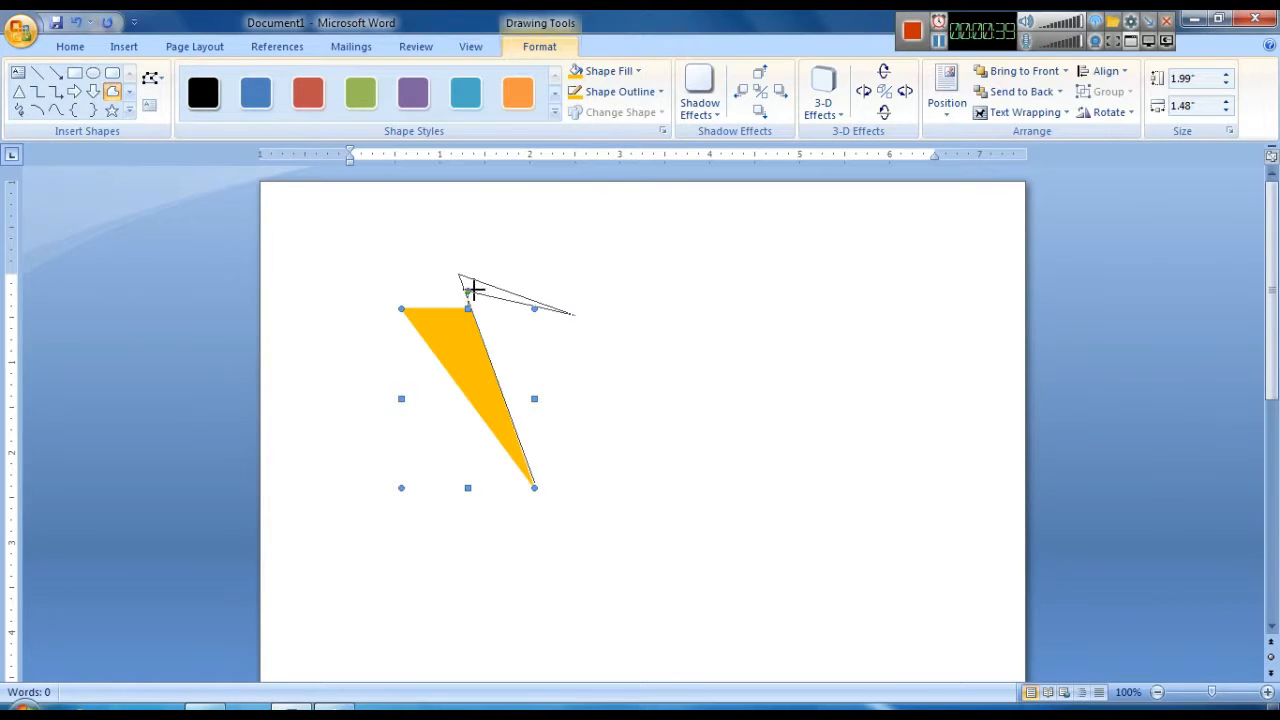
click(486, 296)
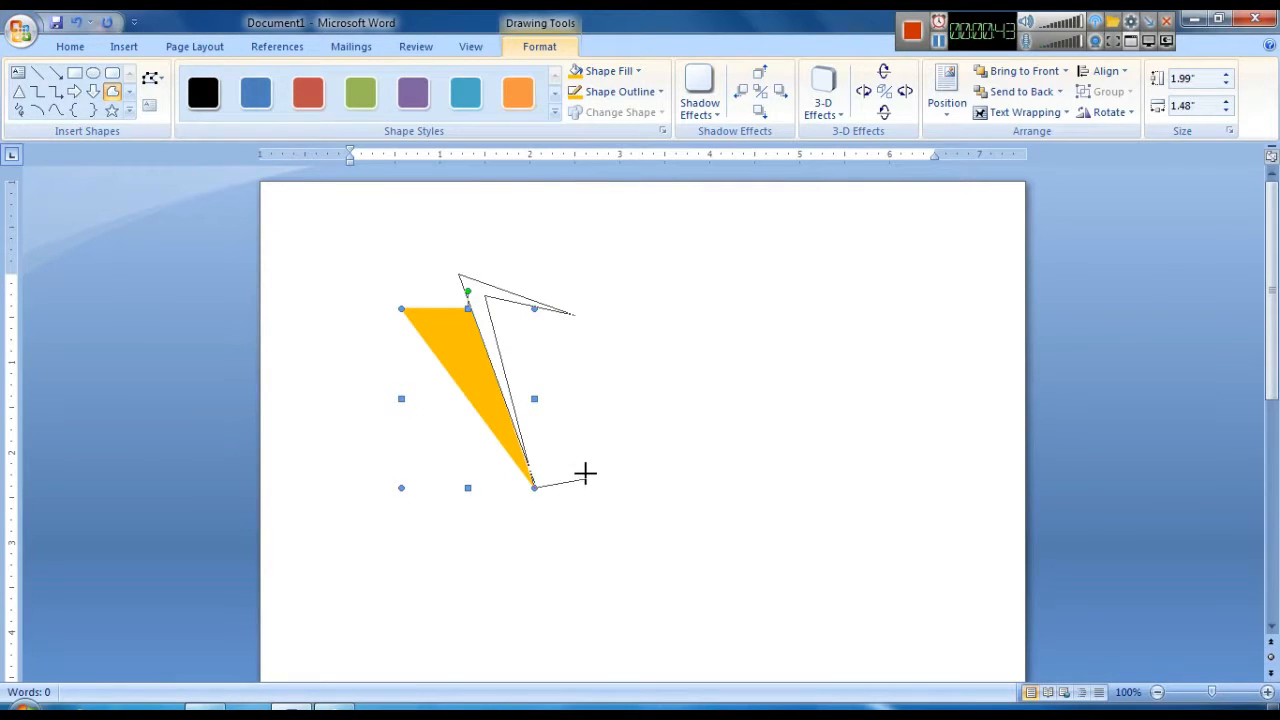
double_click(535, 480)
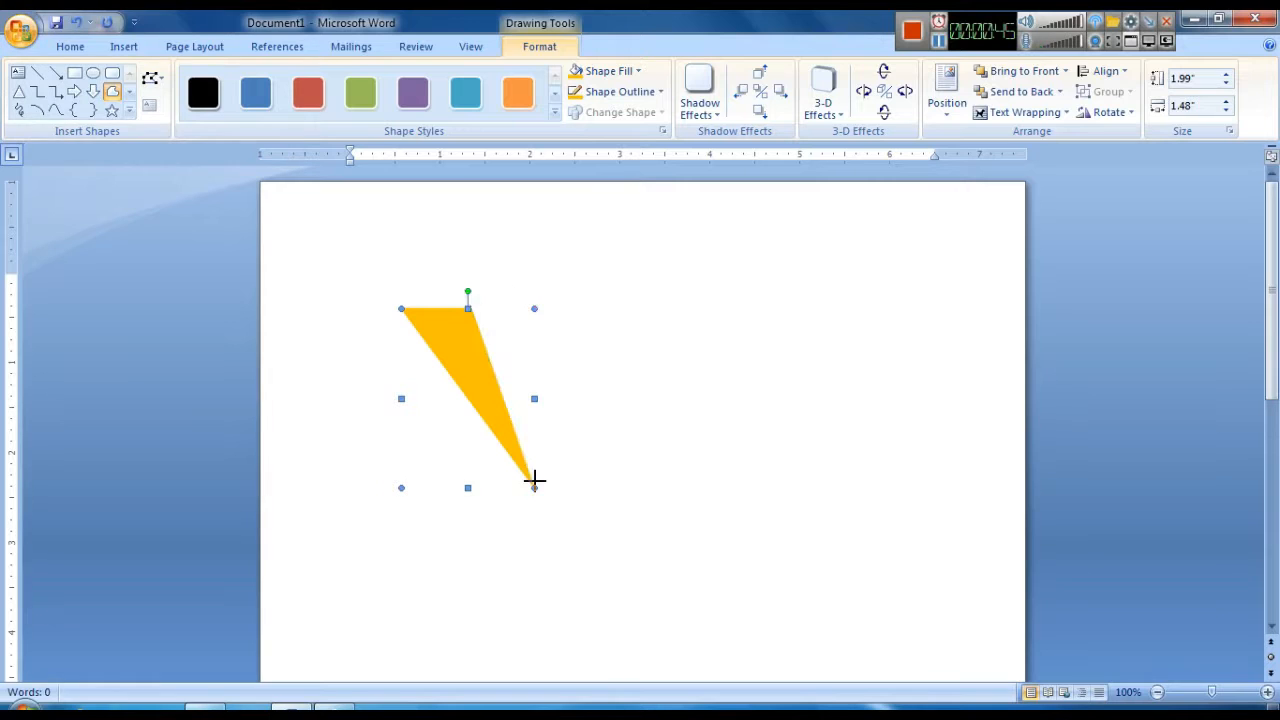
click(609, 76)
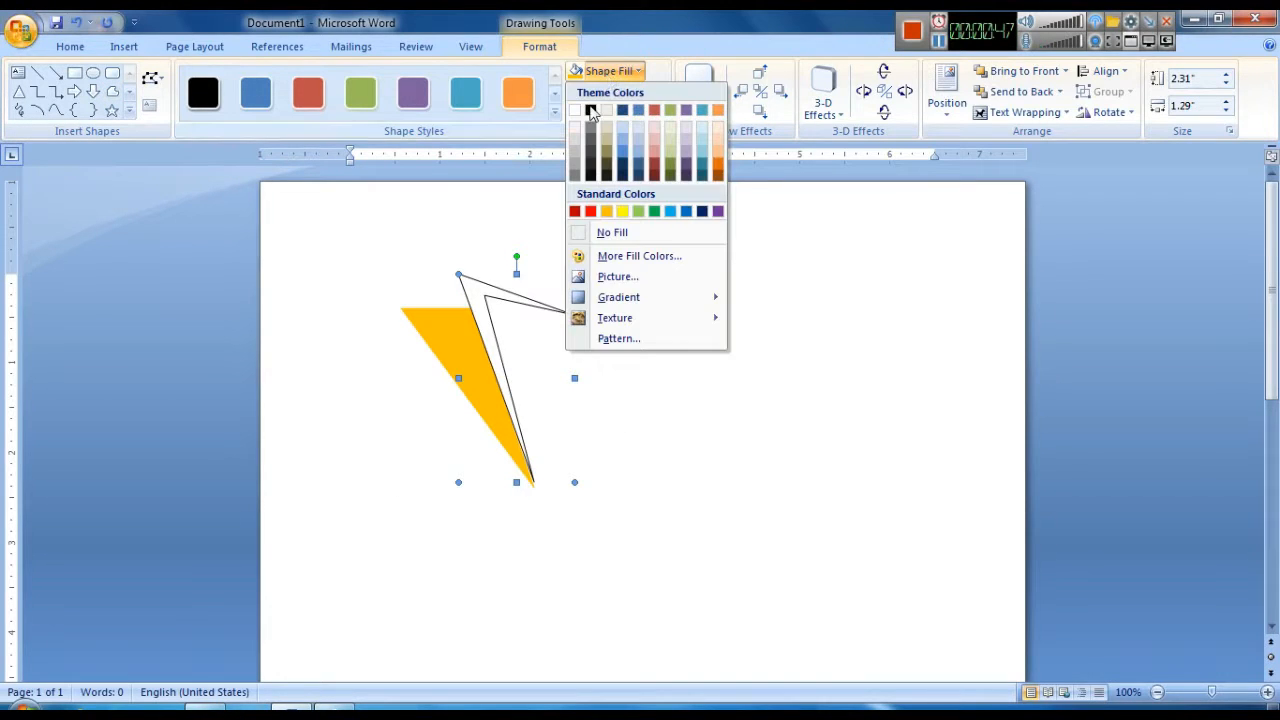
click(600, 106)
click(672, 397)
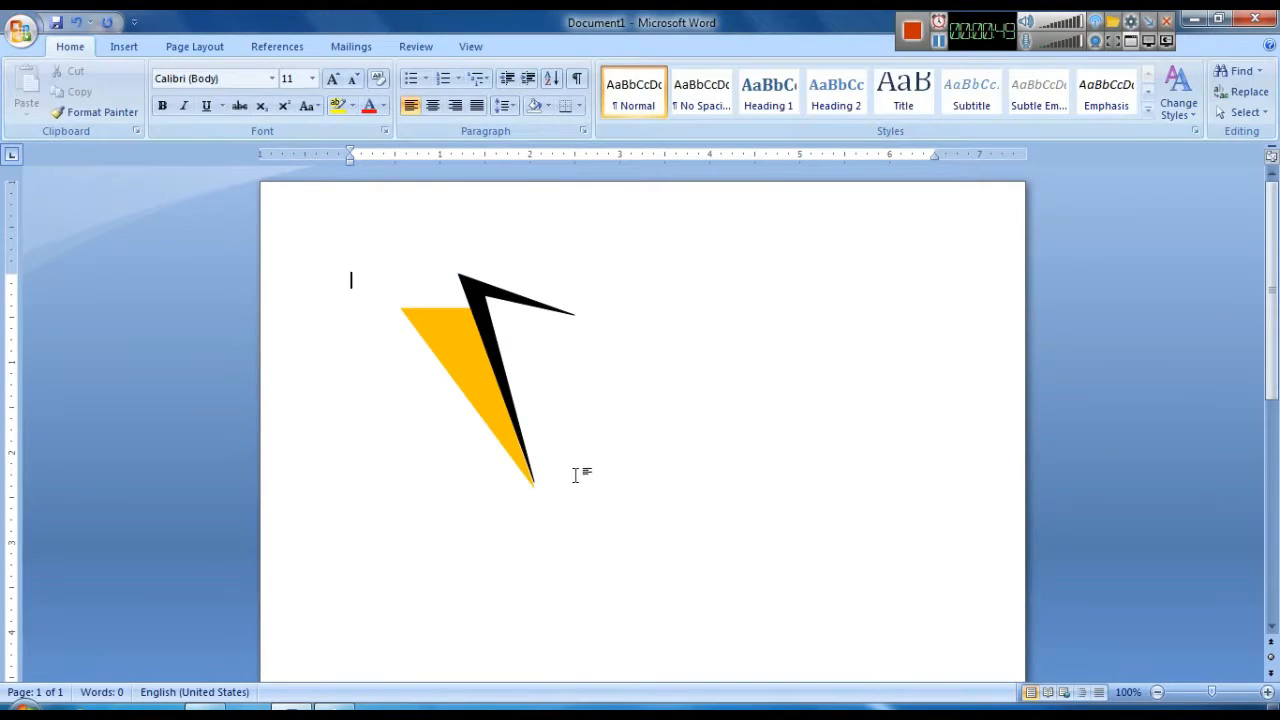
Narrow the orange triangle to 1.34" wide and nudge it slightly upward so its tip meets the black shape's tip
click(477, 409)
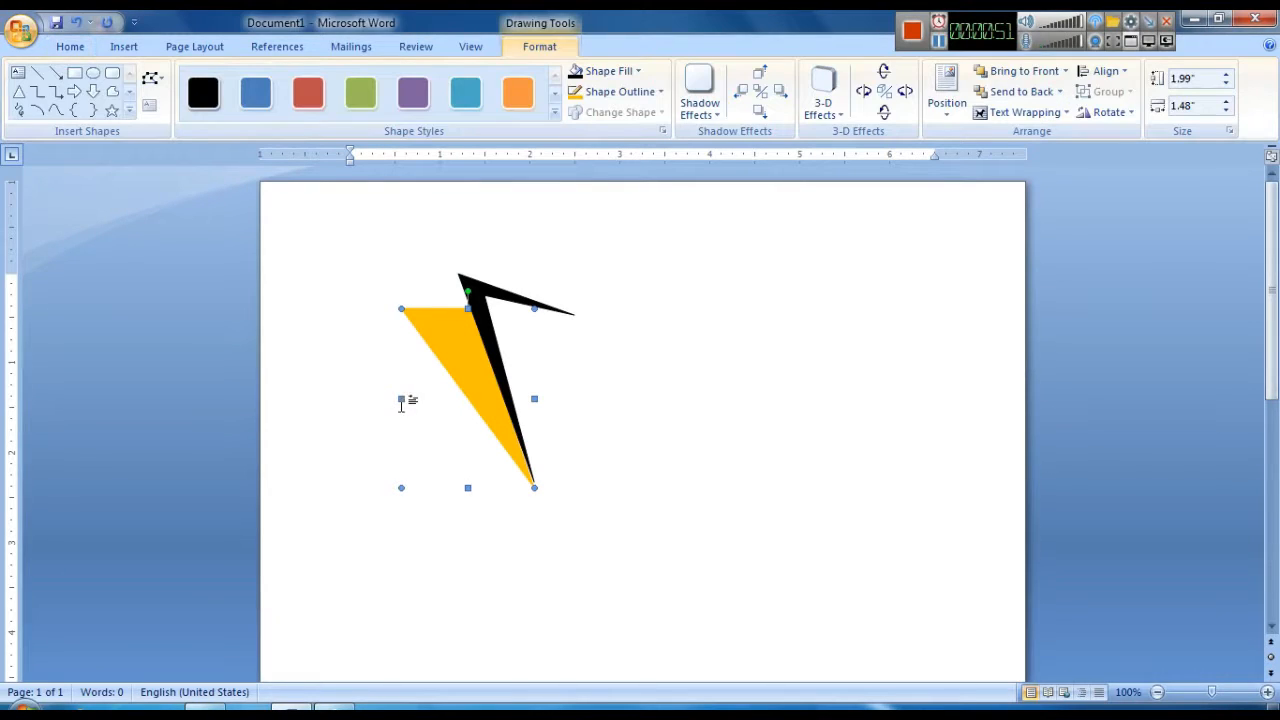
drag(406, 400, 413, 399)
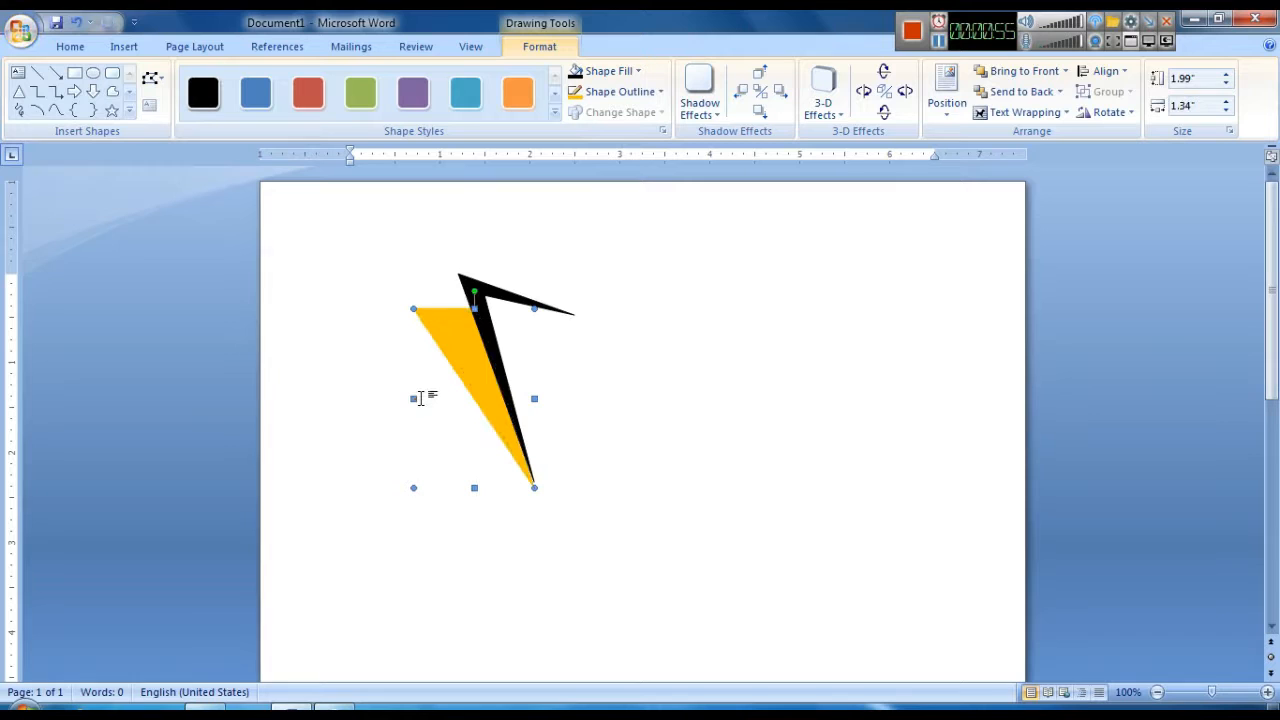
key(ctrl+z)
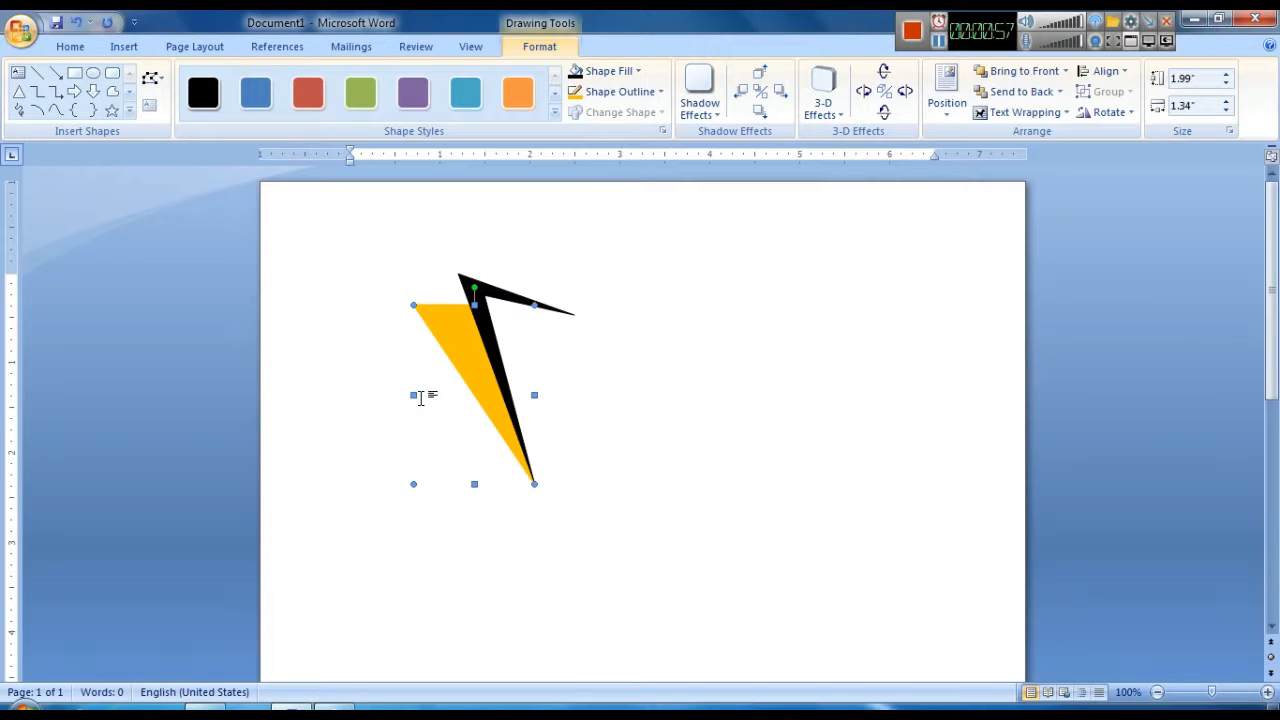
click(700, 515)
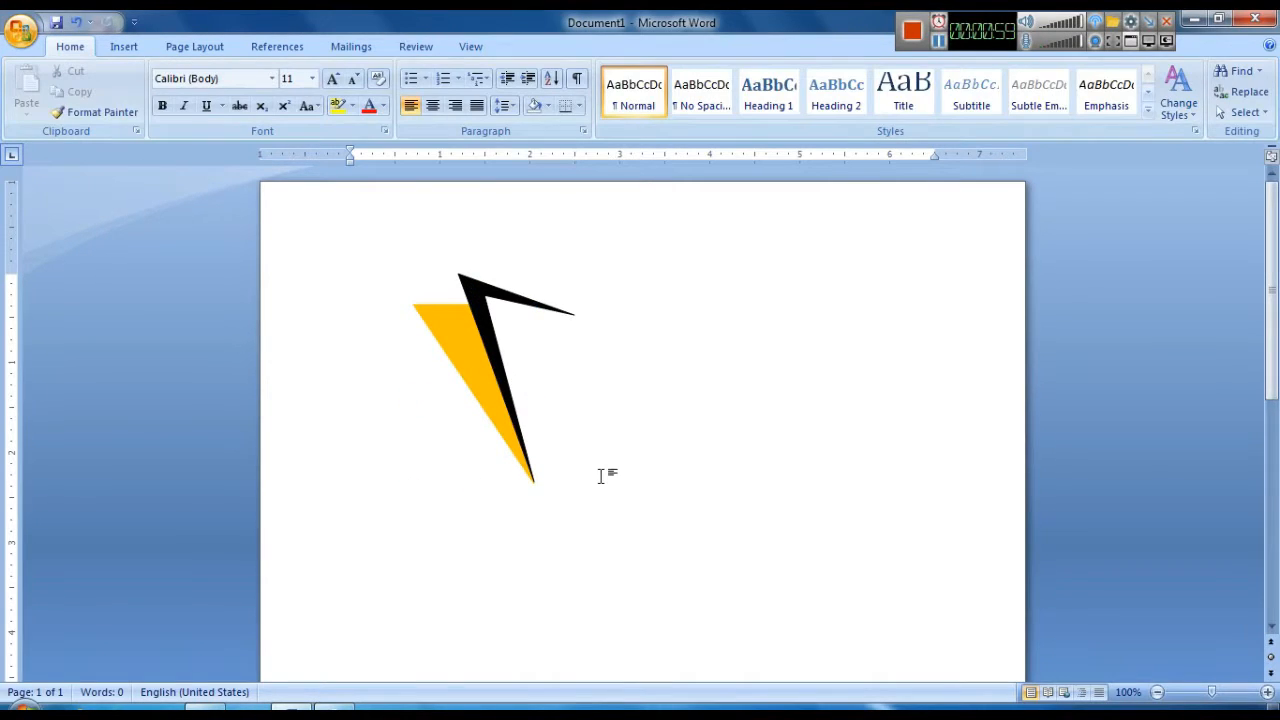
Draw a closed three-cornered freeform about 1.19" high and 1.88" wide to the right of the orange and black shapes
click(124, 47)
click(284, 95)
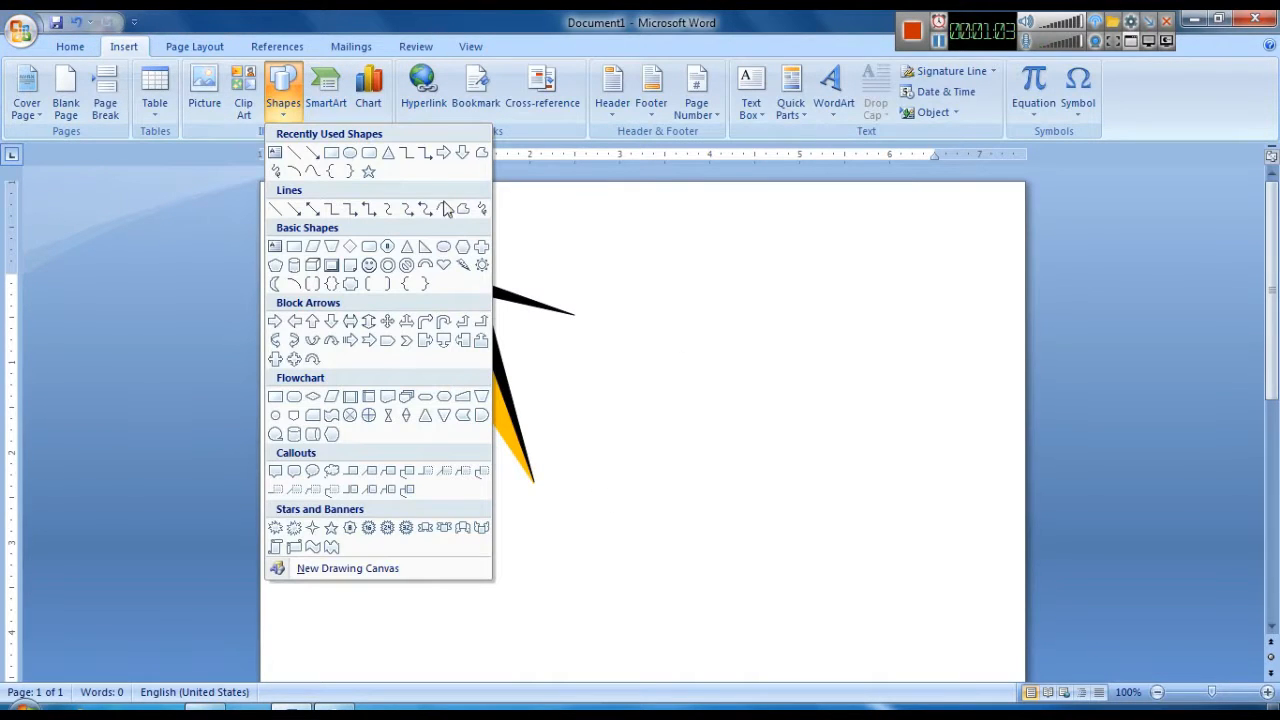
click(481, 152)
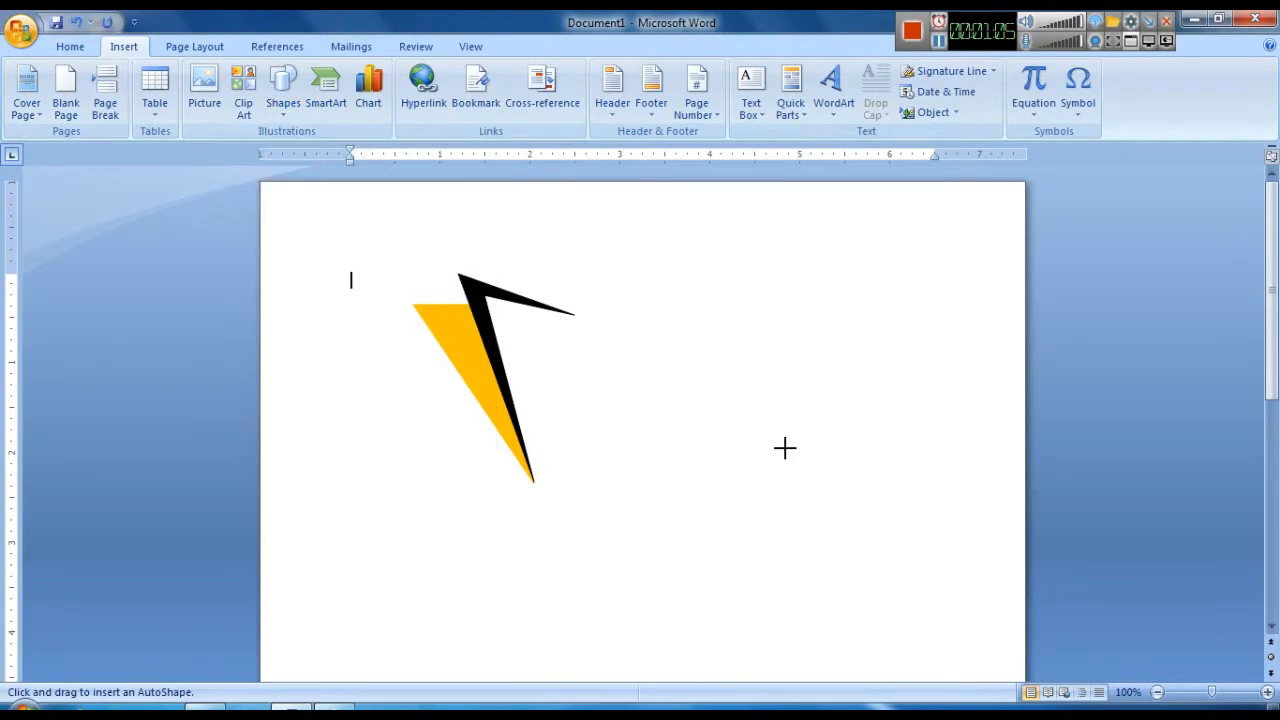
click(545, 380)
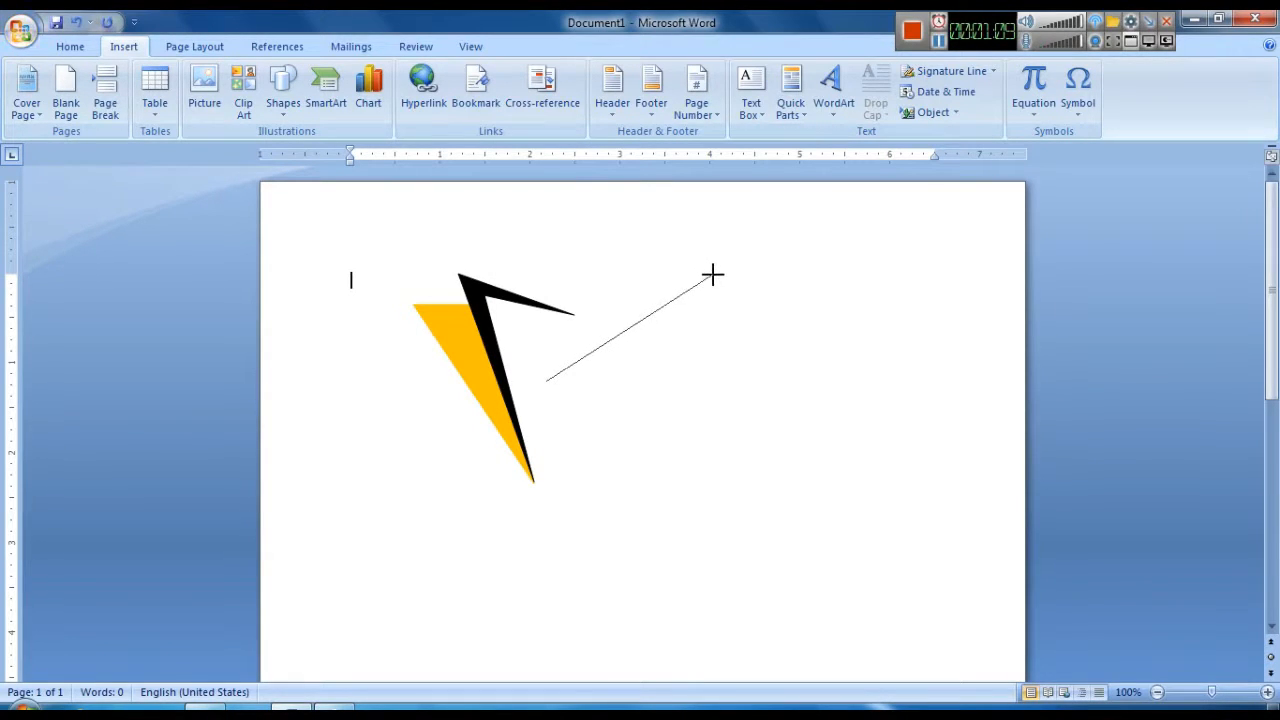
click(714, 275)
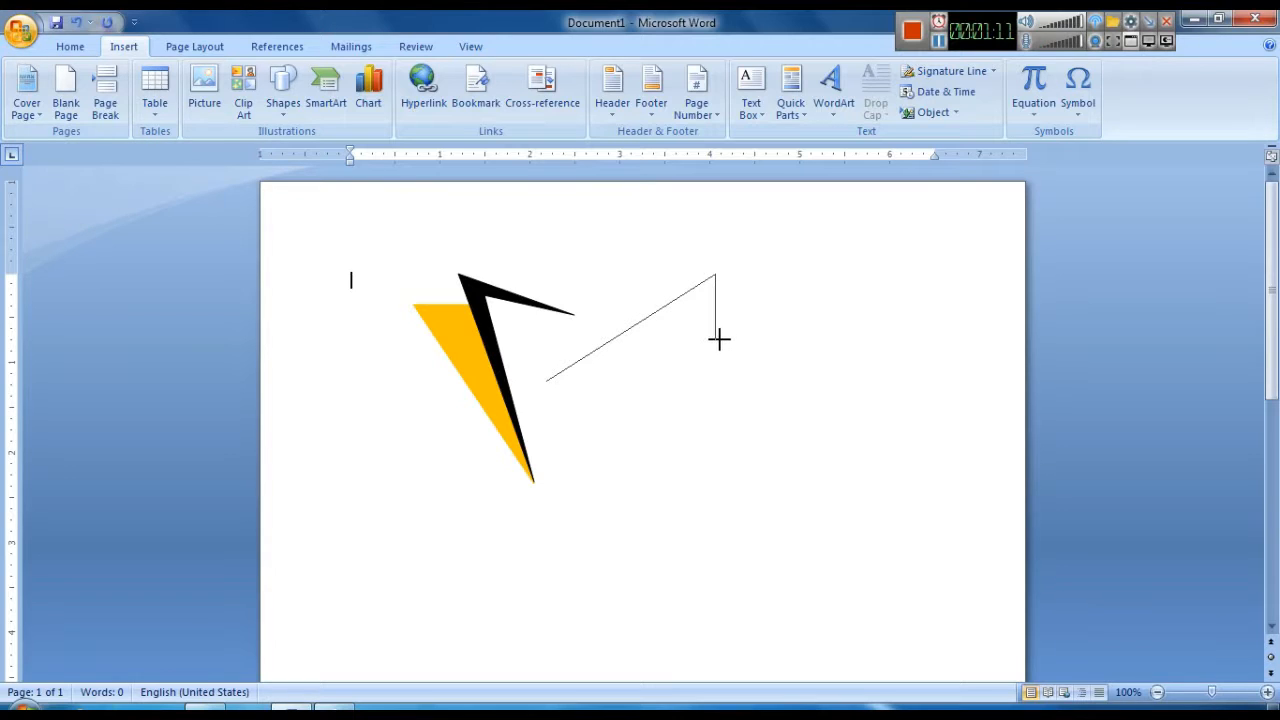
click(716, 340)
click(547, 381)
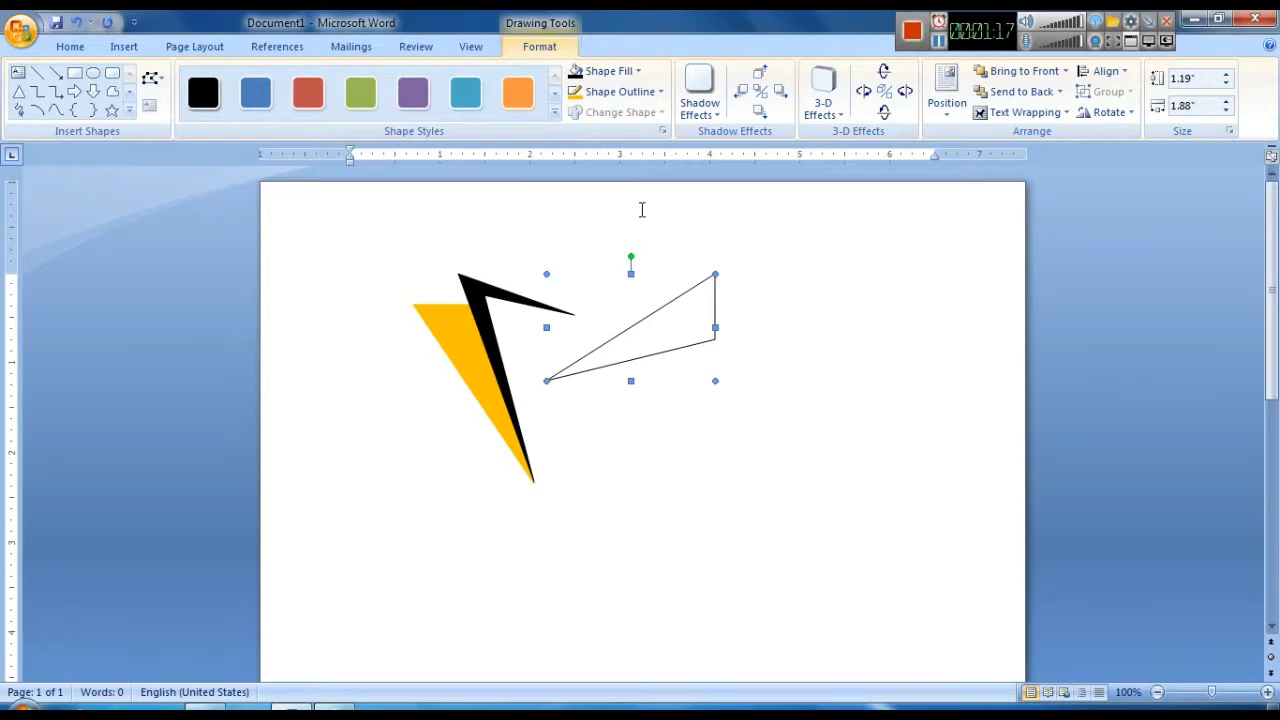
Fill the new triangle with standard red and remove its outline
click(608, 71)
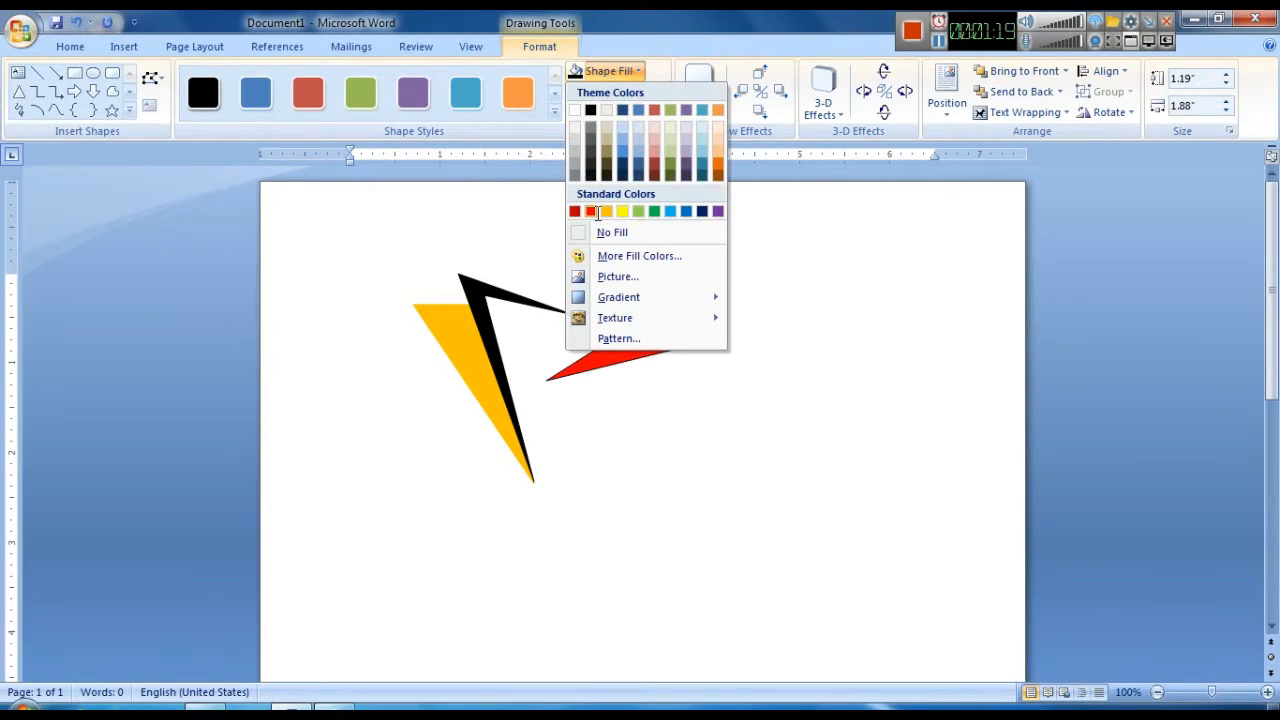
click(591, 211)
click(613, 91)
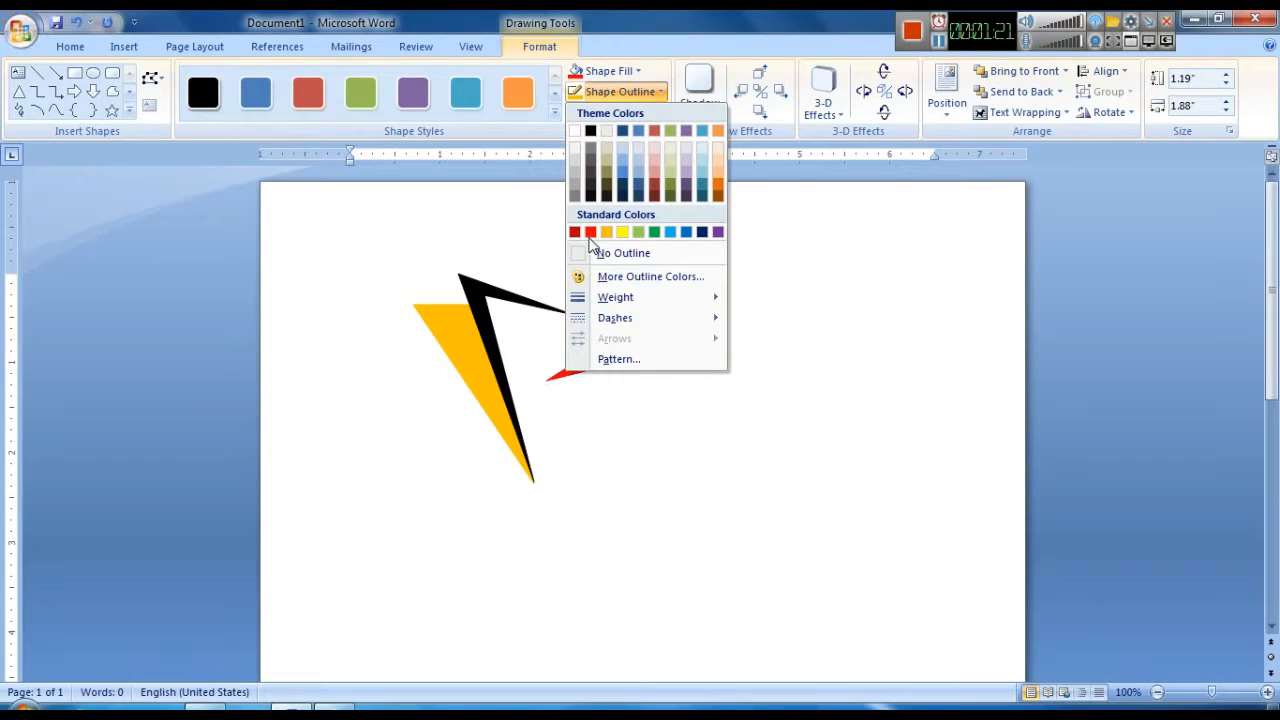
click(605, 253)
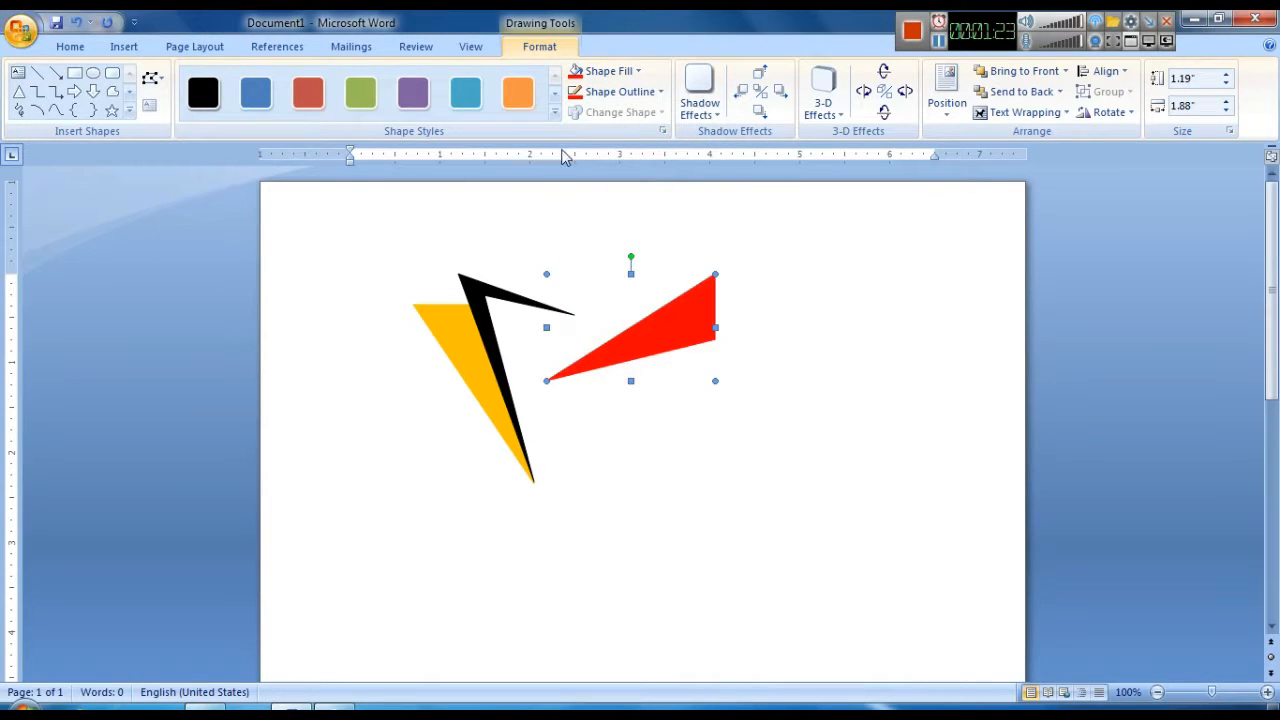
Draw a thin angled freeform, about 0.99" by 2.2", along the red triangle's lower edge and fill it black
click(112, 91)
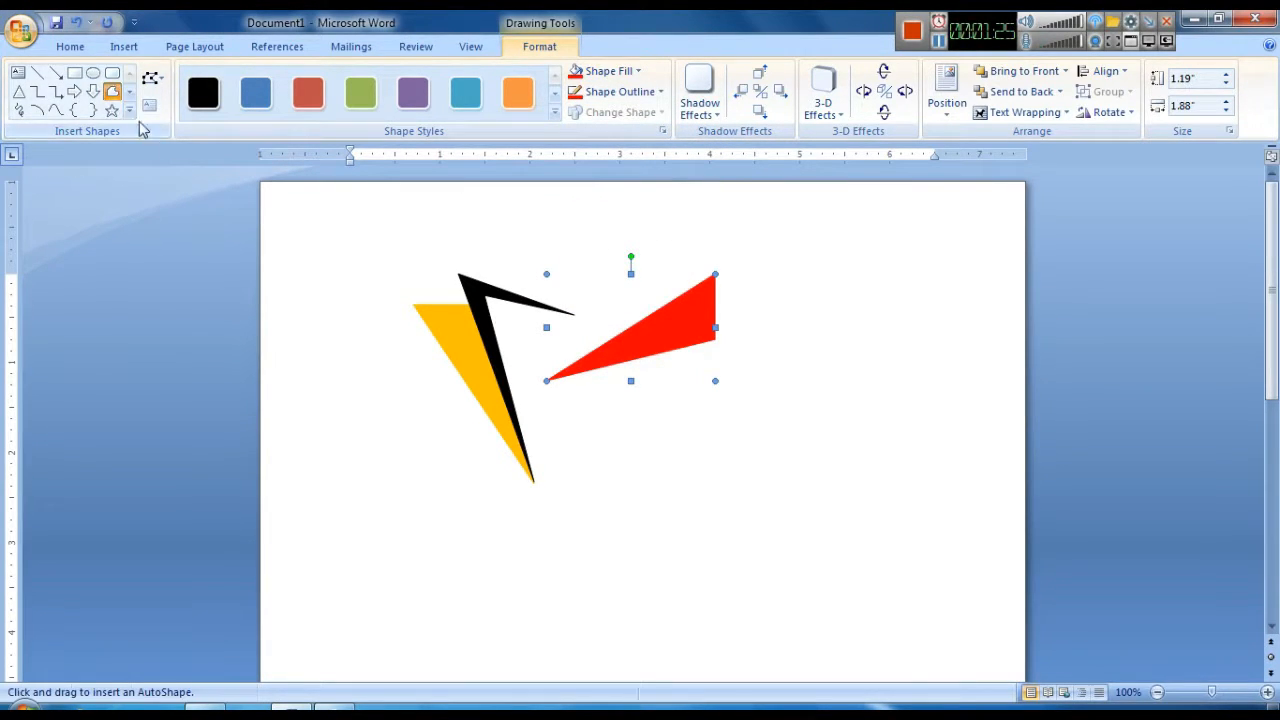
click(548, 379)
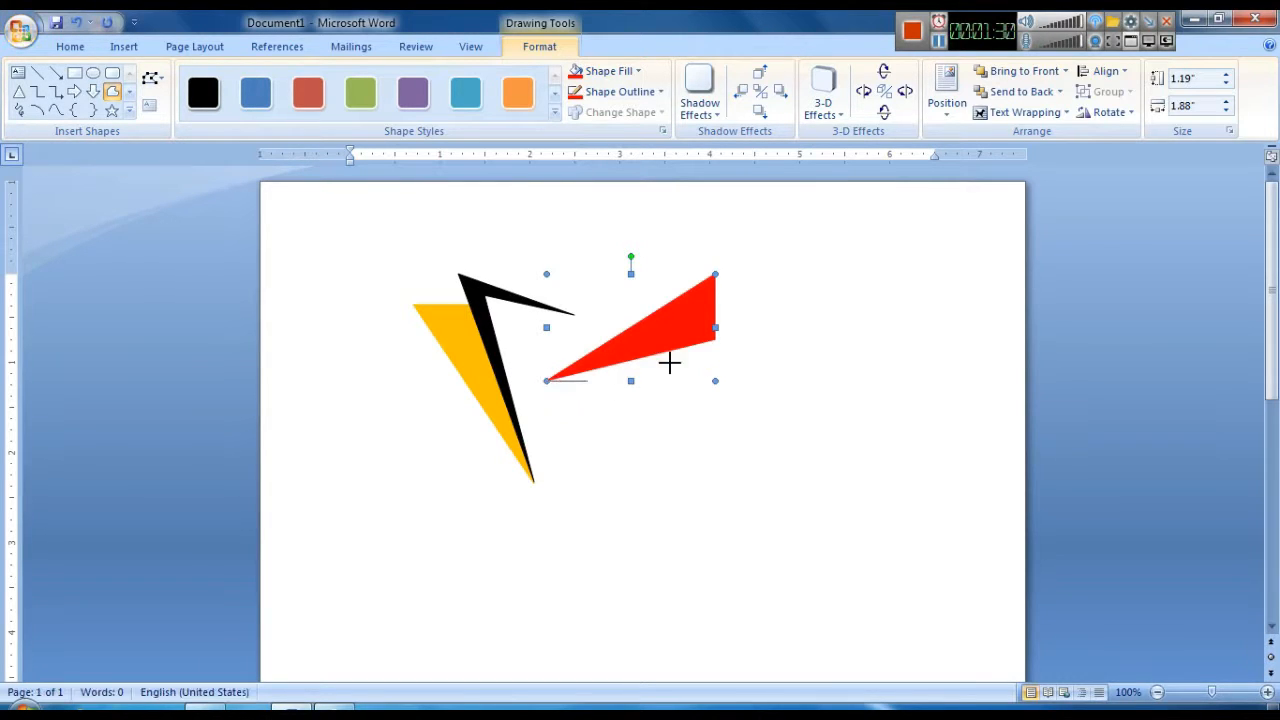
click(742, 336)
click(690, 420)
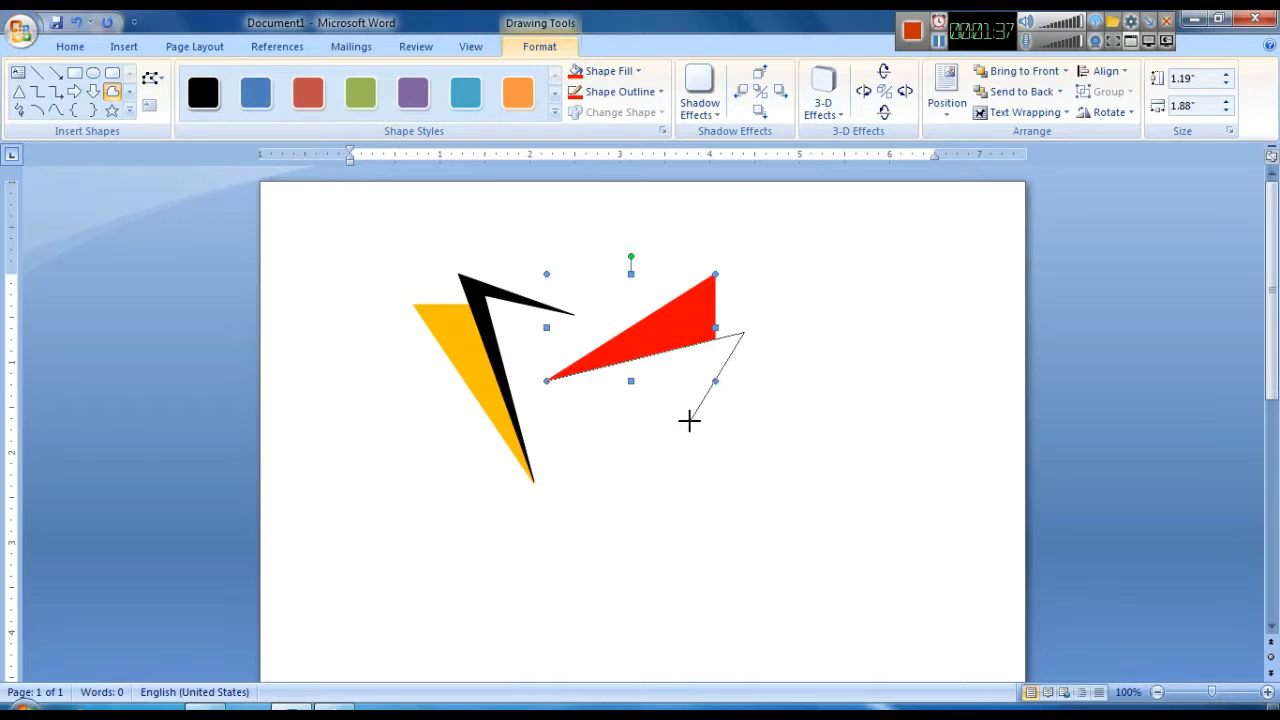
click(718, 347)
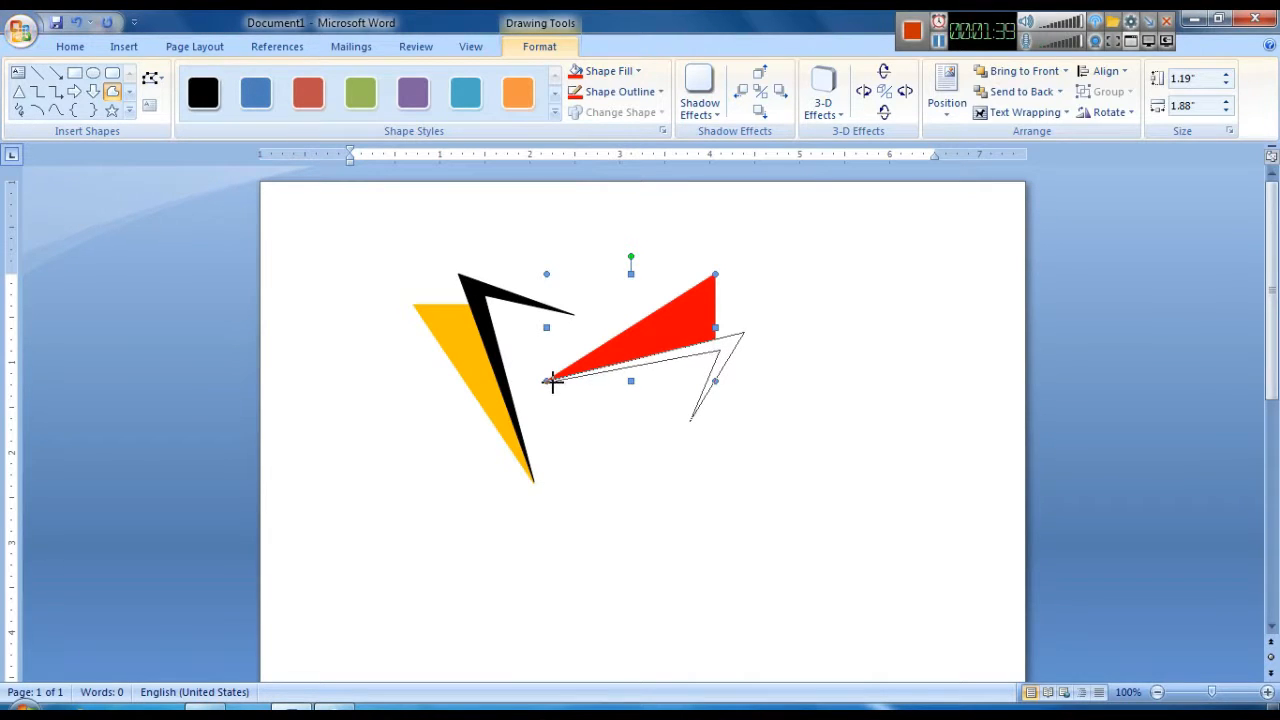
click(549, 379)
click(603, 72)
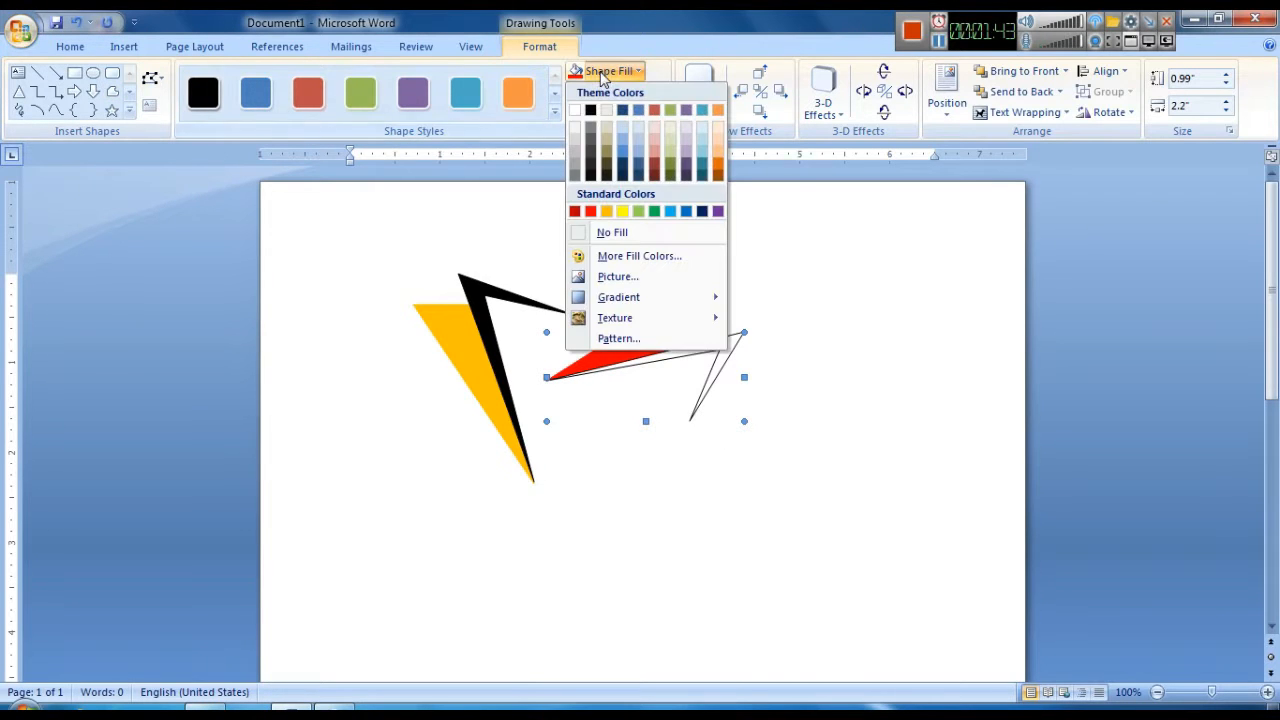
click(590, 110)
click(891, 390)
Group the red triangle with its black angled shape and enlarge the group slightly from its upper-right corner
scroll(884, 415, down, 1)
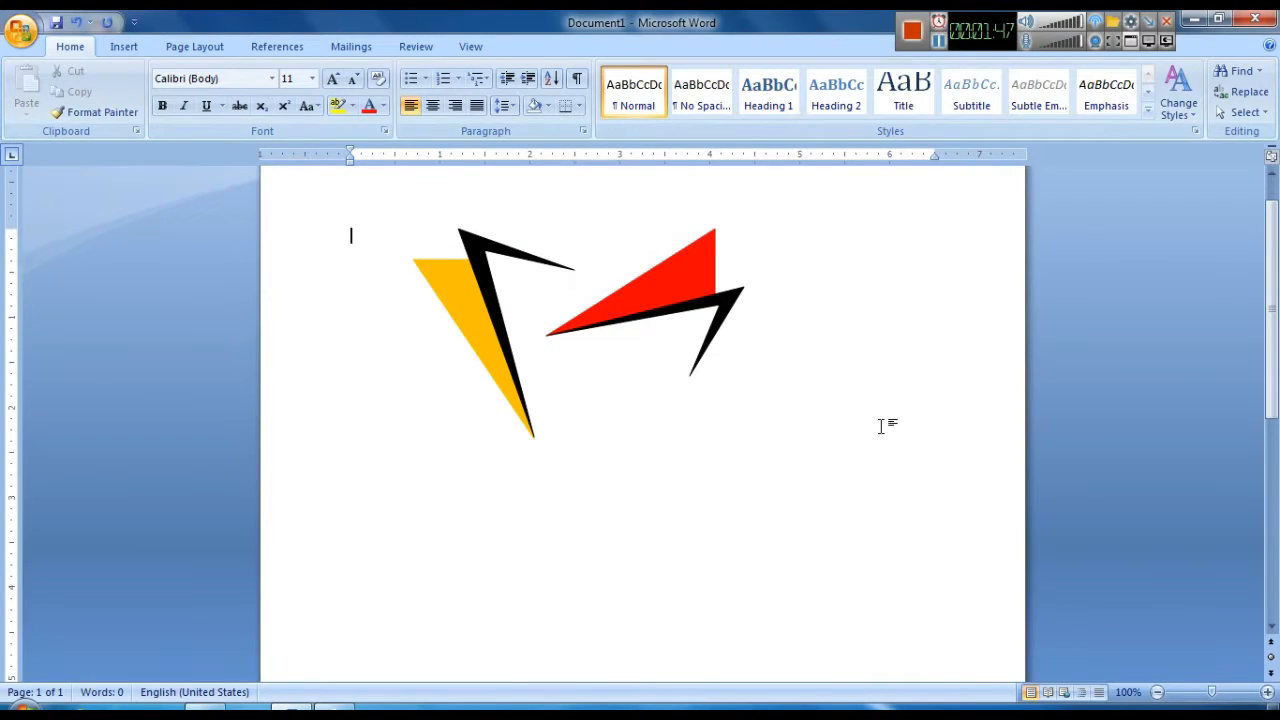
scroll(884, 425, up, 1)
click(712, 335)
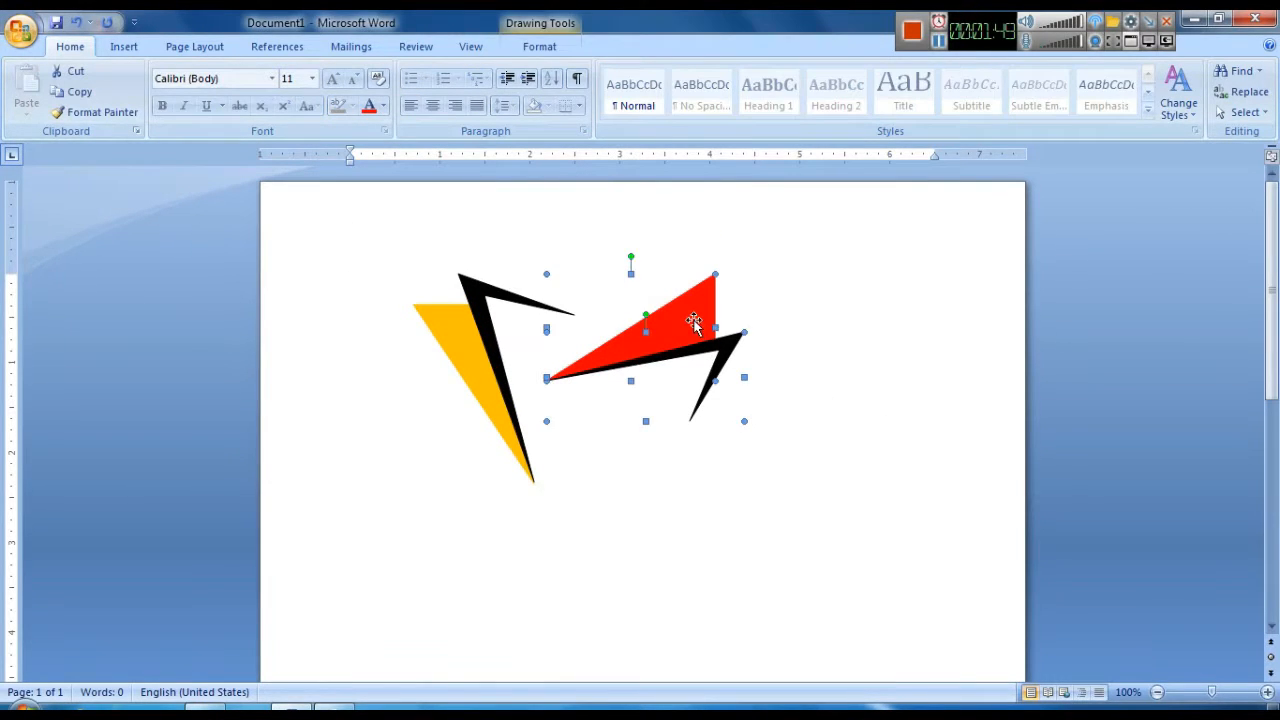
right_click(694, 322)
mouse_move(770, 396)
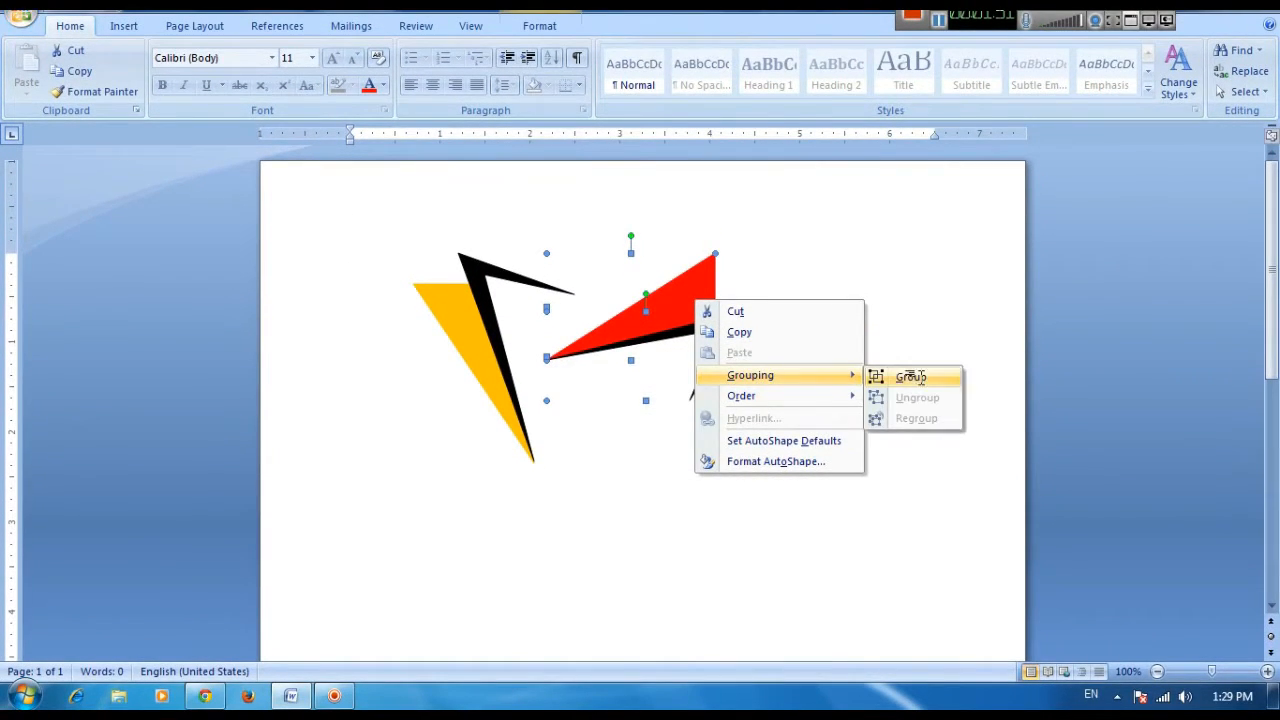
click(912, 377)
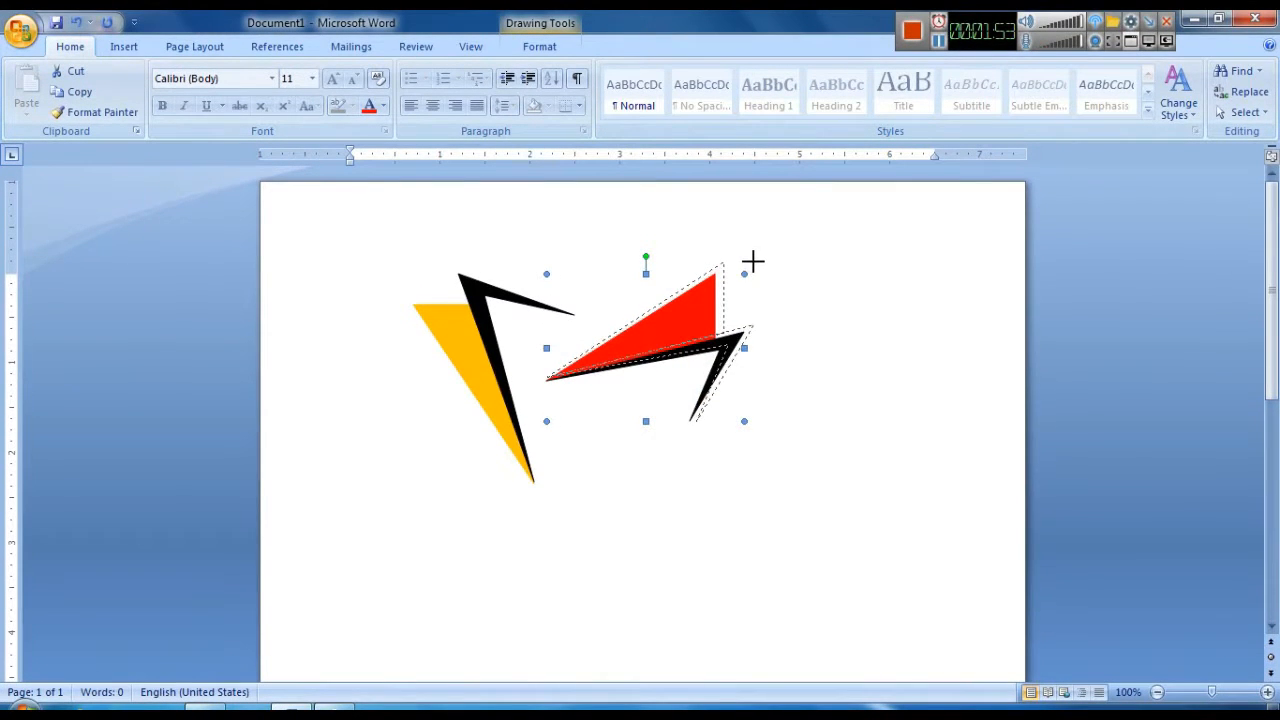
click(811, 466)
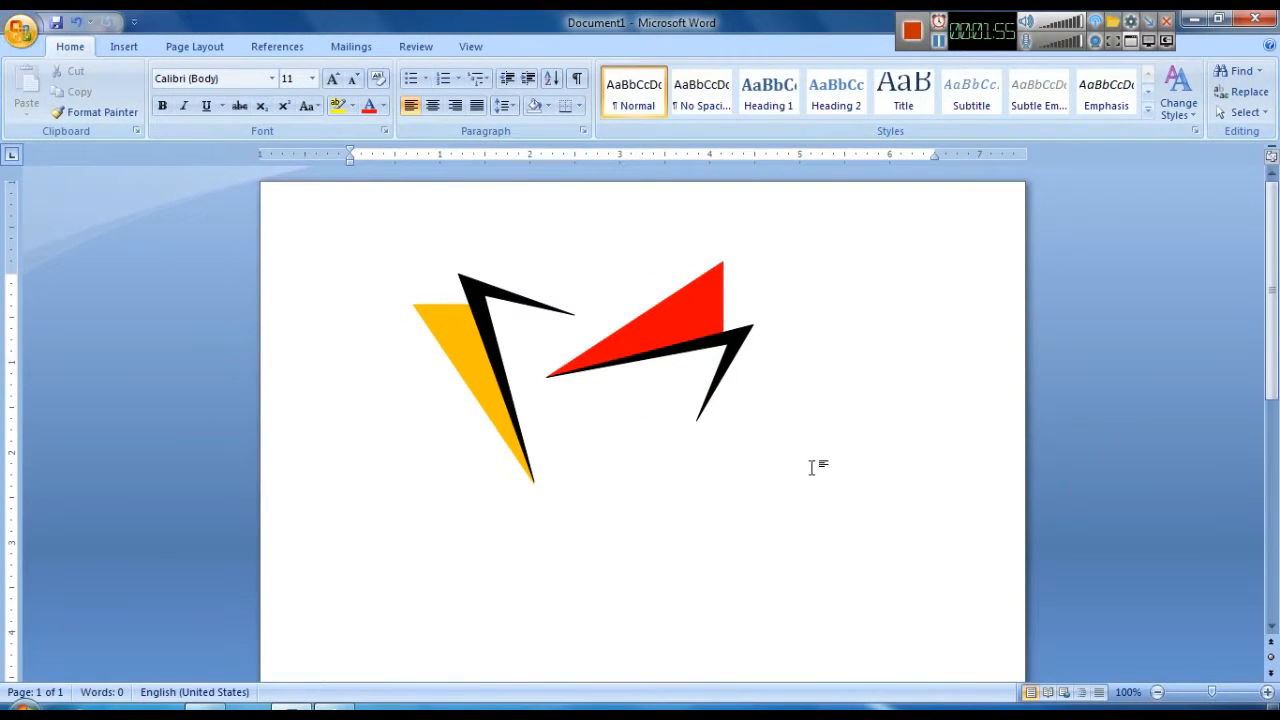
Group the orange triangle with its black angled shape and rotate the group slightly counterclockwise
click(466, 380)
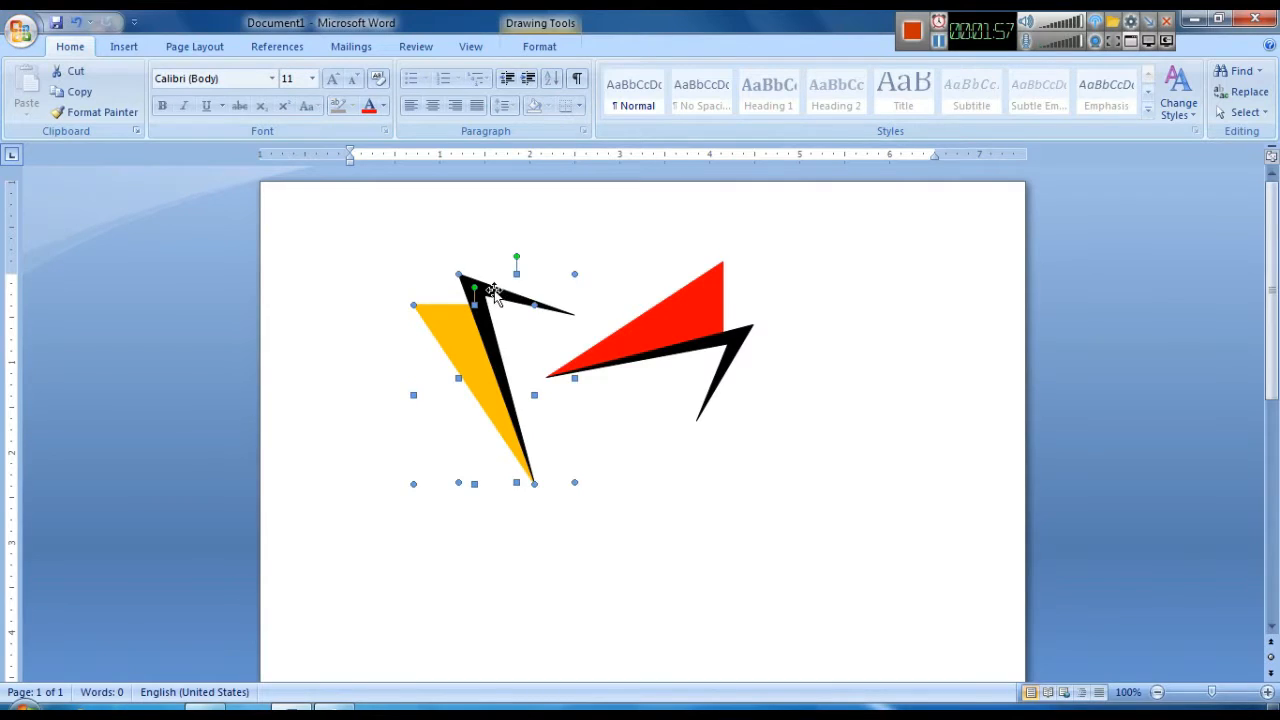
right_click(493, 291)
mouse_move(555, 365)
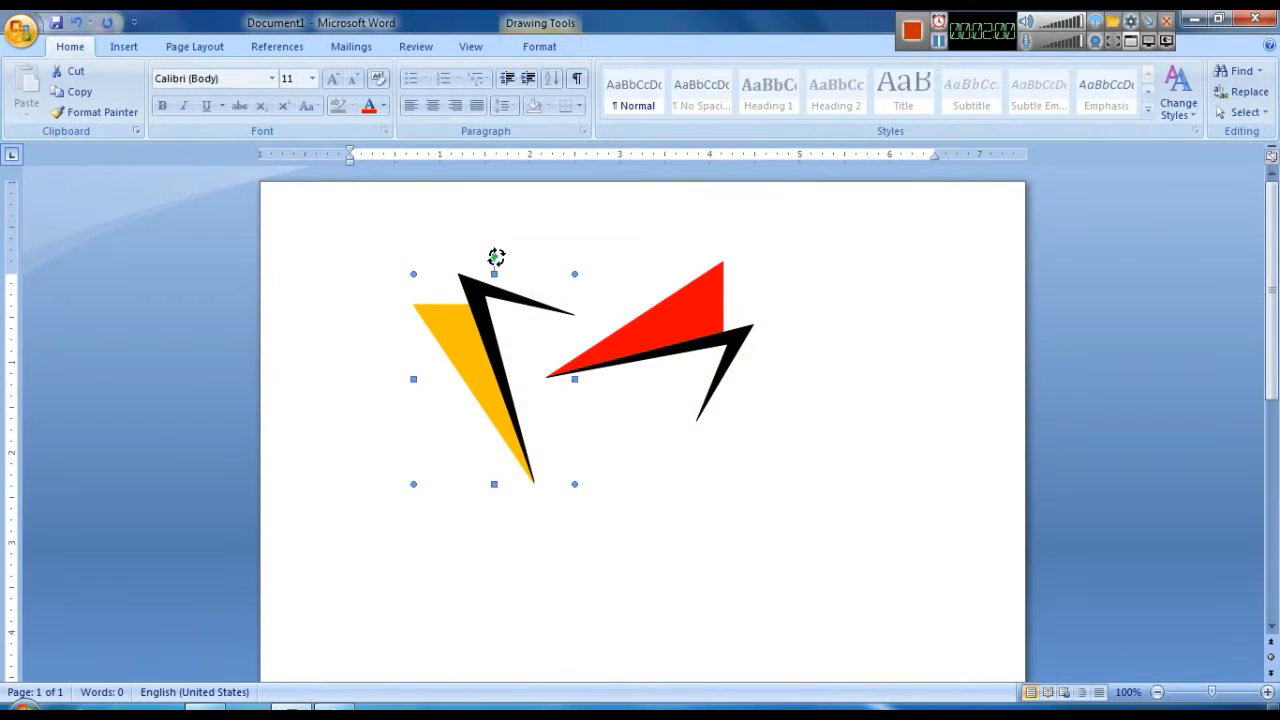
mouse_move(496, 257)
mouse_down()
mouse_move(469, 257)
mouse_move(486, 260)
mouse_up()
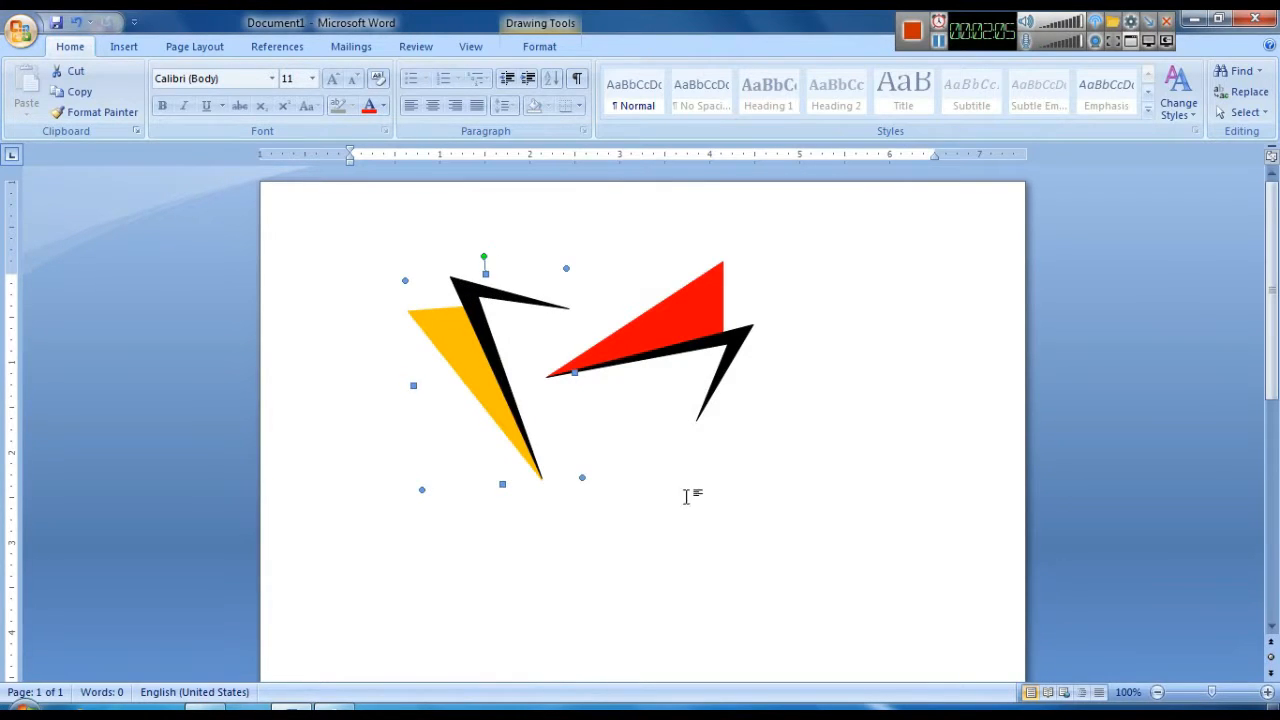
click(728, 434)
click(697, 338)
scroll(780, 465, down, 1)
click(771, 471)
click(124, 46)
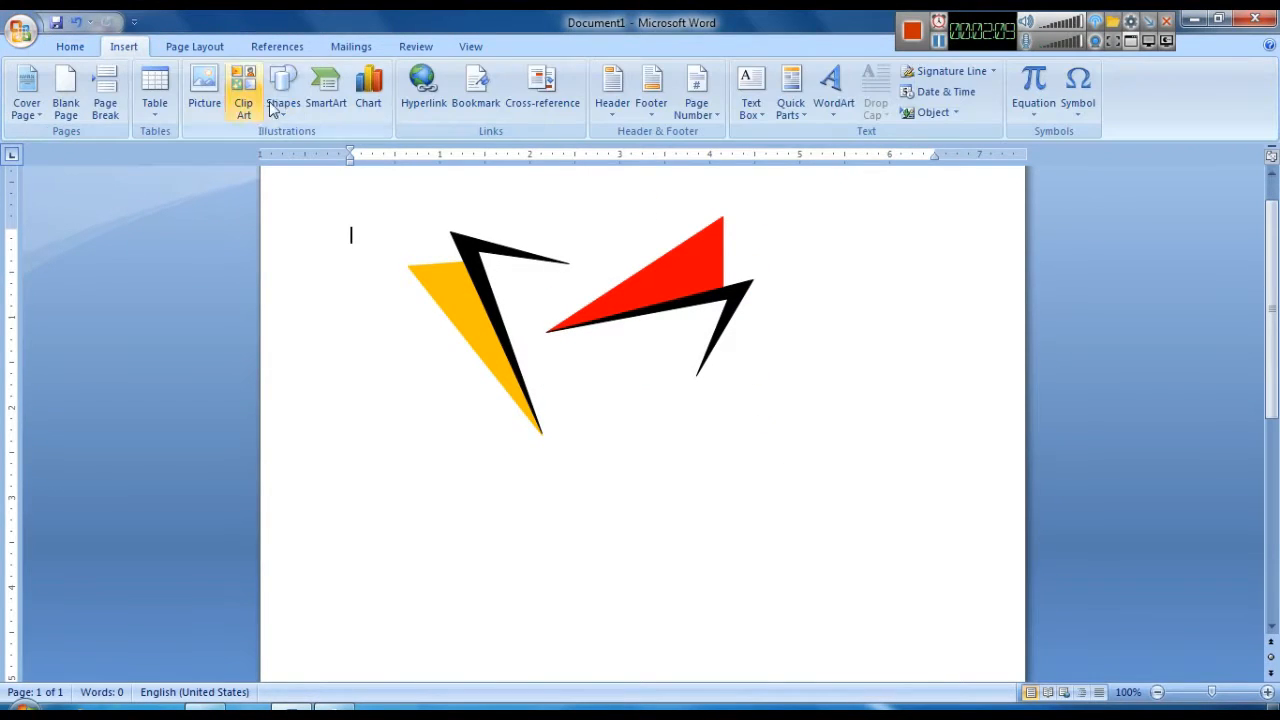
click(283, 92)
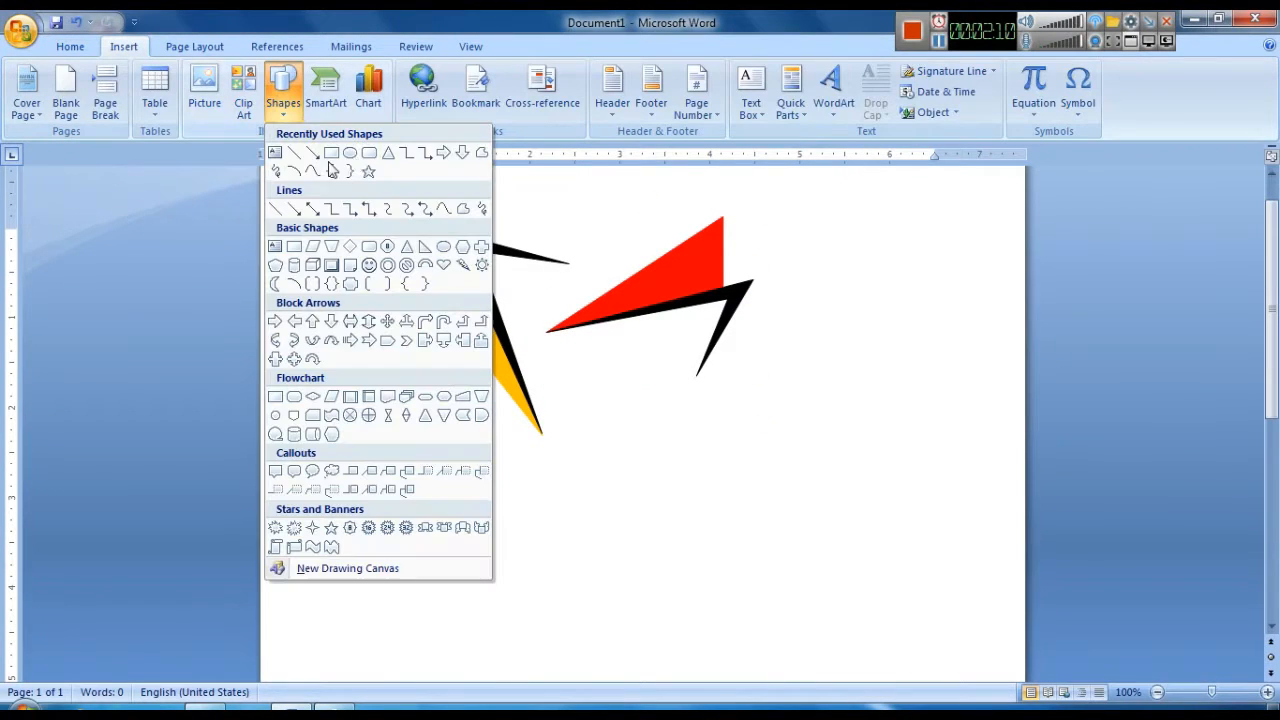
click(481, 153)
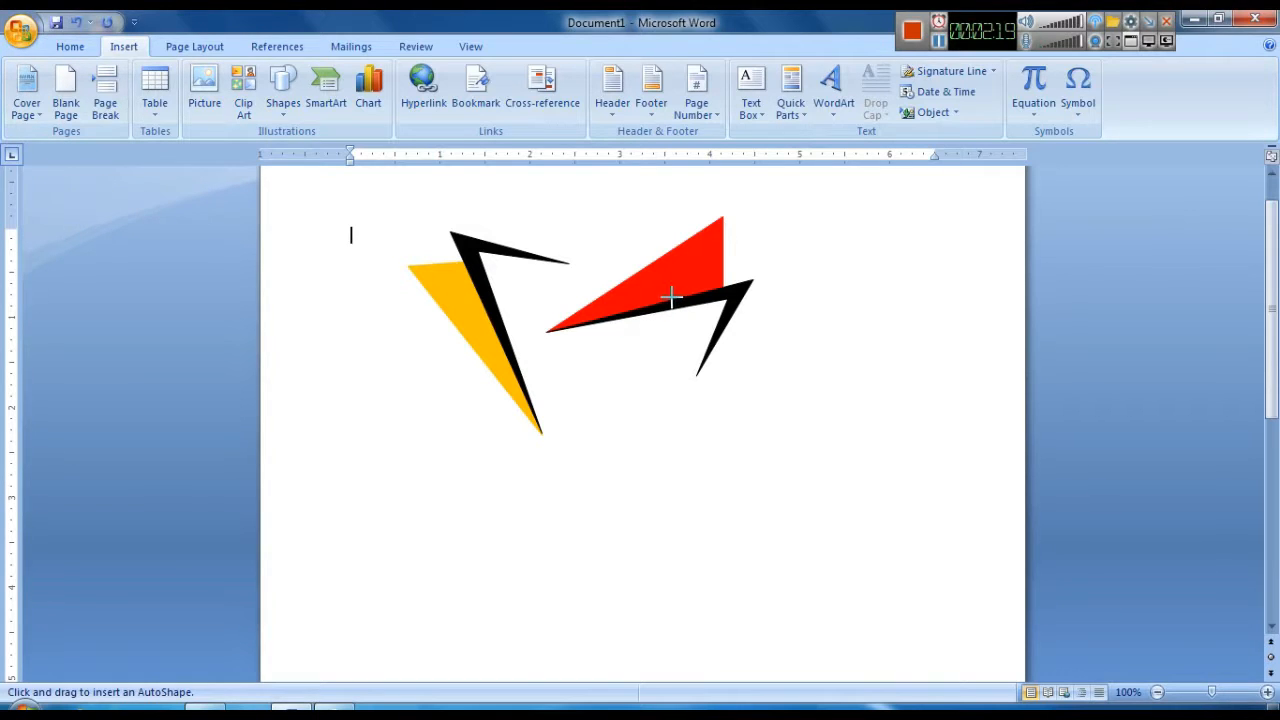
click(283, 90)
click(482, 157)
Reduce the height of the red and black group slightly from its lower edge, keeping its width
click(677, 313)
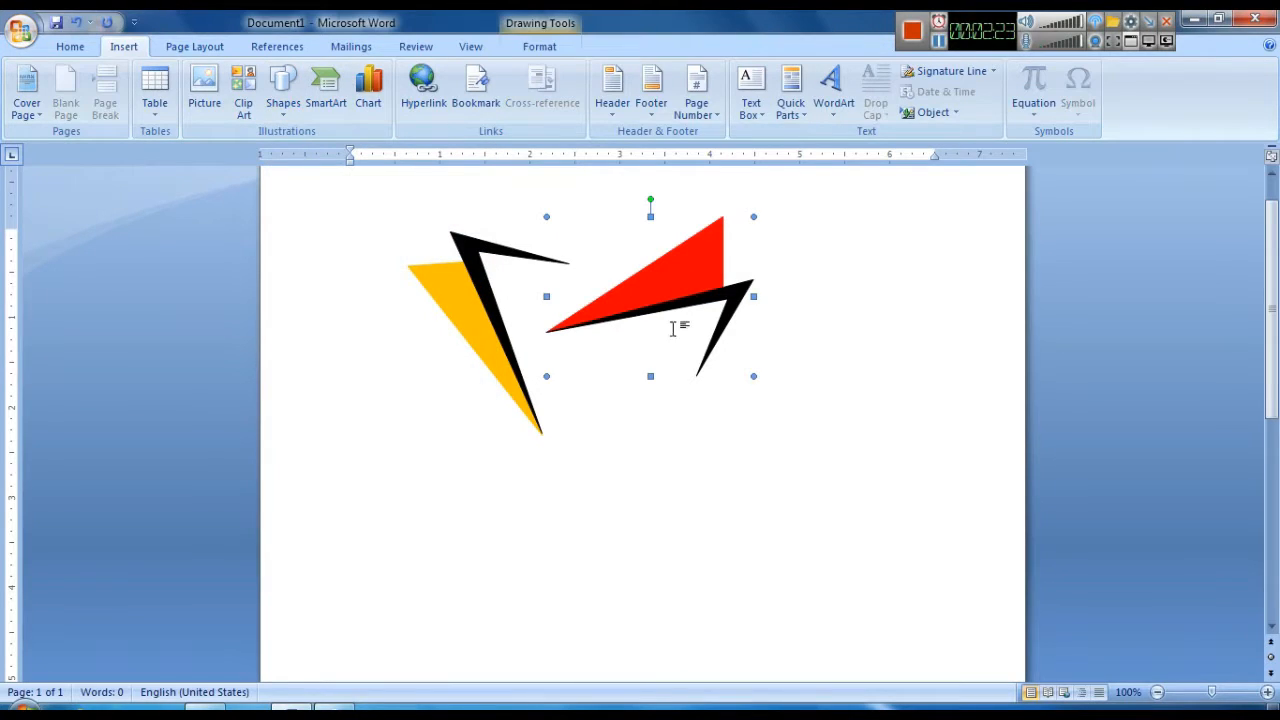
drag(650, 376, 650, 359)
click(686, 409)
click(672, 296)
click(661, 340)
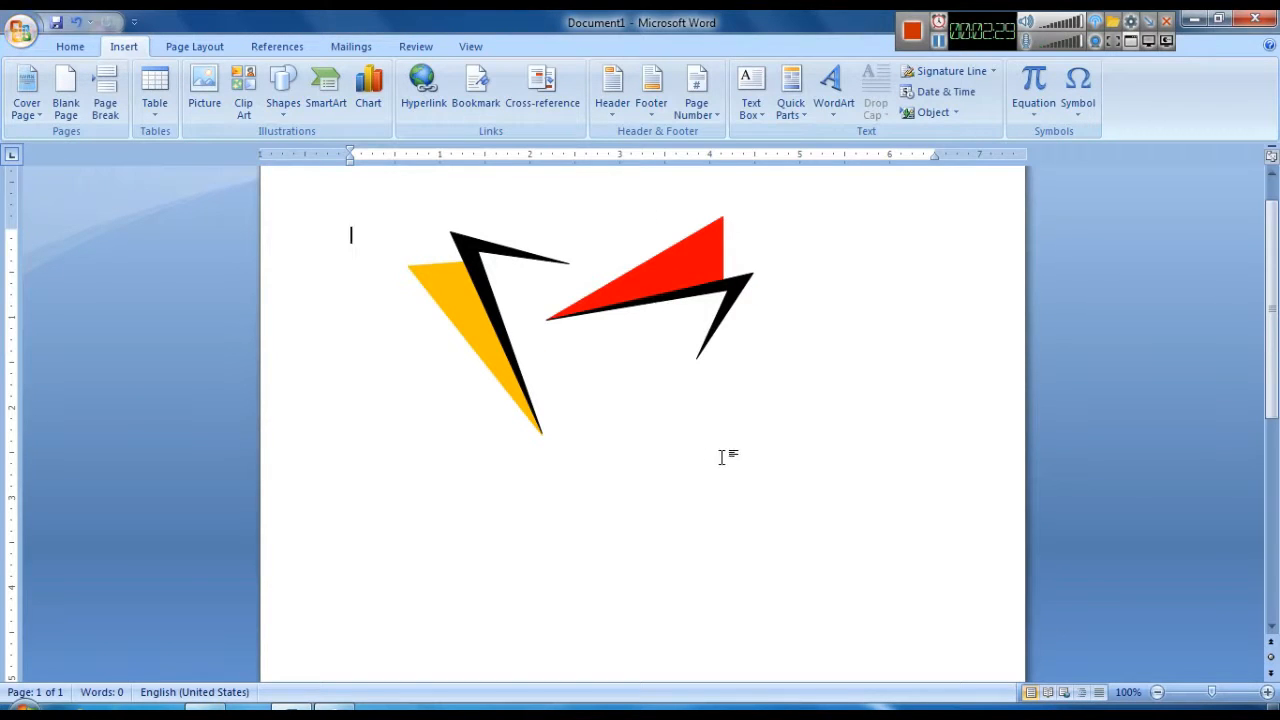
click(281, 117)
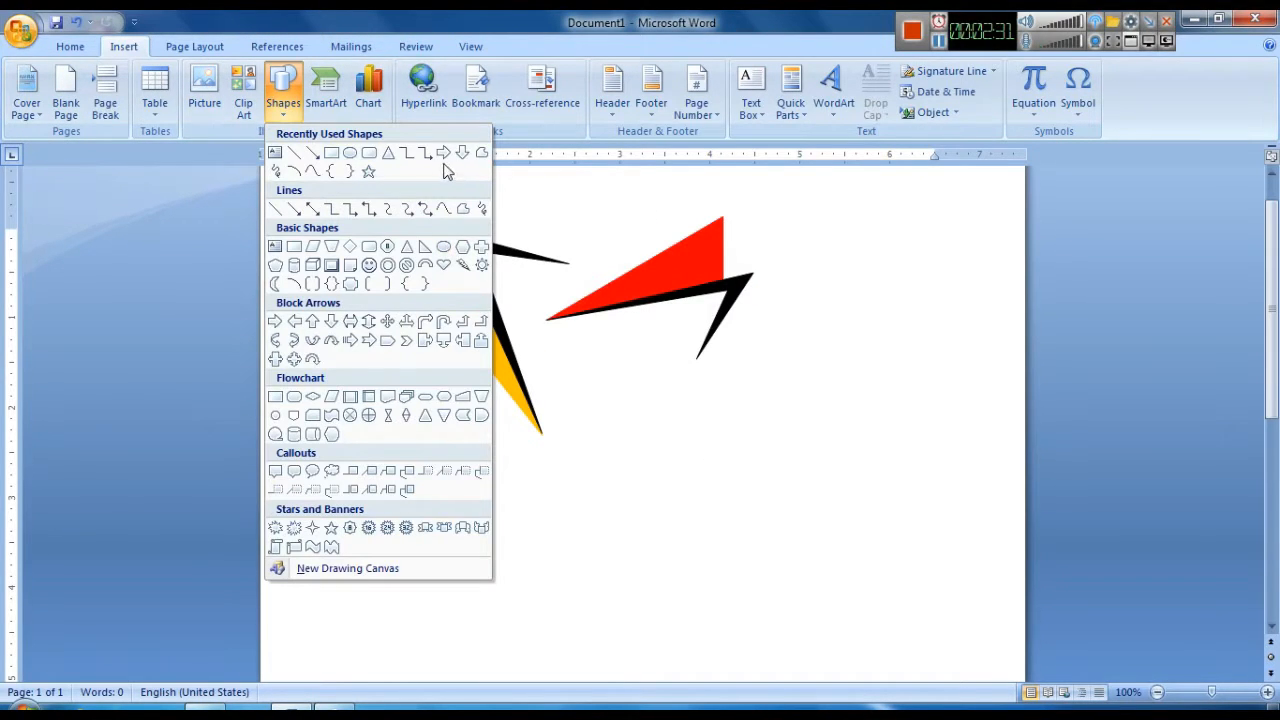
click(480, 154)
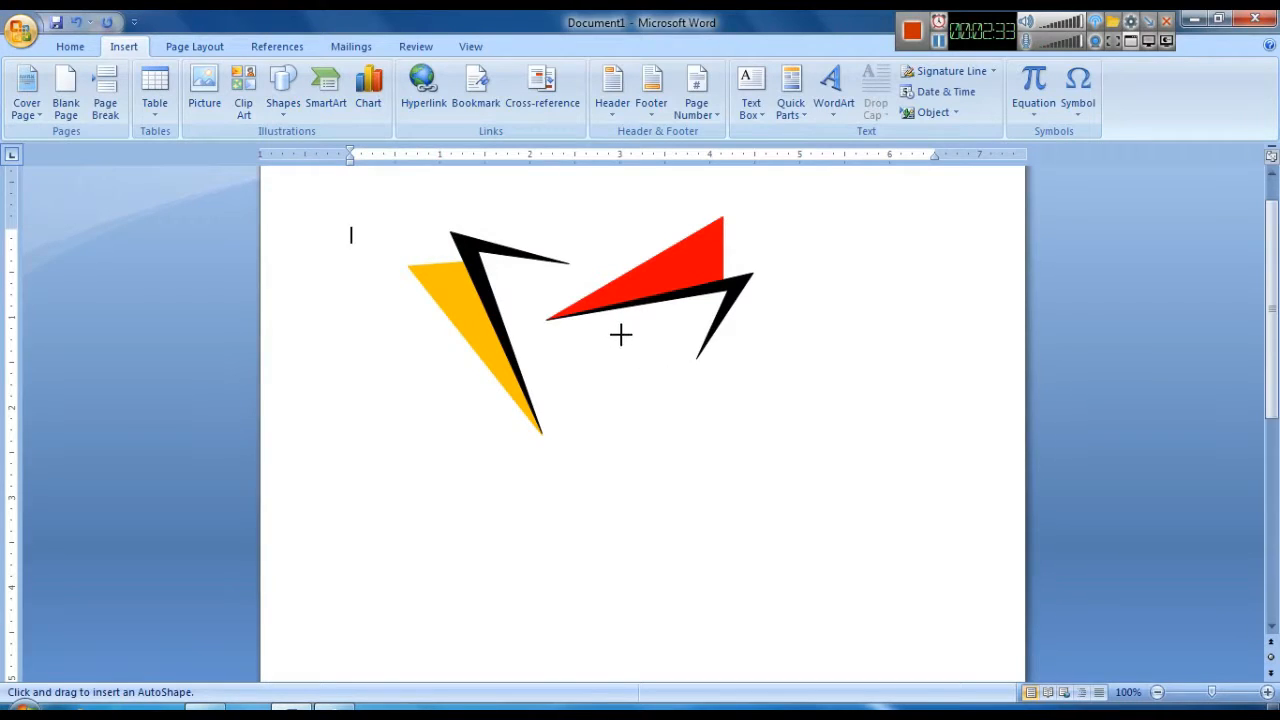
drag(612, 318, 636, 362)
key(ctrl+z)
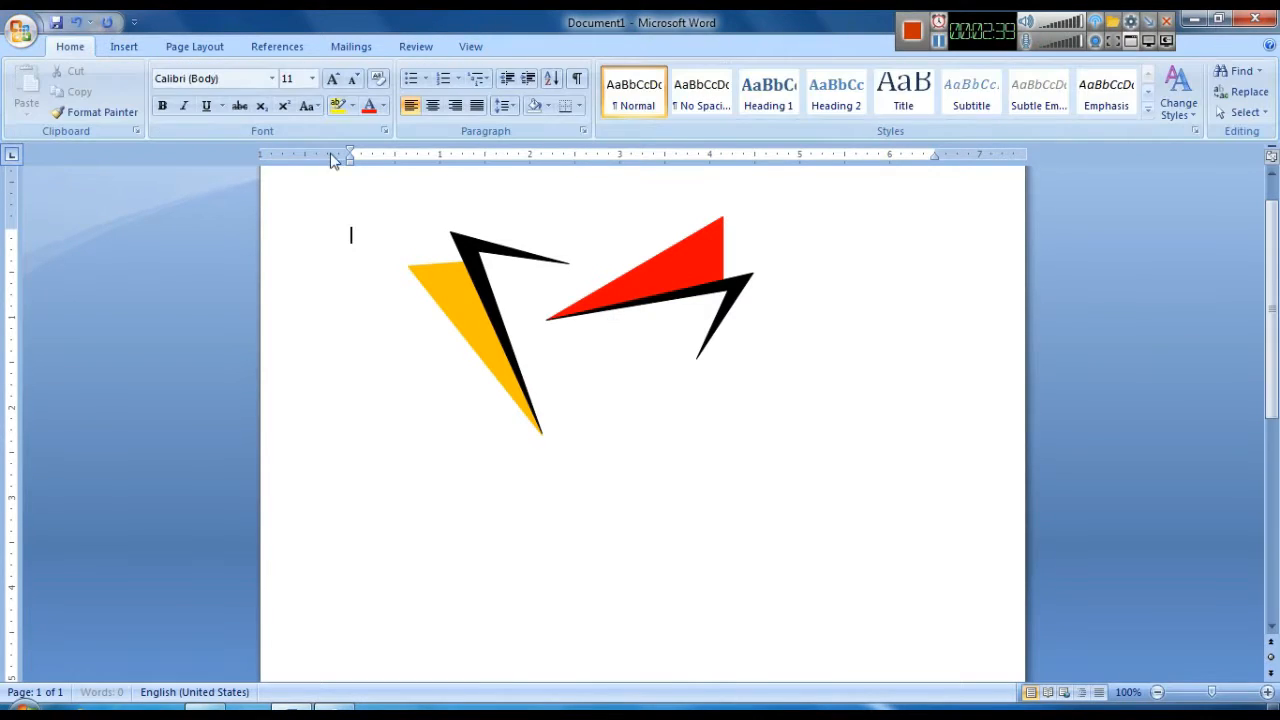
Draw a narrow freeform triangle, about 1.47" by 1.27", descending from the lower edge of the red and black group
click(137, 47)
click(283, 90)
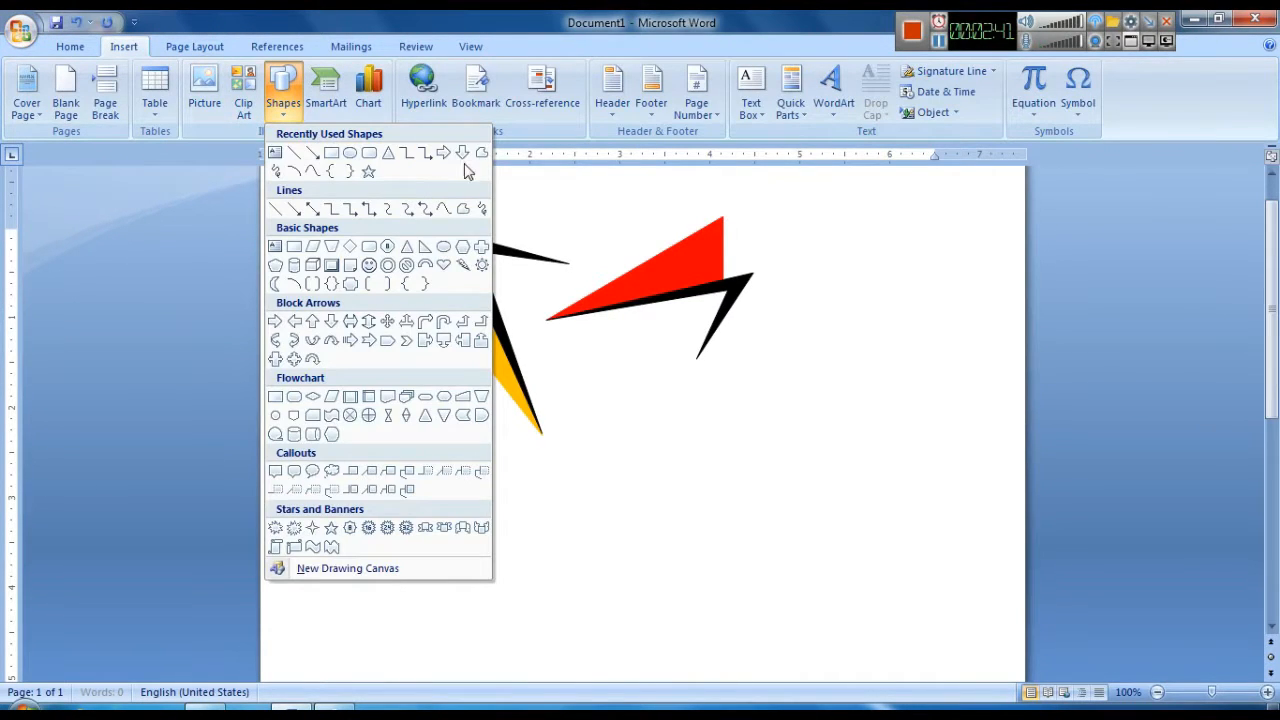
click(481, 152)
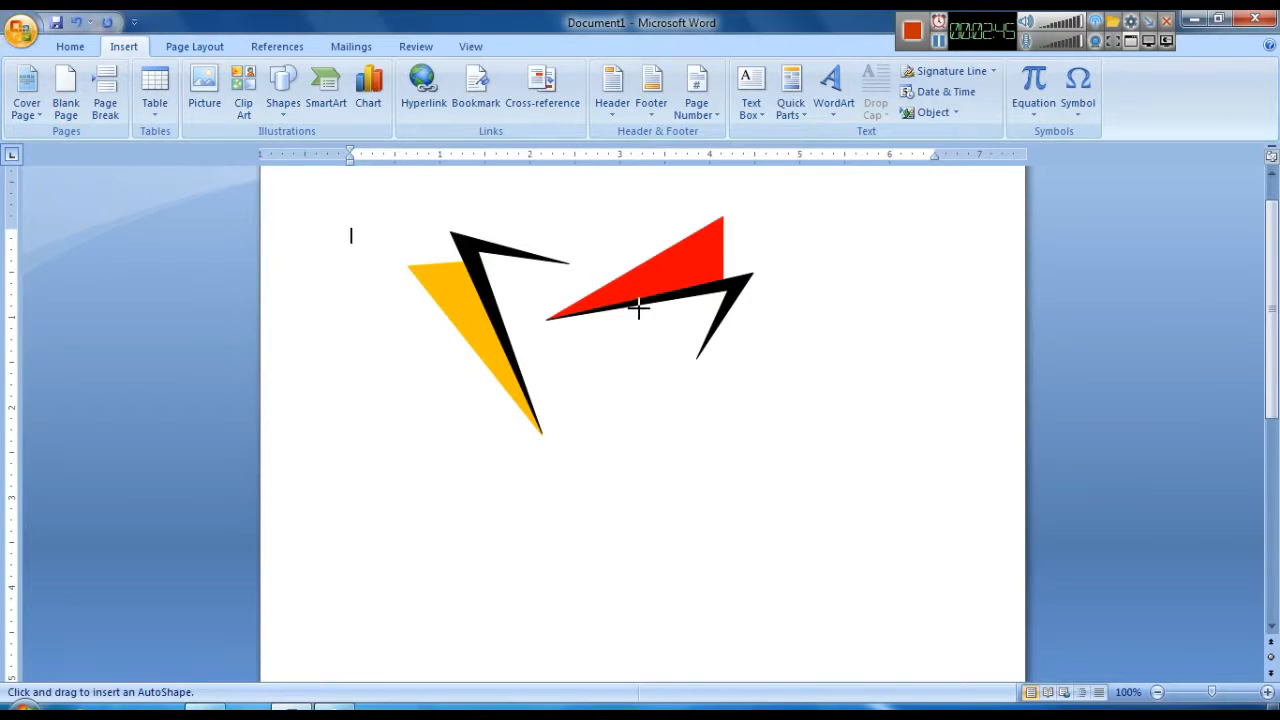
mouse_move(638, 309)
mouse_down()
mouse_move(754, 449)
mouse_move(753, 432)
mouse_up()
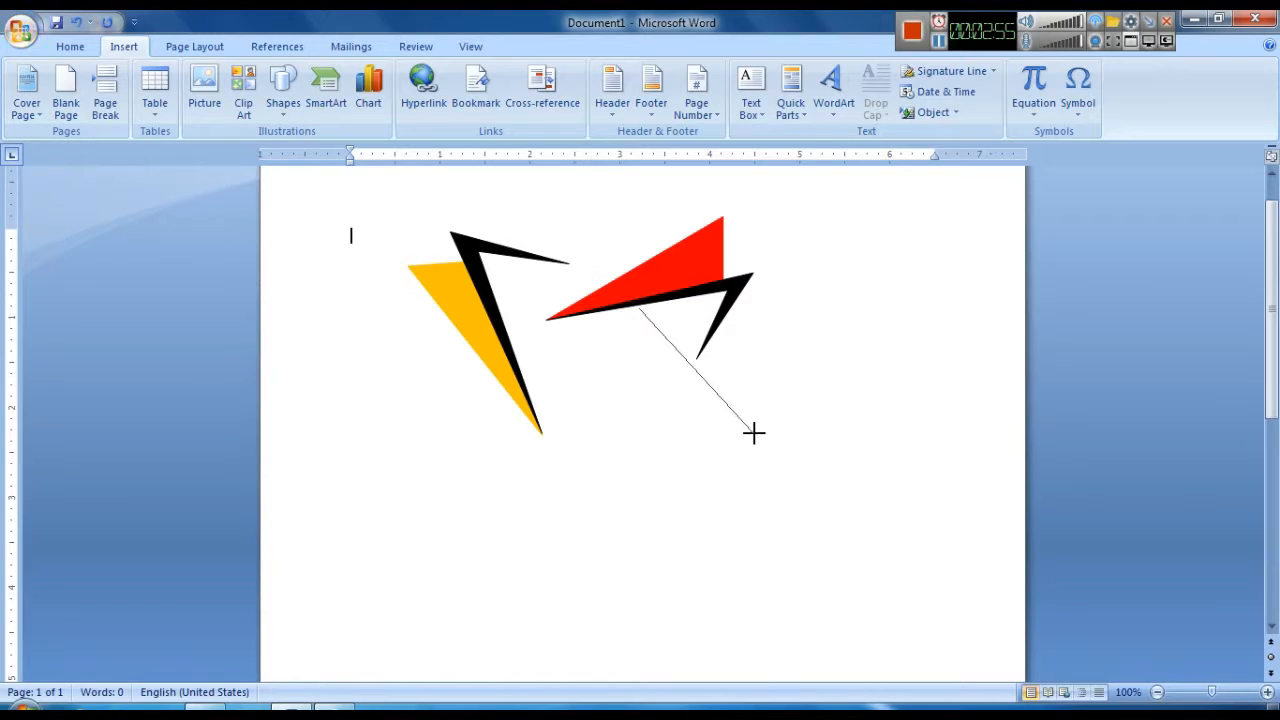
click(753, 432)
click(697, 433)
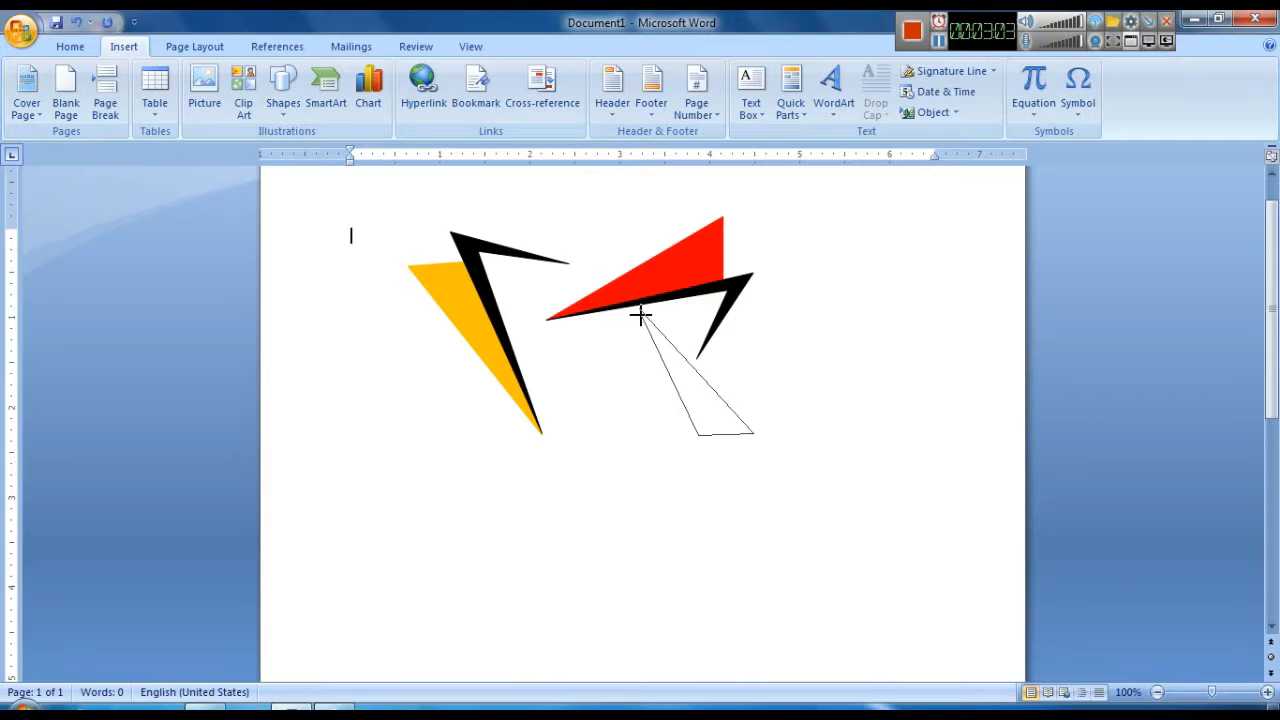
click(639, 309)
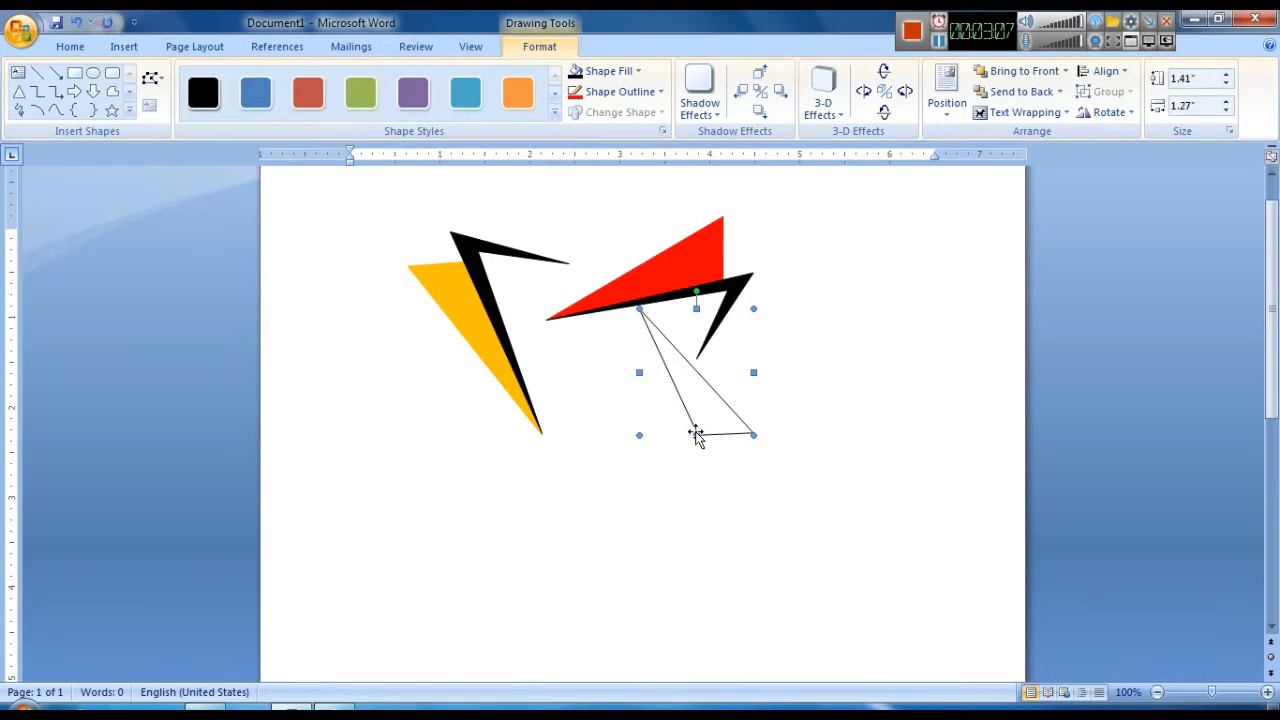
drag(697, 441, 697, 441)
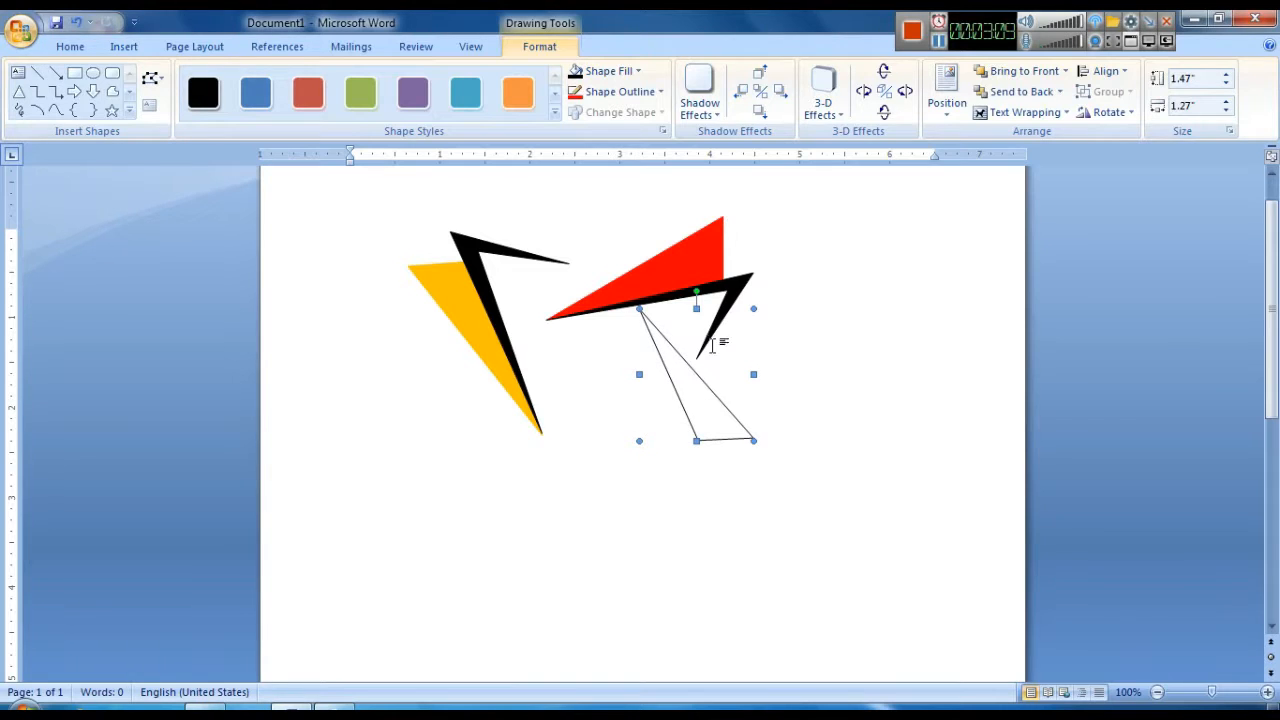
Try a light blue fill and matching outline on the new triangle, and delete the shape
click(600, 74)
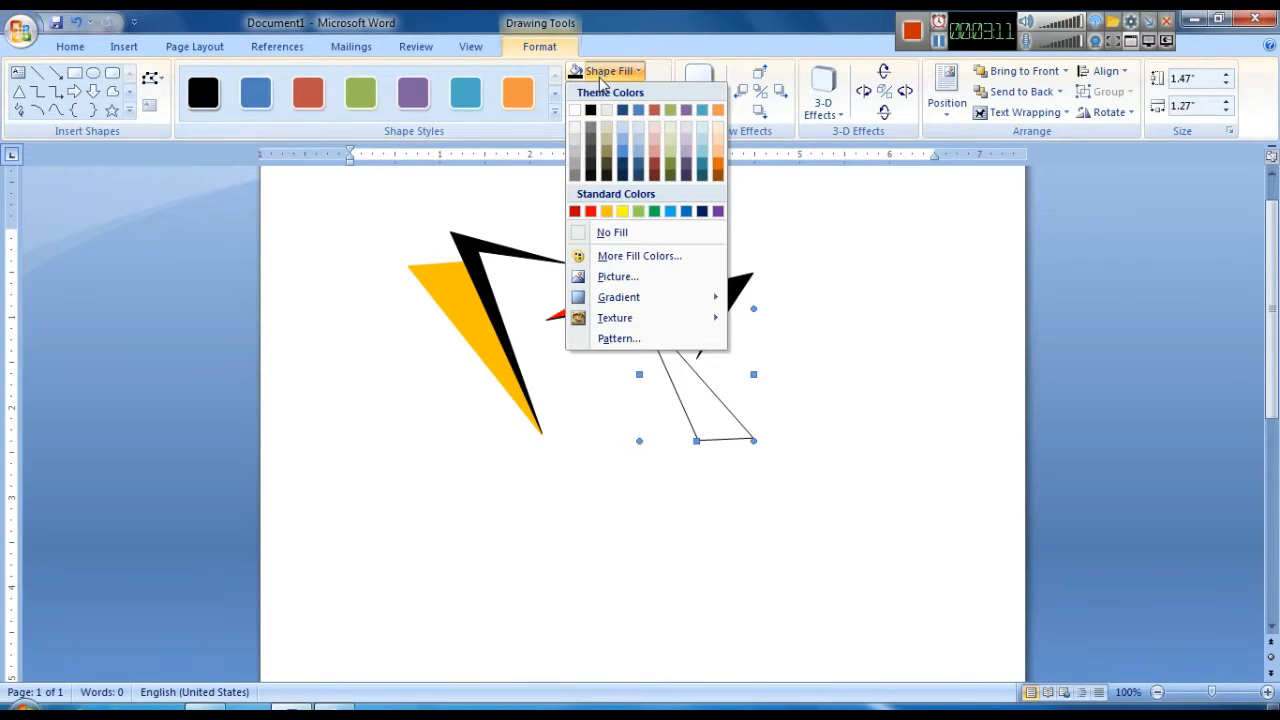
click(670, 214)
click(625, 92)
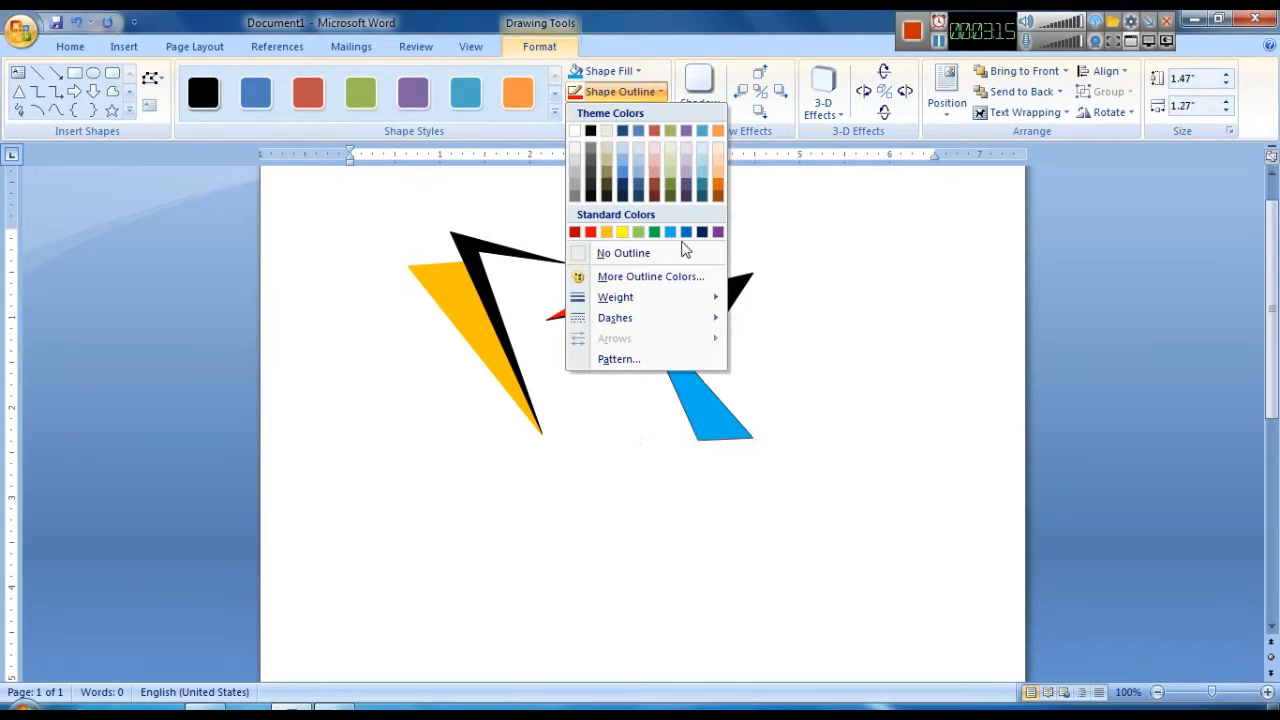
click(670, 232)
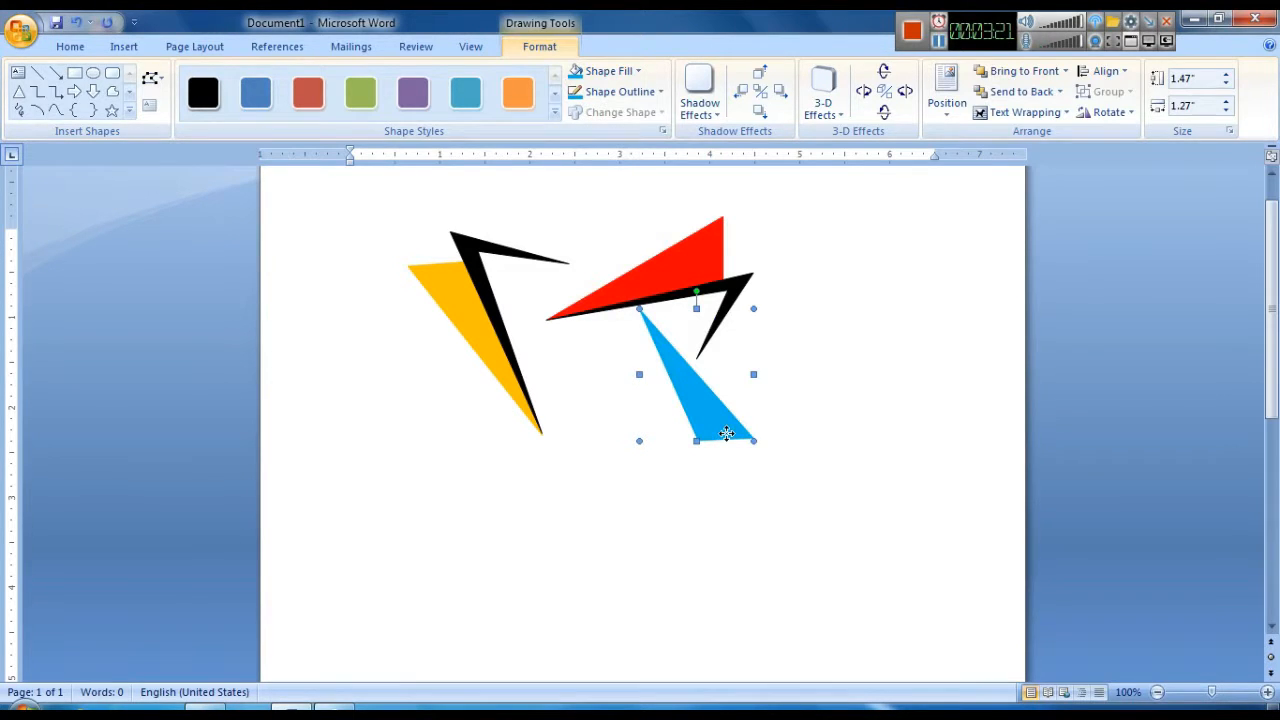
key(Delete)
Duplicate the orange and black group and place the copy beneath the red and black group
click(495, 318)
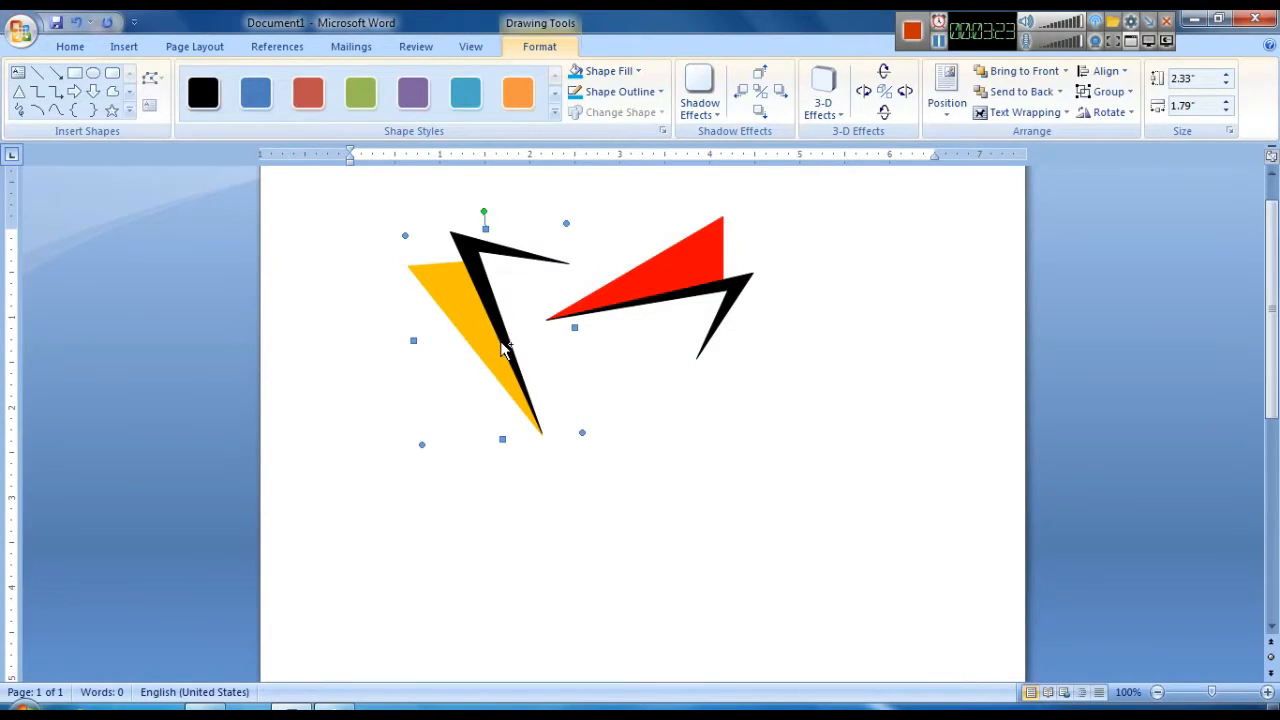
drag(508, 332, 641, 458)
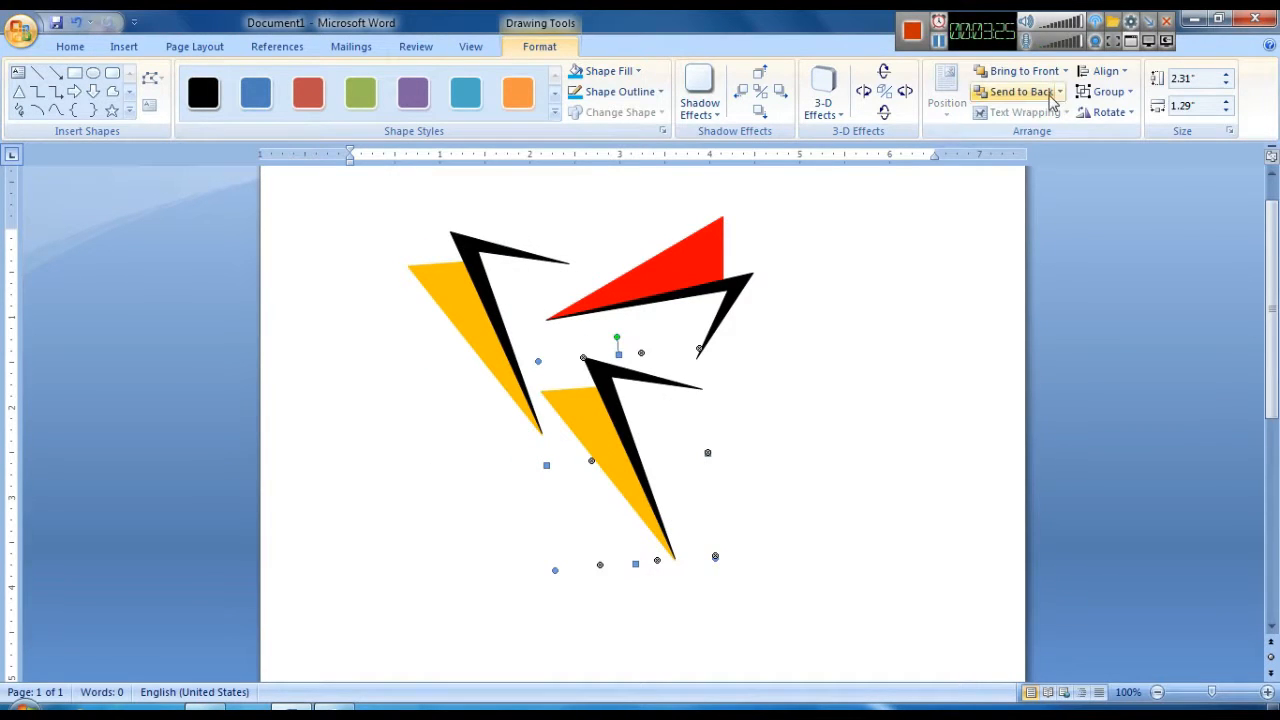
click(1108, 112)
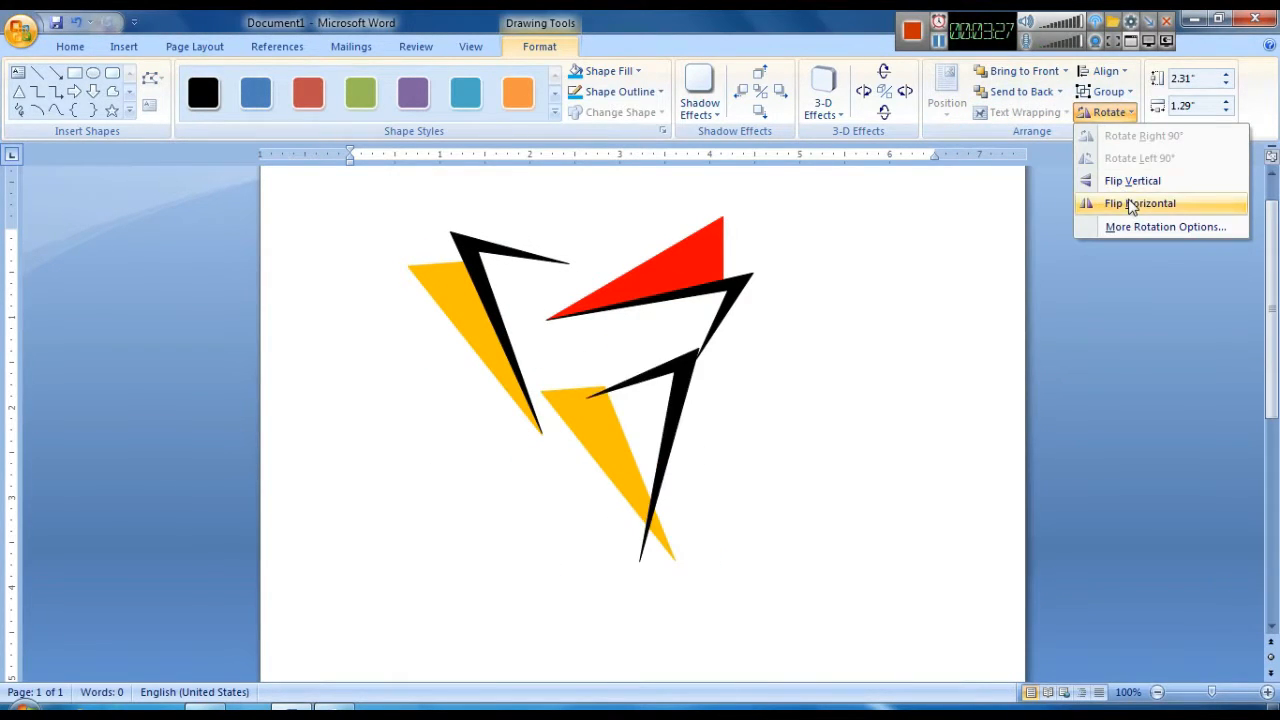
click(987, 373)
click(894, 506)
click(628, 477)
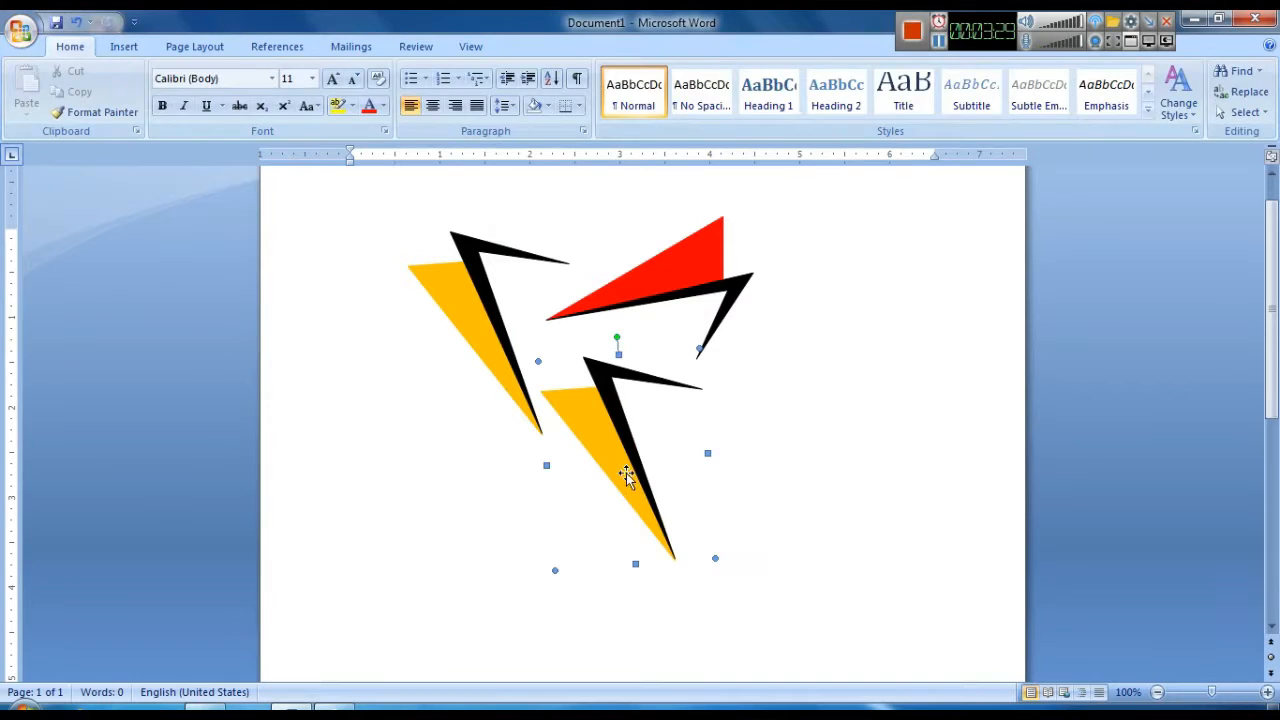
Flip the copied group horizontally, rotate it so its narrow tip points up, and move it beside the red group
click(1107, 112)
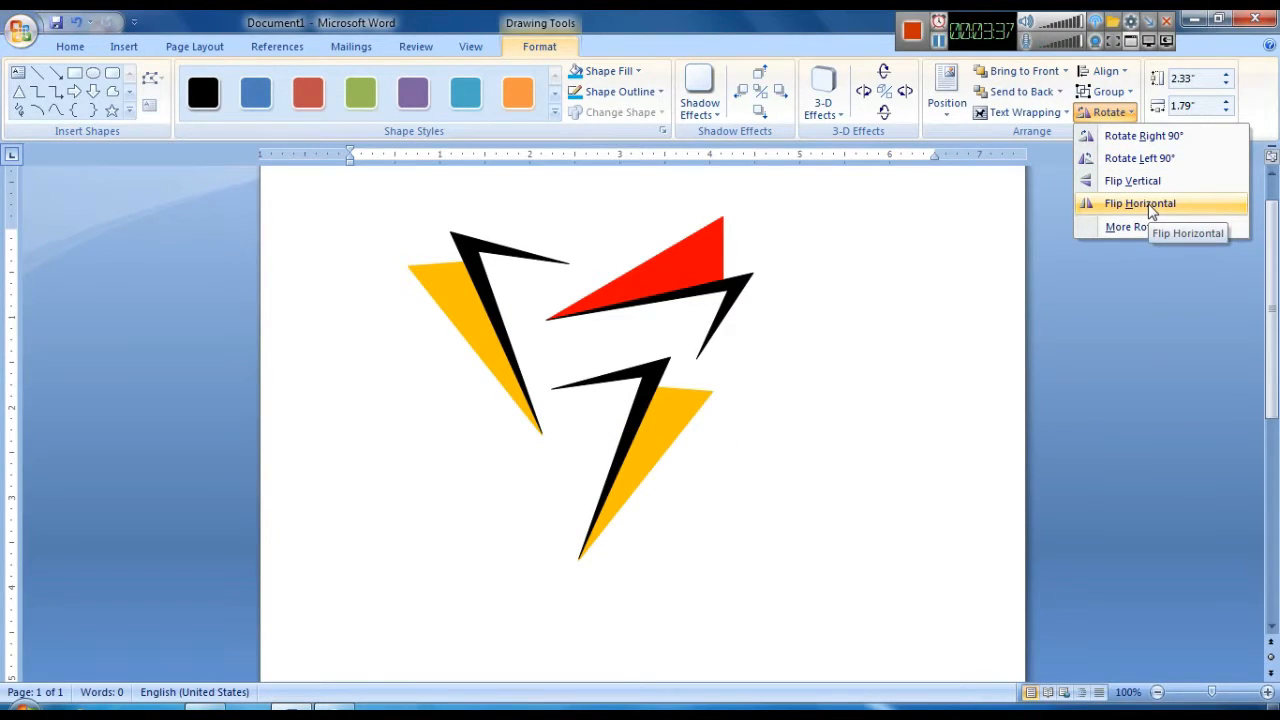
click(1153, 205)
click(1108, 112)
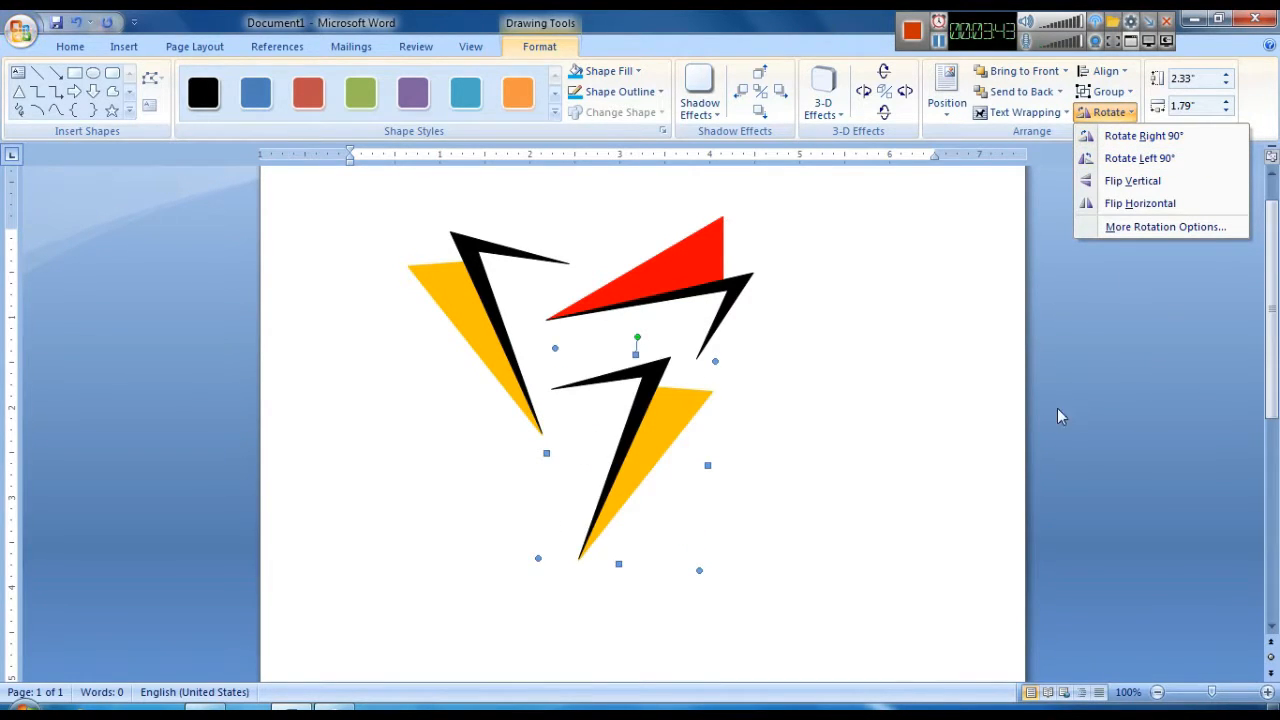
drag(637, 339, 669, 503)
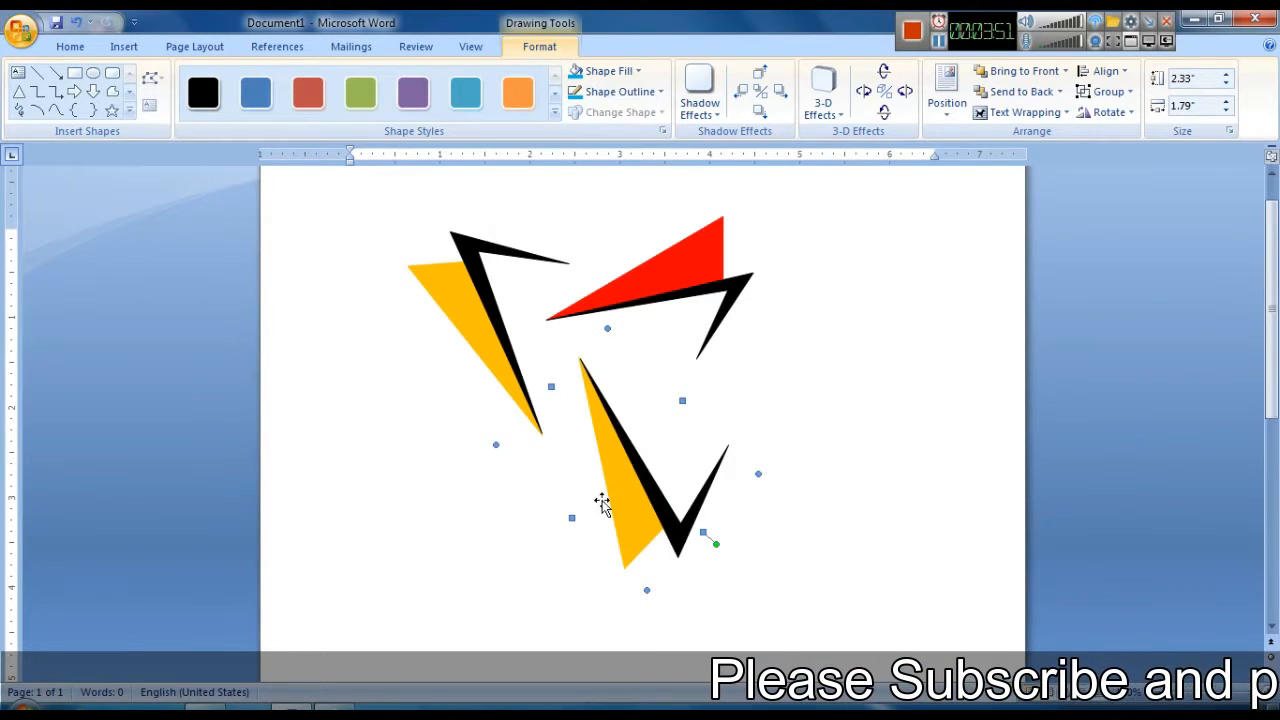
drag(594, 517, 805, 318)
Undo the move, rotation, flip and duplication of the copied orange and black group
key(ctrl+z)
key(ctrl+z)
key(ctrl+z)
key(ctrl+z)
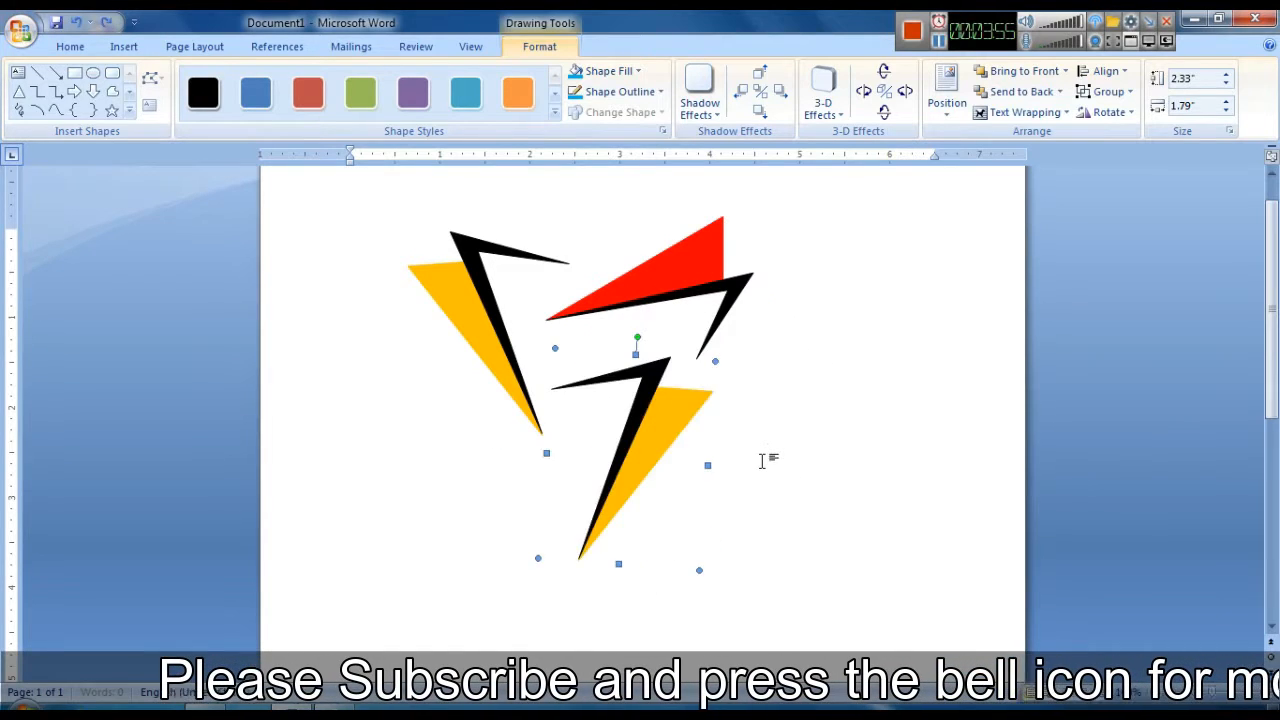
Try another copy of the orange and black group, turned upside down and positioned beneath the red group
drag(499, 314, 706, 429)
click(1105, 112)
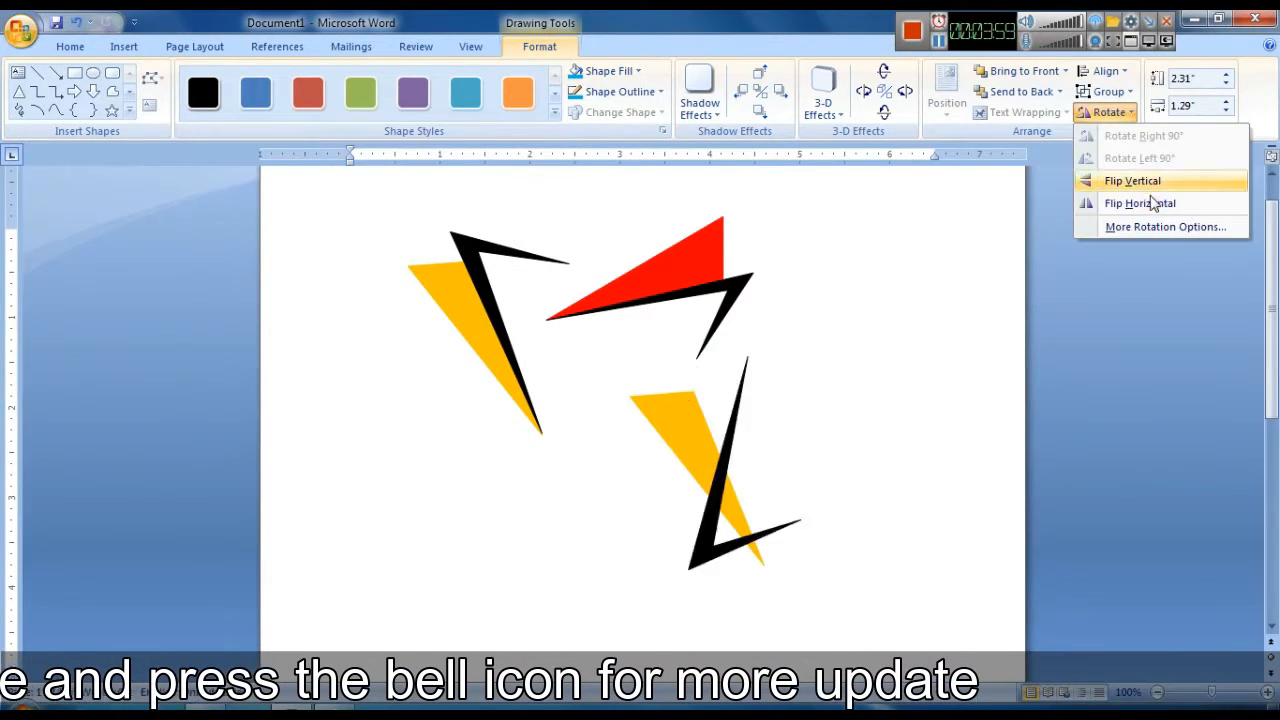
click(988, 451)
click(798, 485)
click(709, 471)
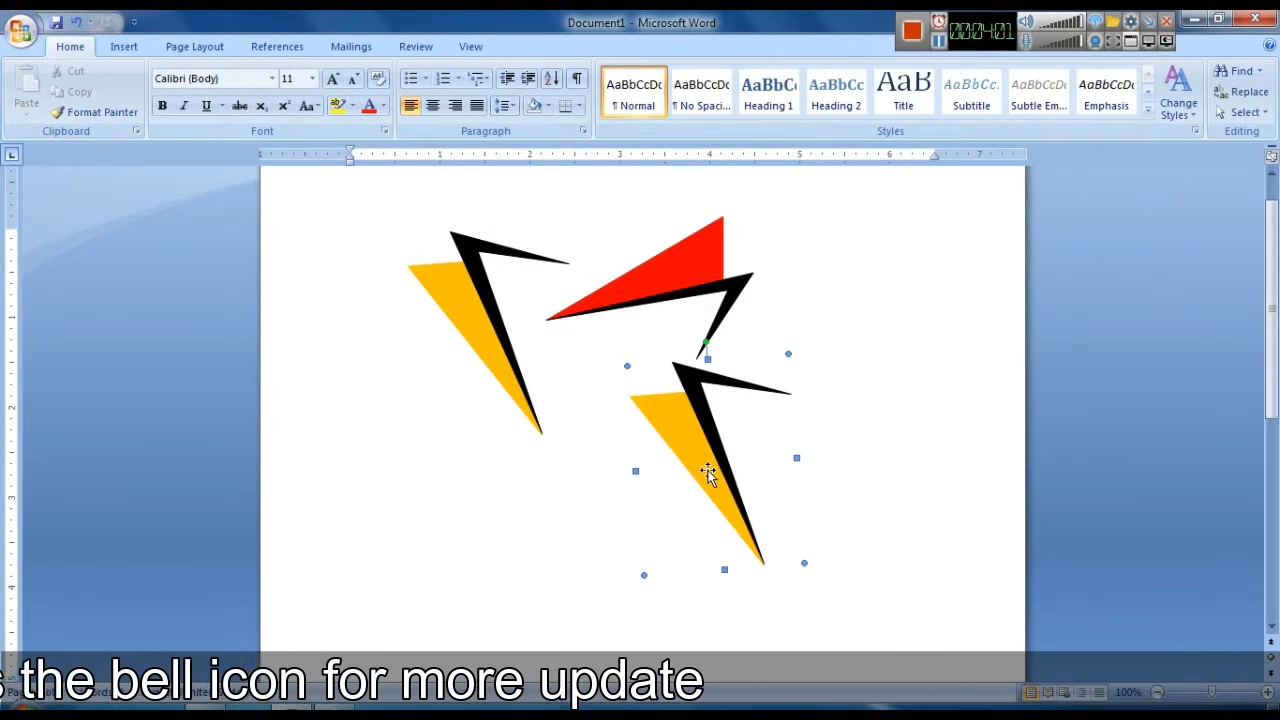
drag(707, 344, 714, 575)
drag(745, 505, 718, 457)
click(857, 457)
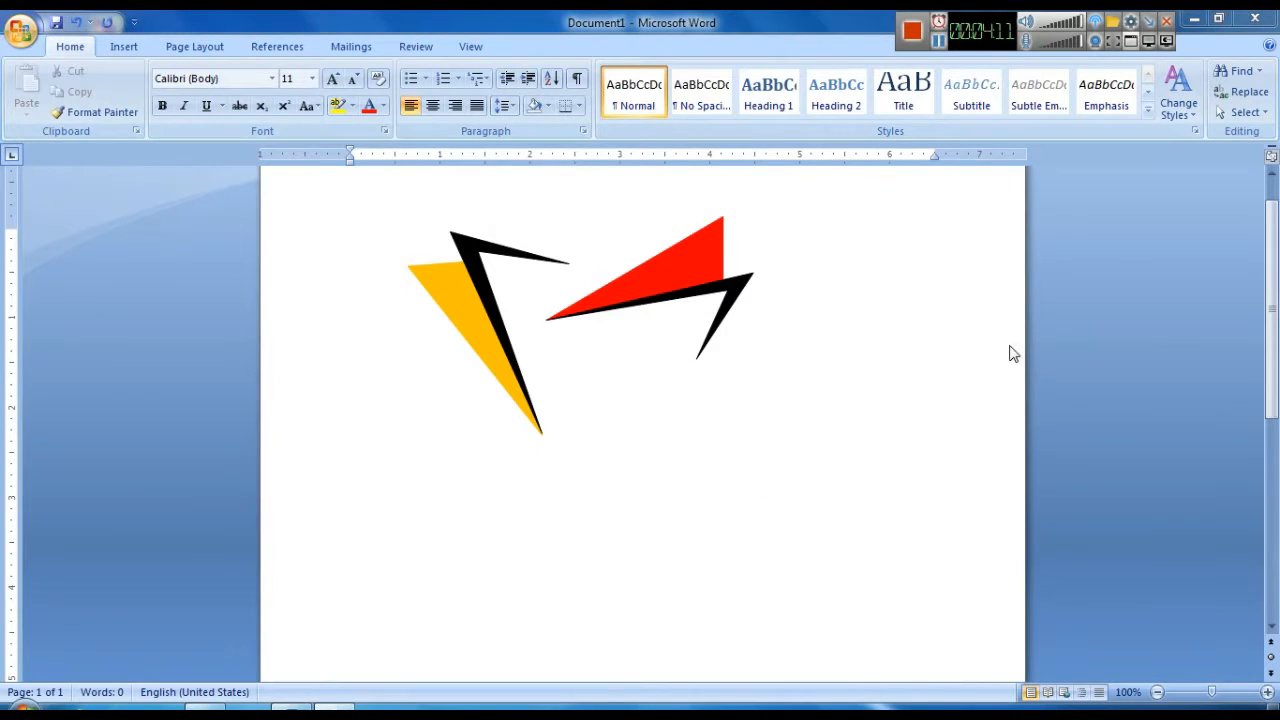
Duplicate the orange and black group, placing the copy in the empty area below the red and black group
click(491, 347)
drag(505, 368, 665, 528)
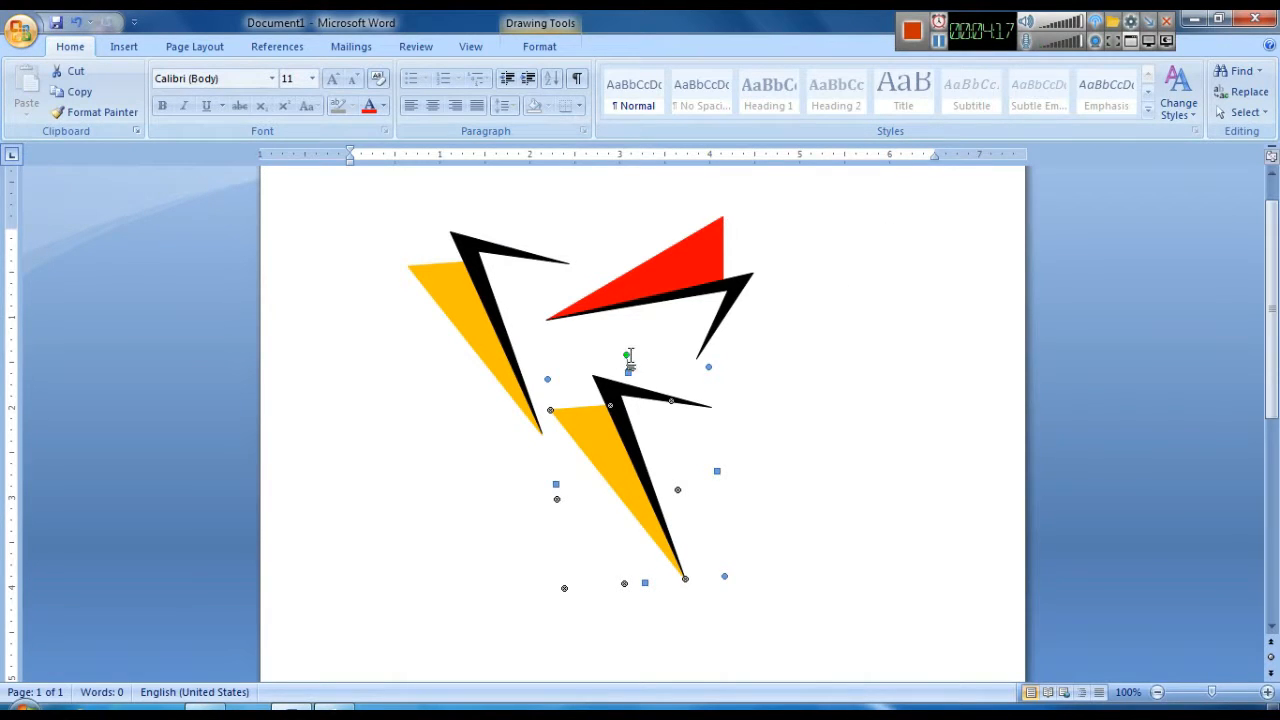
click(540, 46)
click(1128, 112)
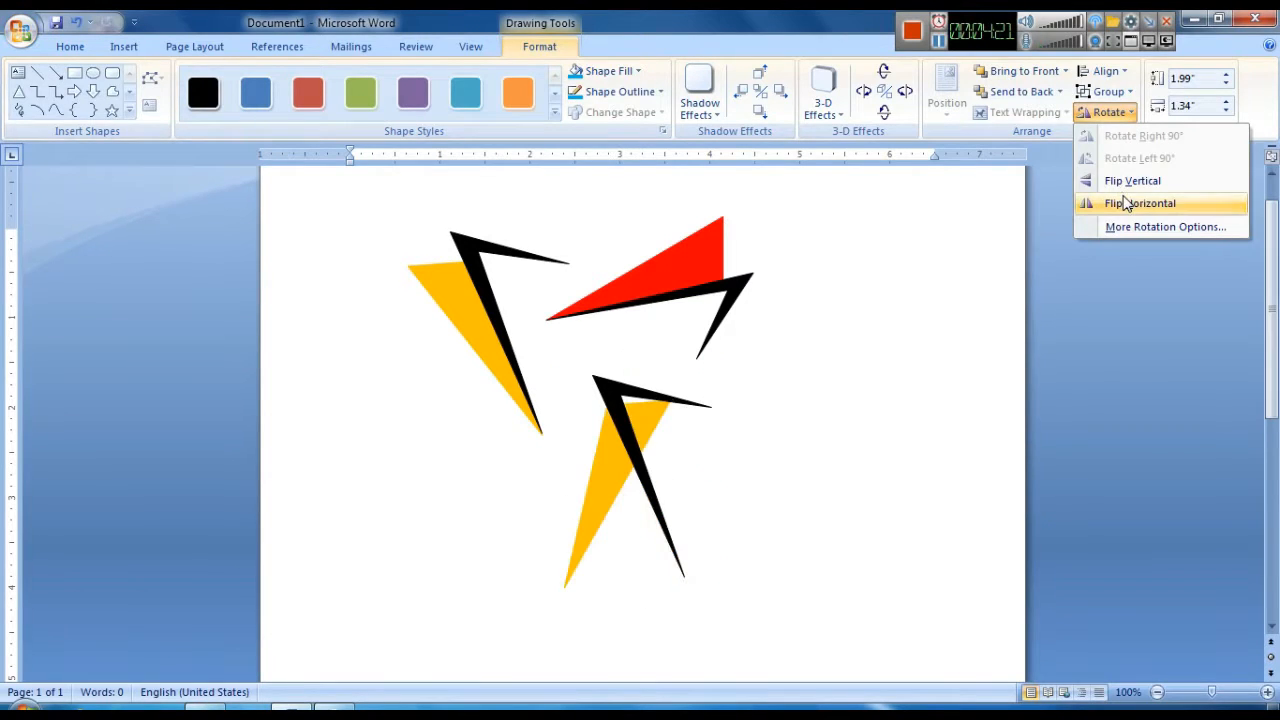
click(1045, 374)
click(916, 411)
click(625, 479)
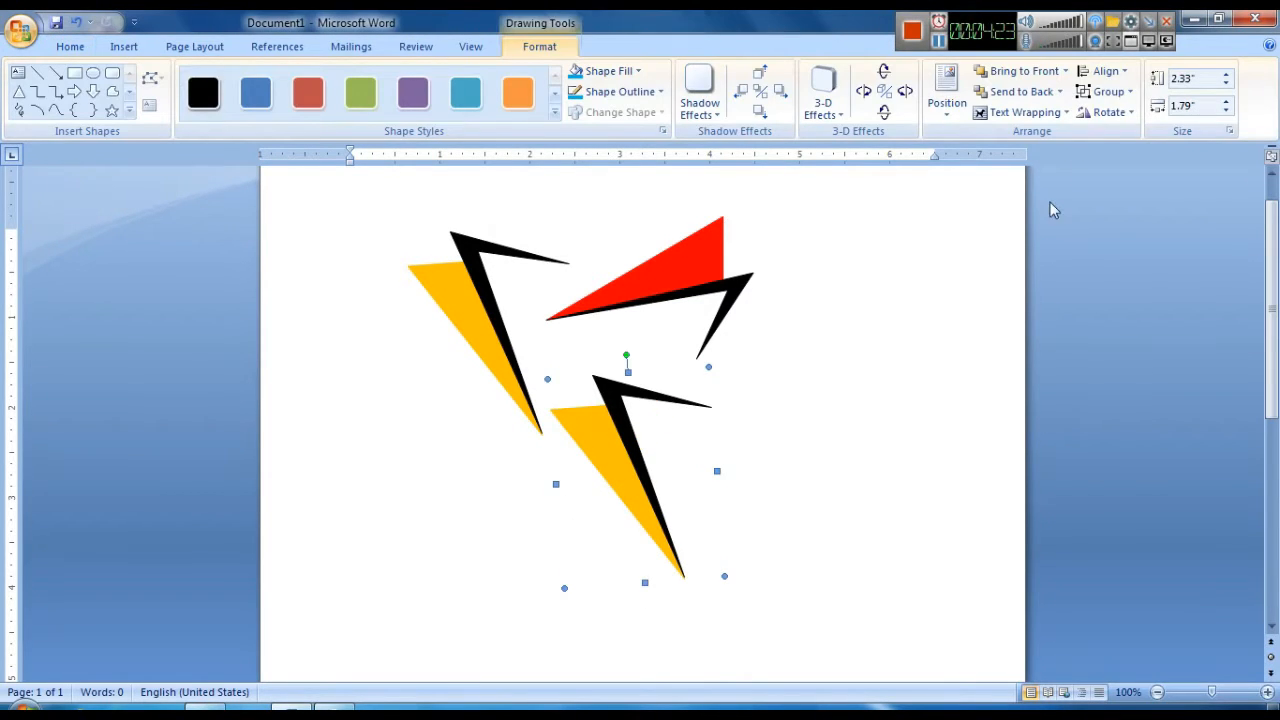
Rotate the copied group half a turn and move its narrow tip up to the red group's lower black edge
click(1108, 112)
click(912, 478)
mouse_move(627, 357)
mouse_down()
mouse_move(763, 426)
mouse_move(749, 531)
mouse_move(691, 560)
mouse_move(613, 568)
mouse_move(637, 563)
mouse_up()
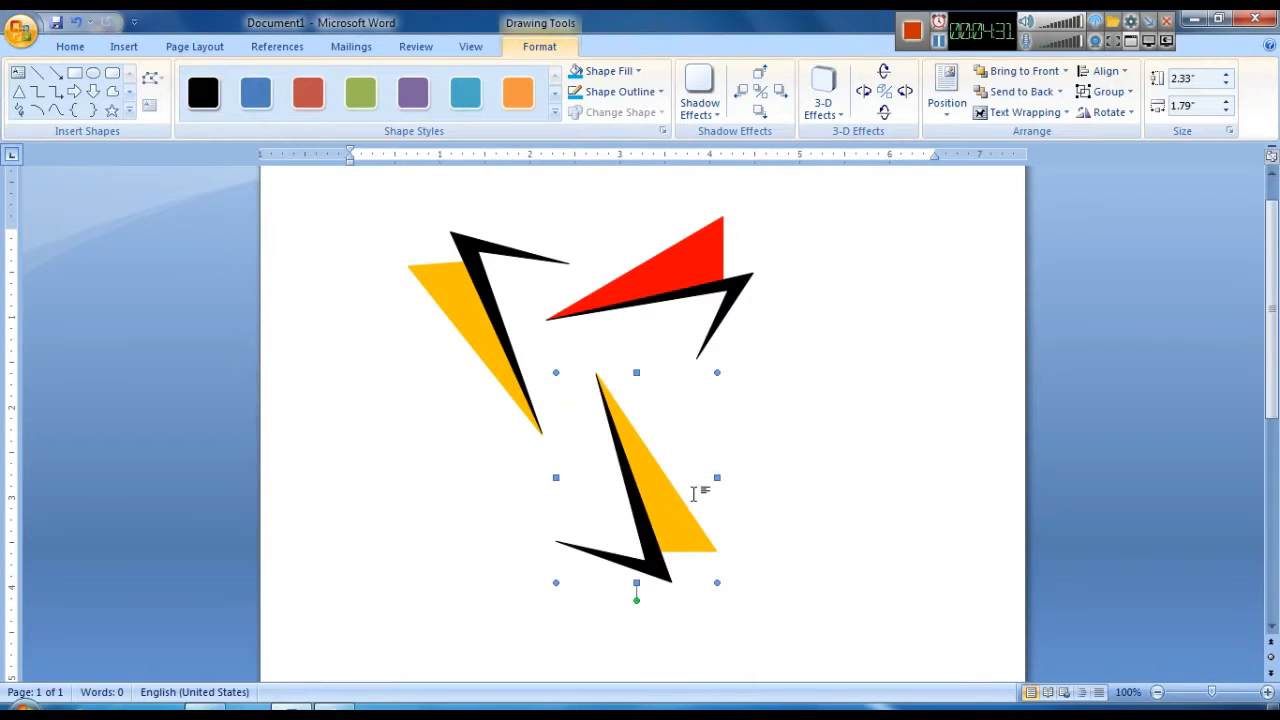
drag(679, 495, 715, 463)
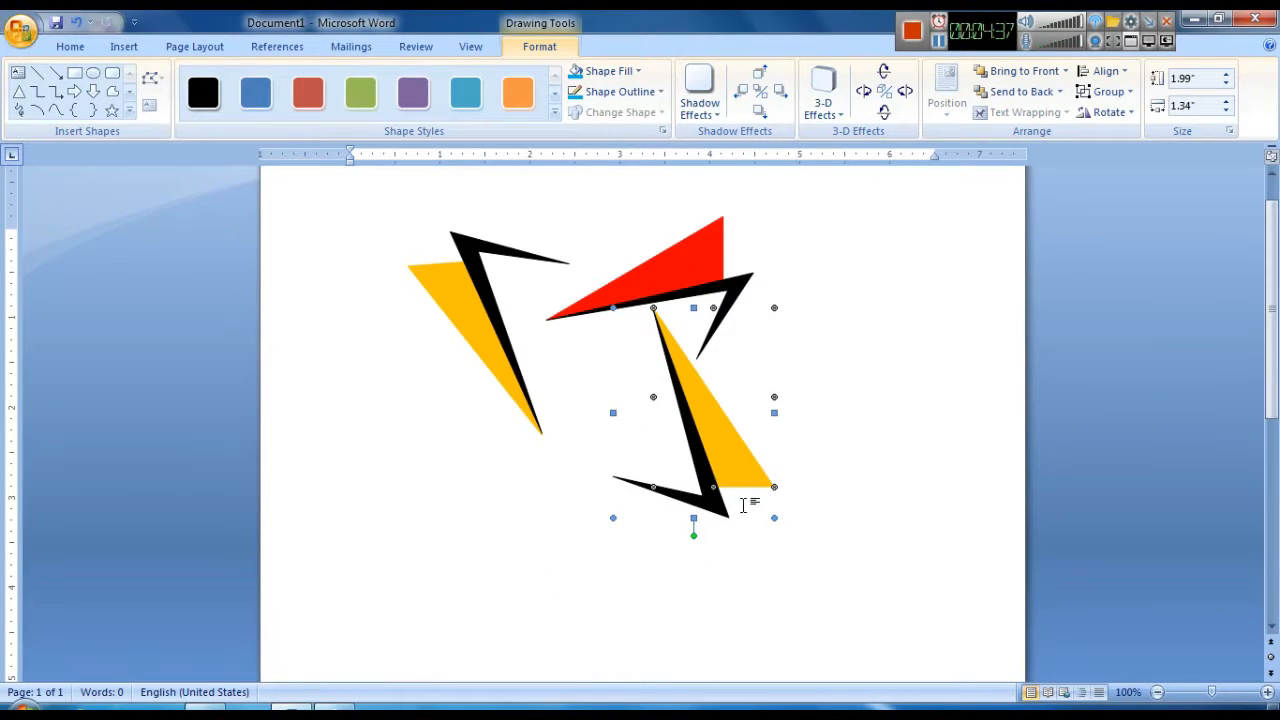
click(858, 517)
Ungroup the rotated orange triangle and its black angled shape
click(733, 467)
right_click(735, 468)
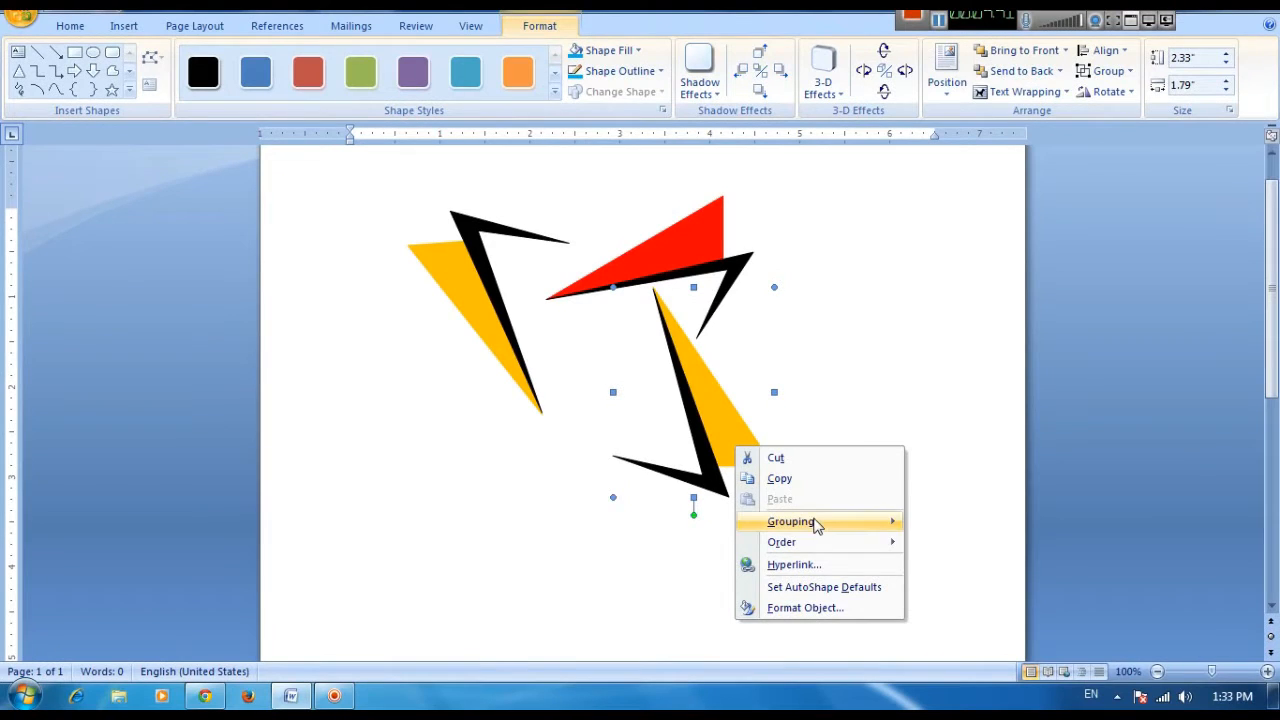
mouse_move(815, 522)
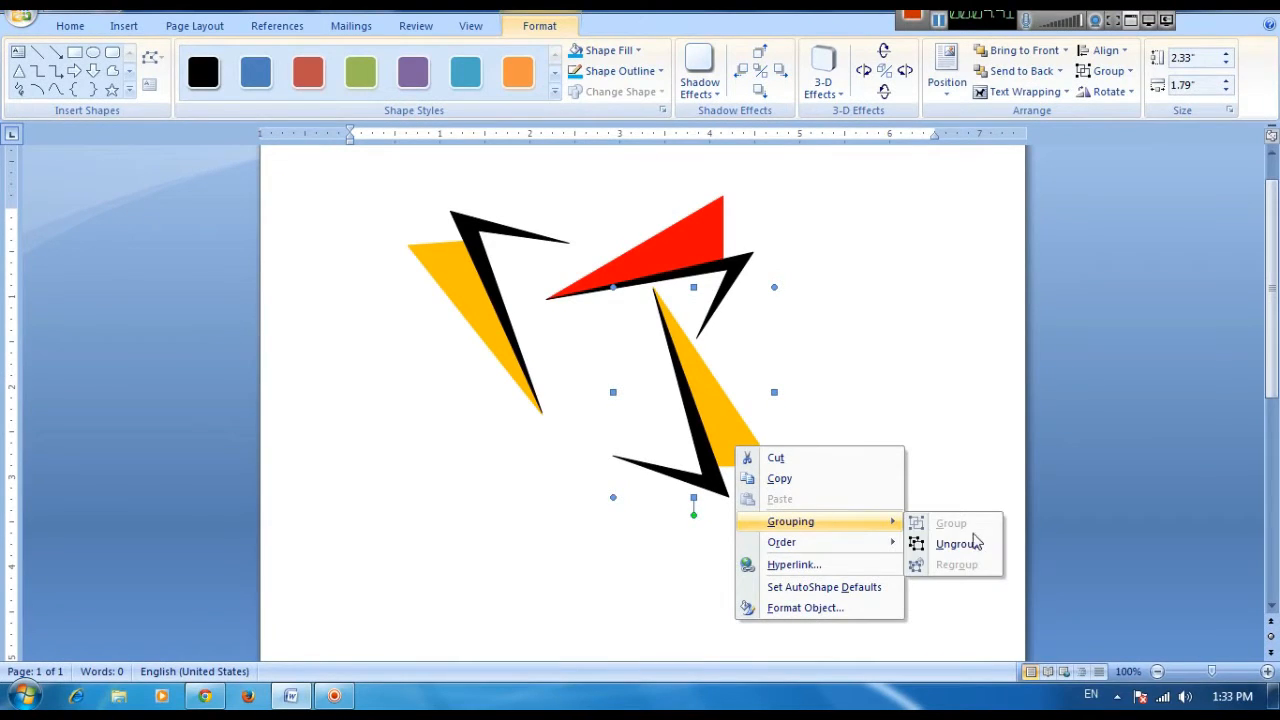
click(972, 542)
click(848, 464)
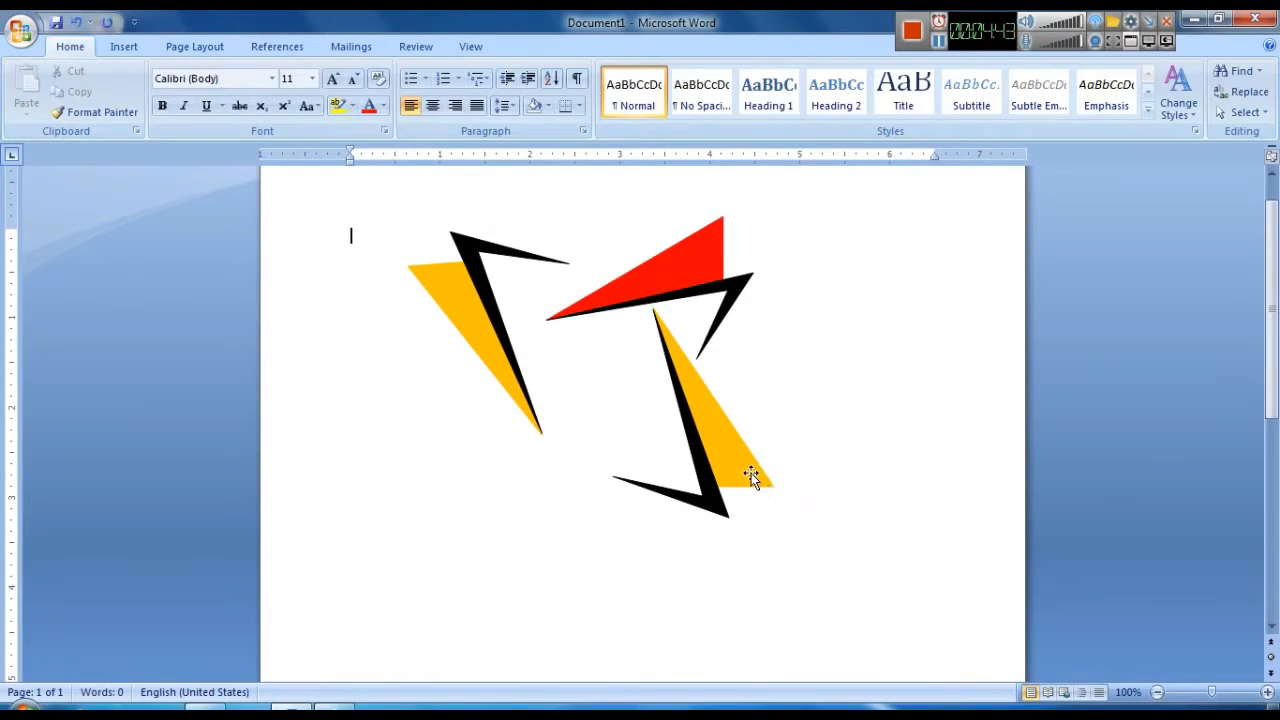
Fill the ungrouped orange triangle below the red group with the standard light blue
click(751, 473)
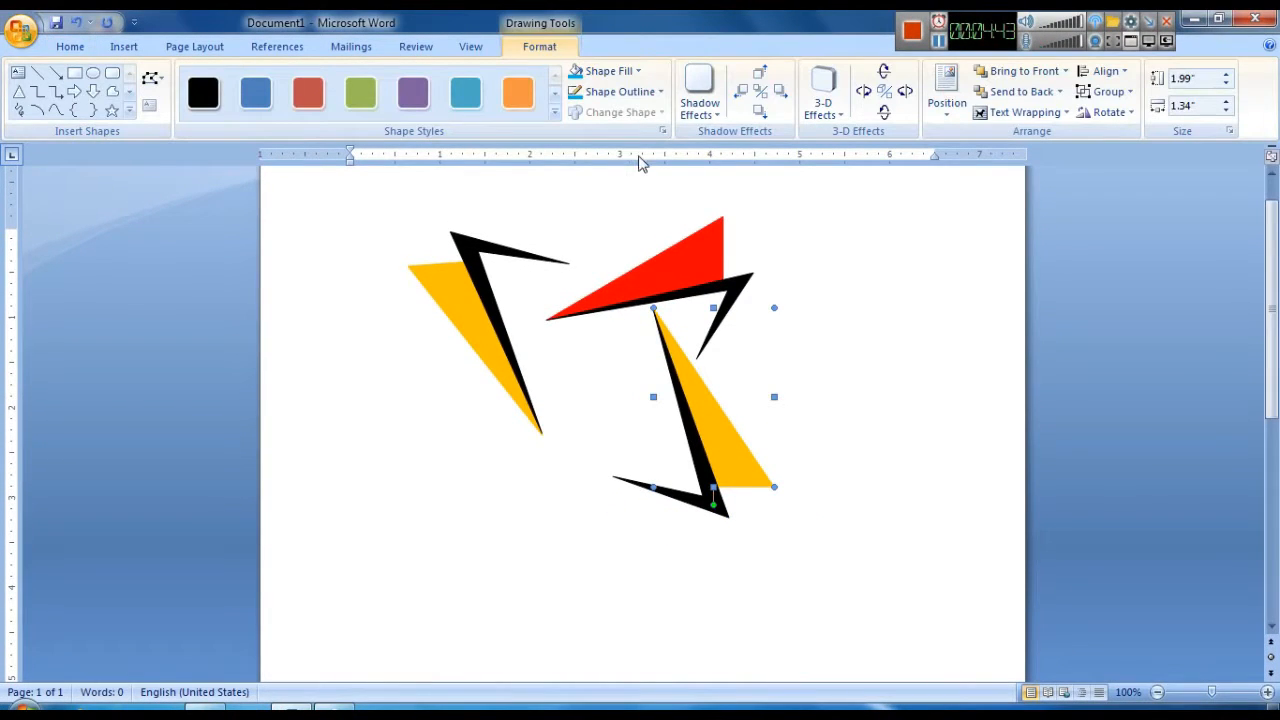
click(638, 71)
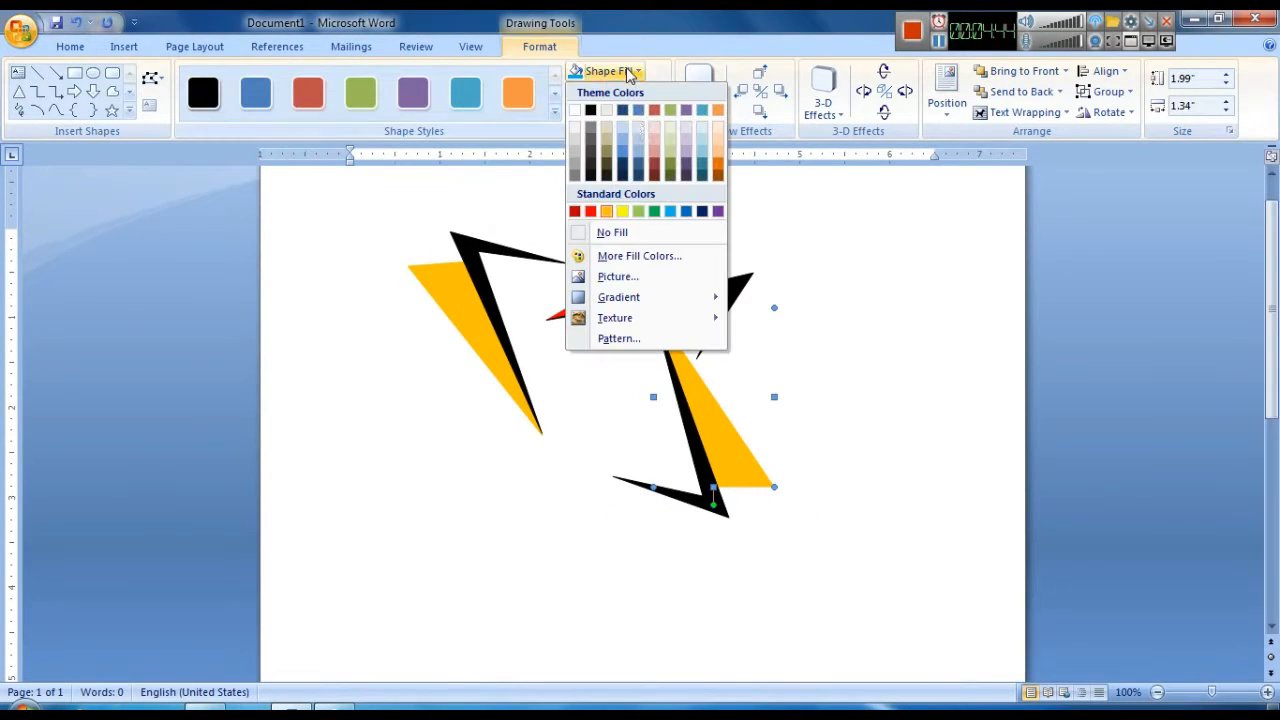
click(671, 212)
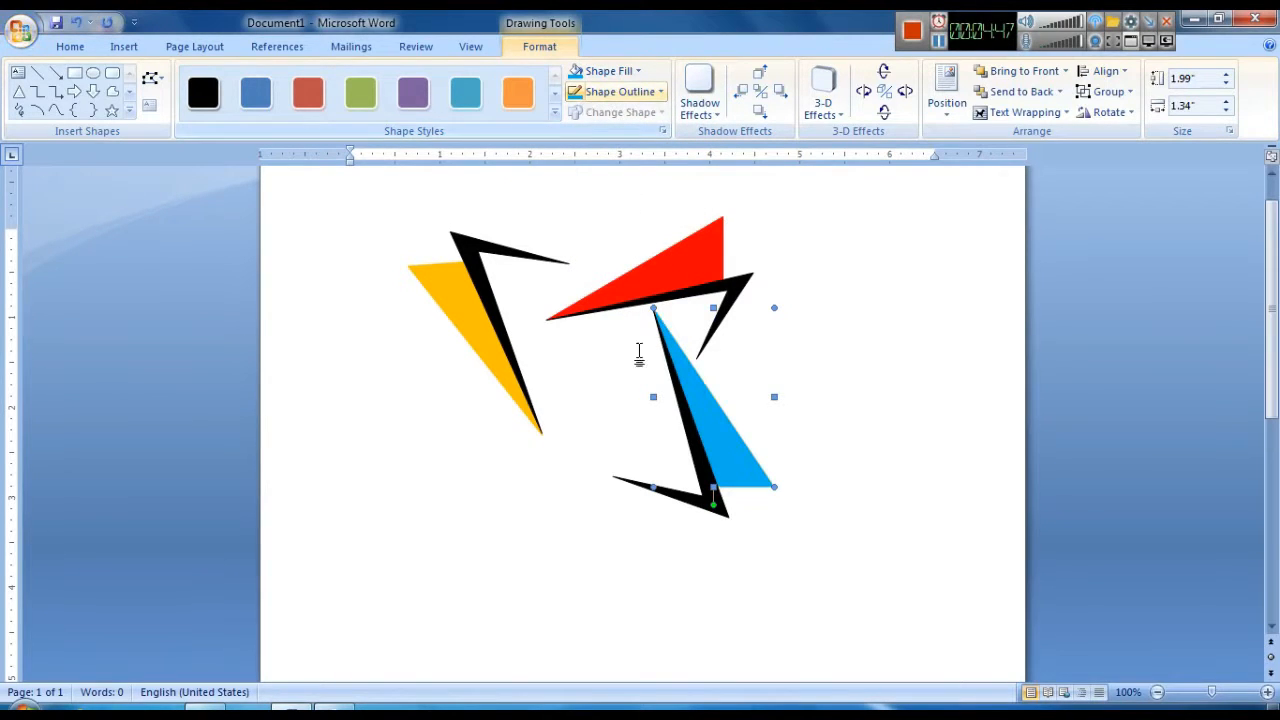
click(767, 508)
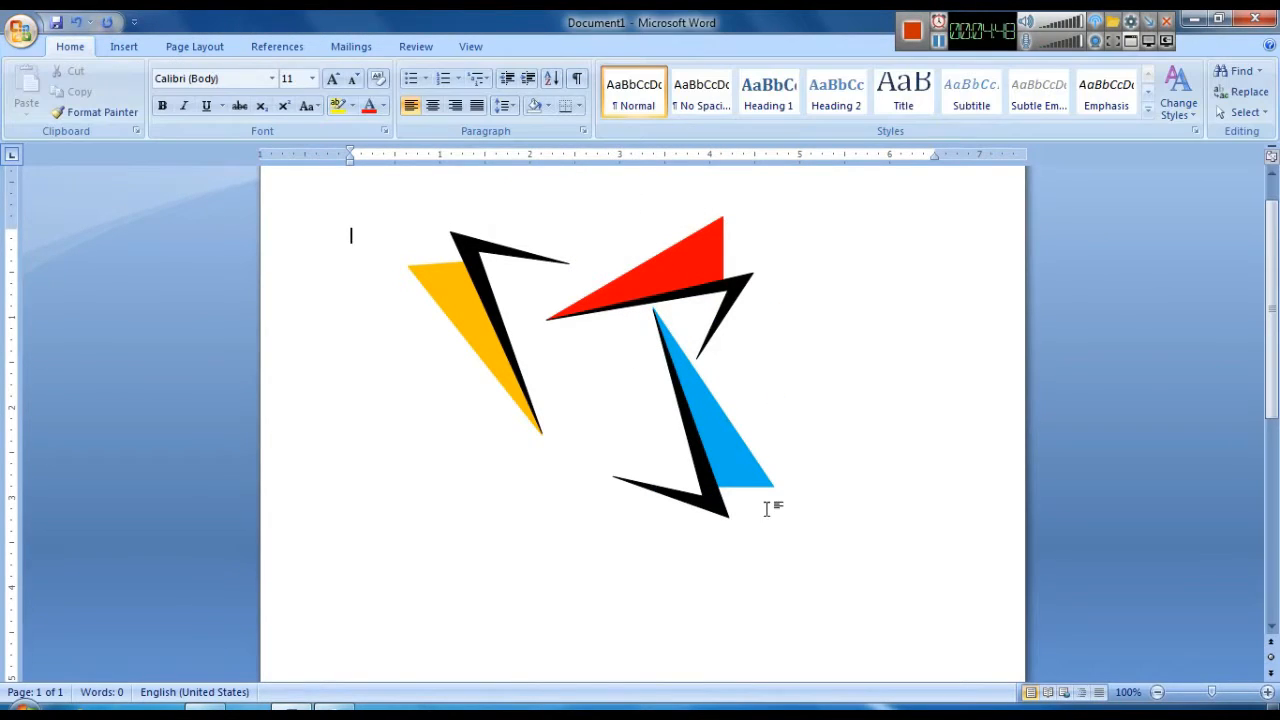
Group the light blue triangle with its black angled shape
click(701, 484)
shift+click(731, 451)
right_click(731, 451)
mouse_move(813, 513)
click(944, 509)
click(937, 390)
Duplicate the red and black group, move the copy below the orange group, and rotate it roughly half a turn
click(647, 290)
key(ctrl+c)
key(ctrl+v)
drag(645, 367, 531, 550)
drag(530, 484, 570, 450)
click(622, 565)
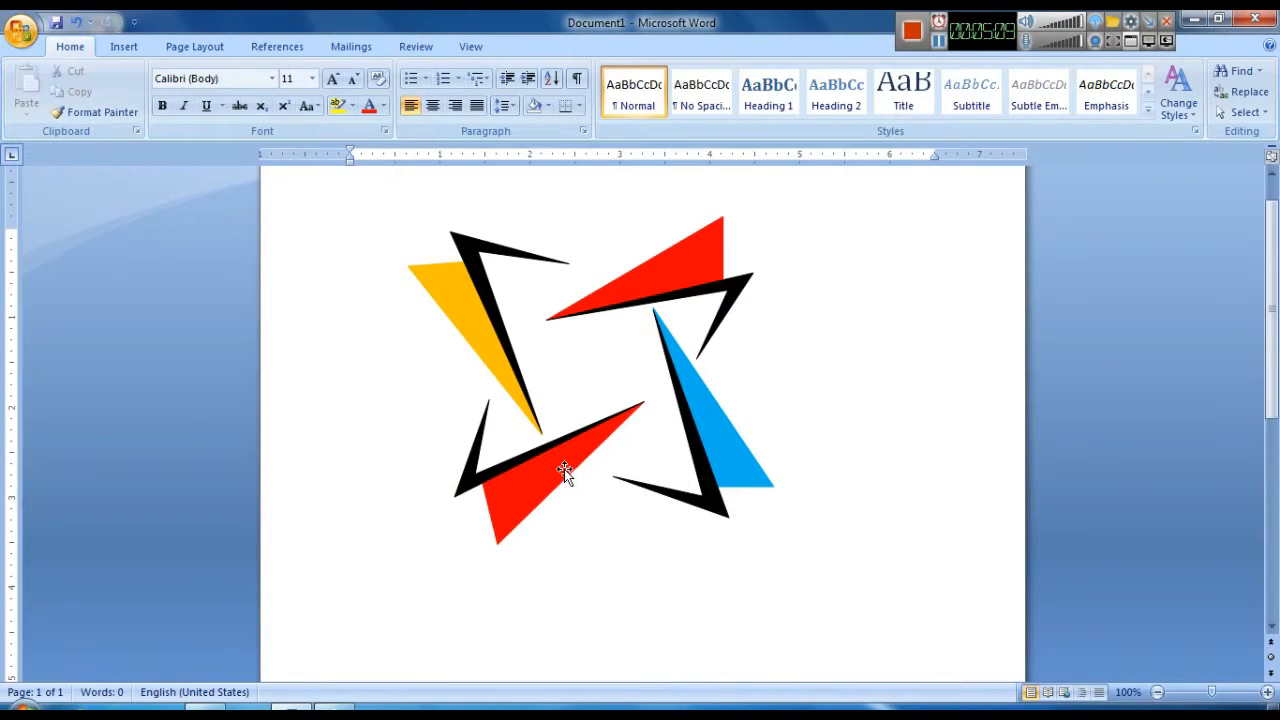
Nudge the rotated red group slightly up and rightward until its tip meets the blue group's black edge
click(564, 469)
key(ctrl+Up)
key(ctrl+Up)
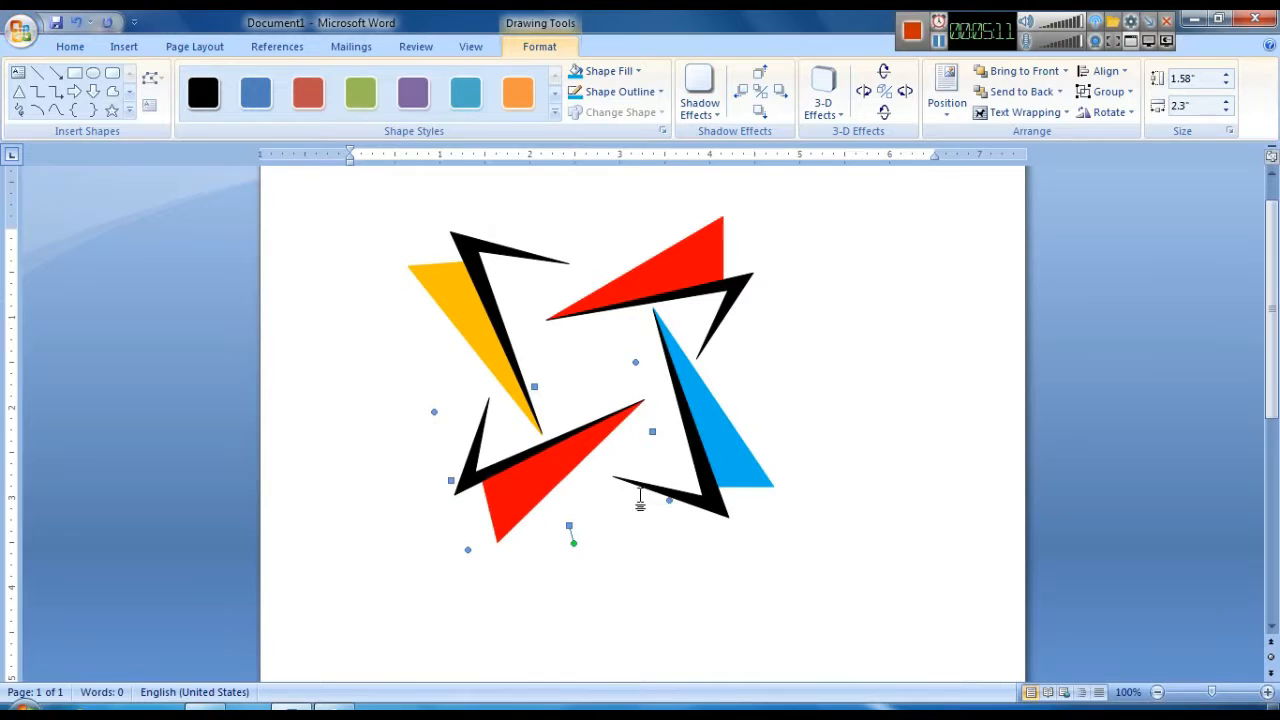
key(ctrl+Right)
key(ctrl+Right)
key(ctrl+Right)
key(ctrl+Right)
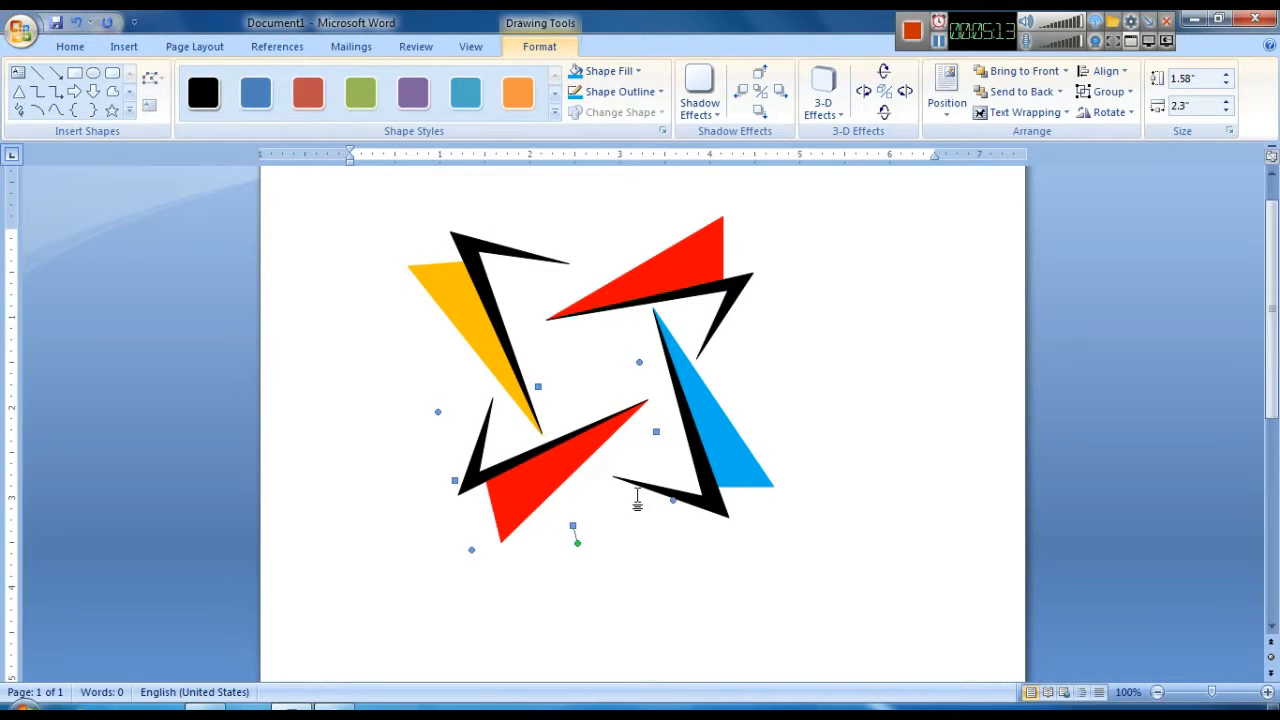
key(ctrl+Right)
key(ctrl+Right)
key(ctrl+Right)
key(ctrl+Right)
key(ctrl+Right)
key(ctrl+Right)
key(ctrl+Right)
key(ctrl+Right)
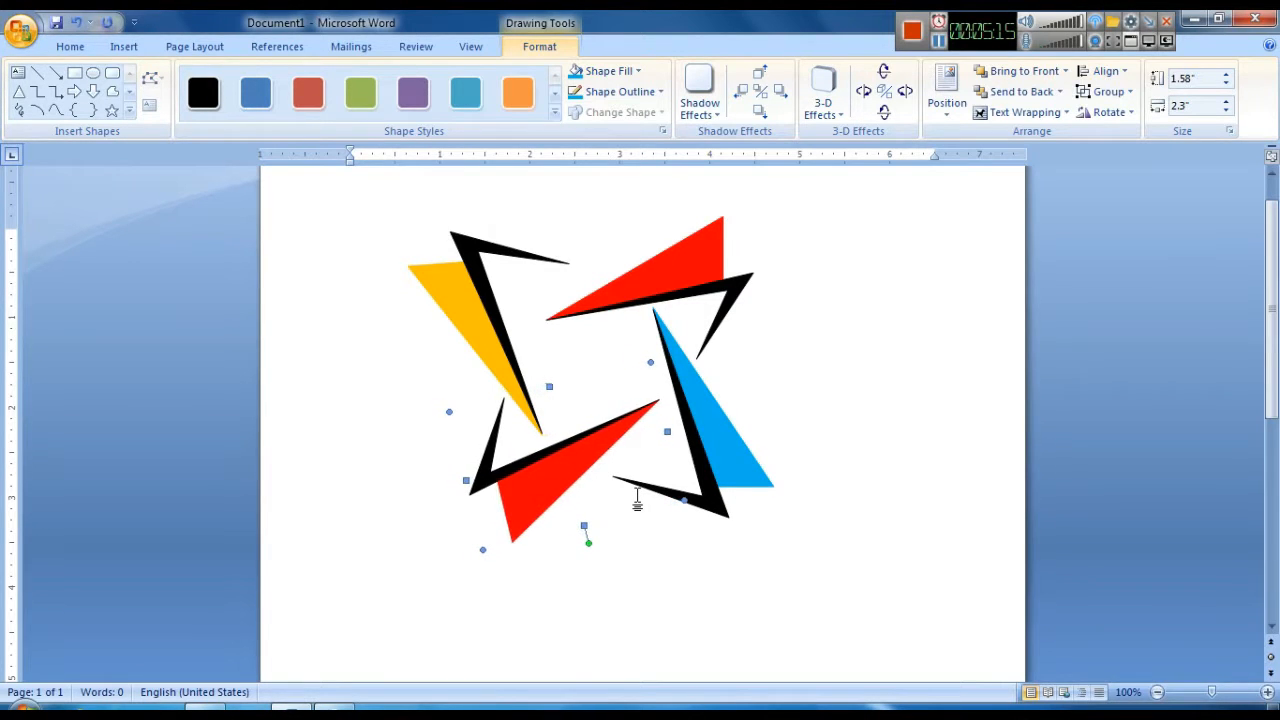
key(ctrl+Right)
key(ctrl+Right)
Nudge the orange group rightward and down until its narrow tip meets the lower red group's black edge
click(508, 388)
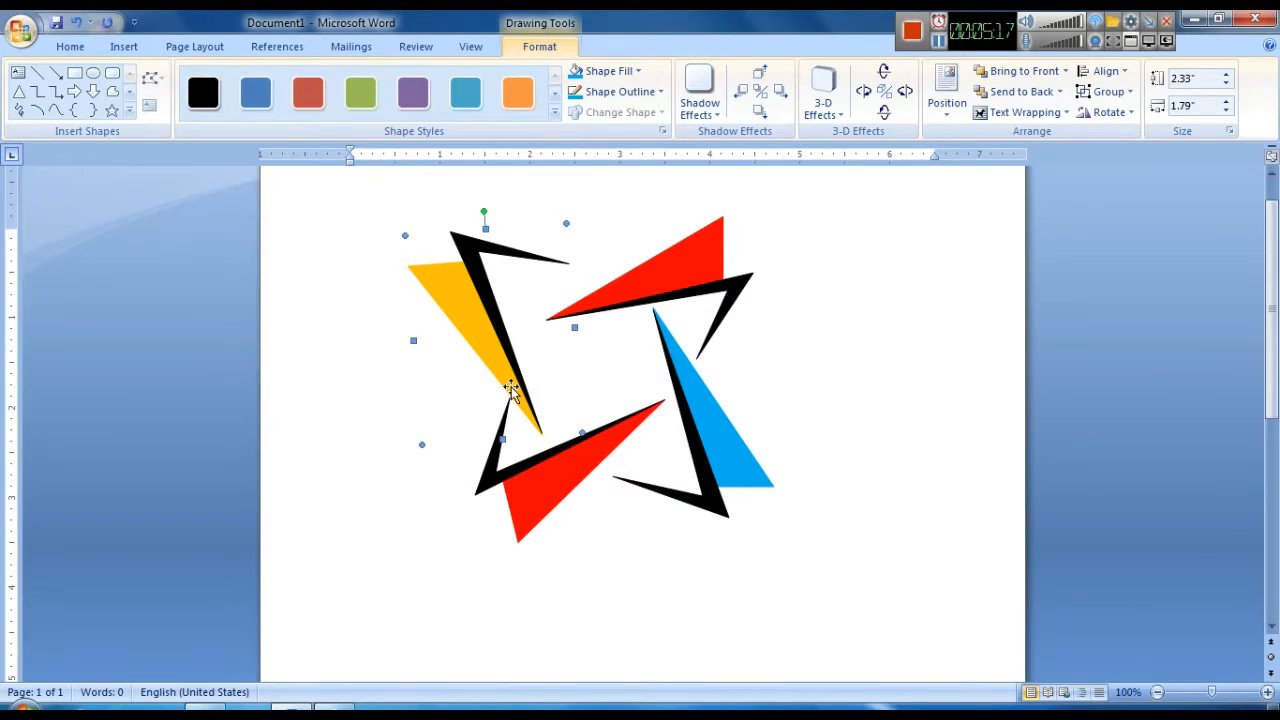
key(ctrl+Right)
key(ctrl+Right)
key(ctrl+Right)
key(ctrl+Right)
key(ctrl+Right)
key(ctrl+Right)
key(ctrl+Down)
key(ctrl+Down)
key(ctrl+Down)
key(ctrl+Down)
key(ctrl+Down)
key(ctrl+Down)
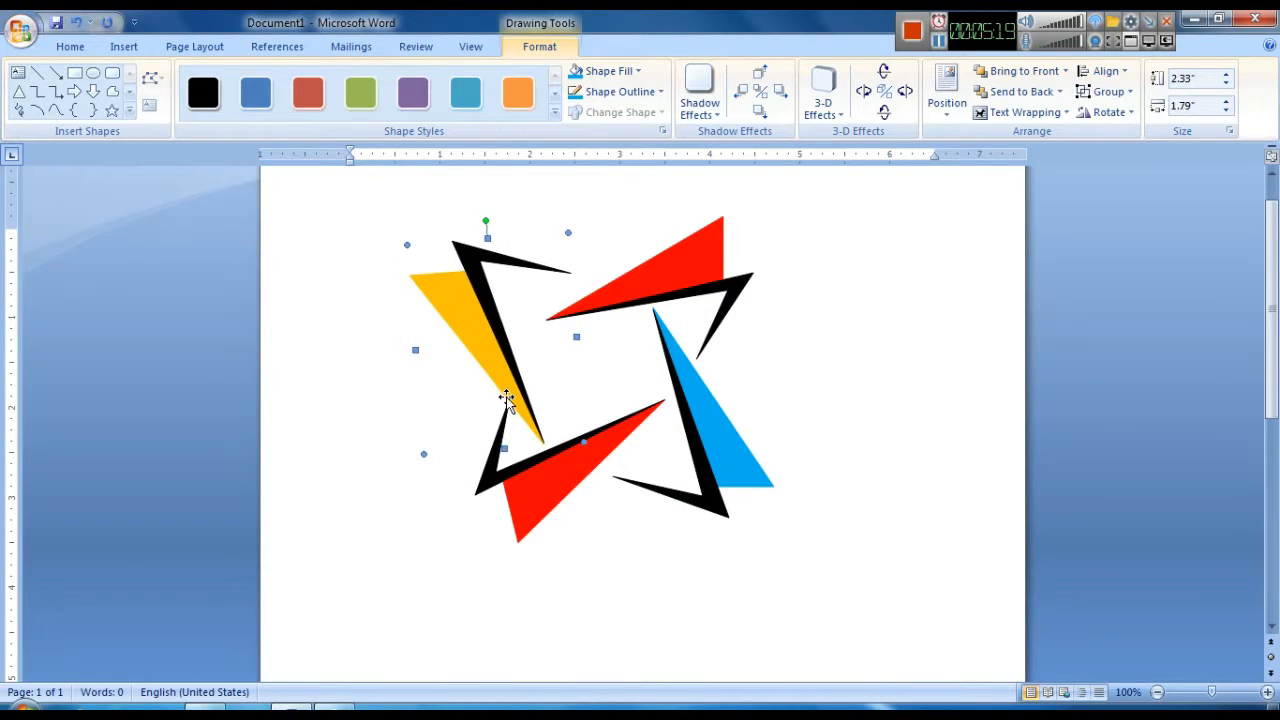
key(ctrl+Right)
key(ctrl+Right)
key(ctrl+Right)
key(ctrl+Right)
key(ctrl+Right)
key(ctrl+Right)
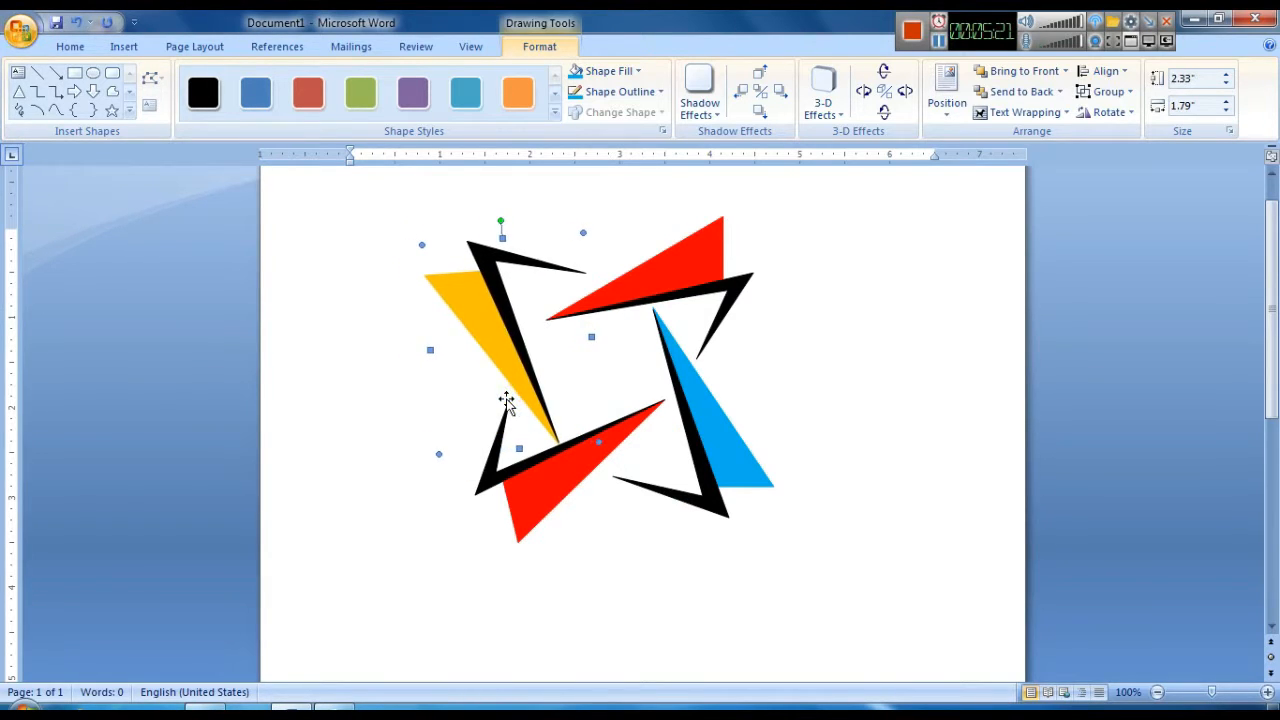
key(ctrl+Down)
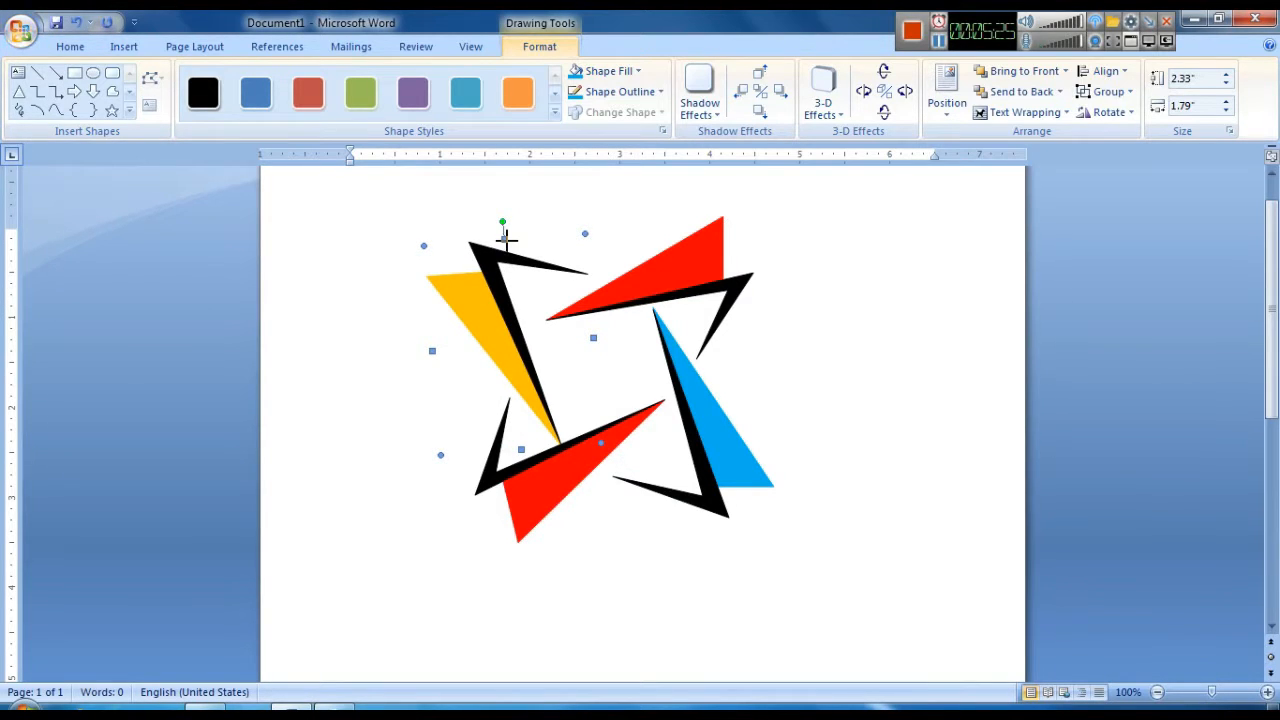
Reduce the orange group's height to about 2.15" by lowering its upper edge, keeping its tip in place
key(ctrl+Down)
key(ctrl+Down)
key(ctrl+Down)
key(ctrl+Down)
key(ctrl+Down)
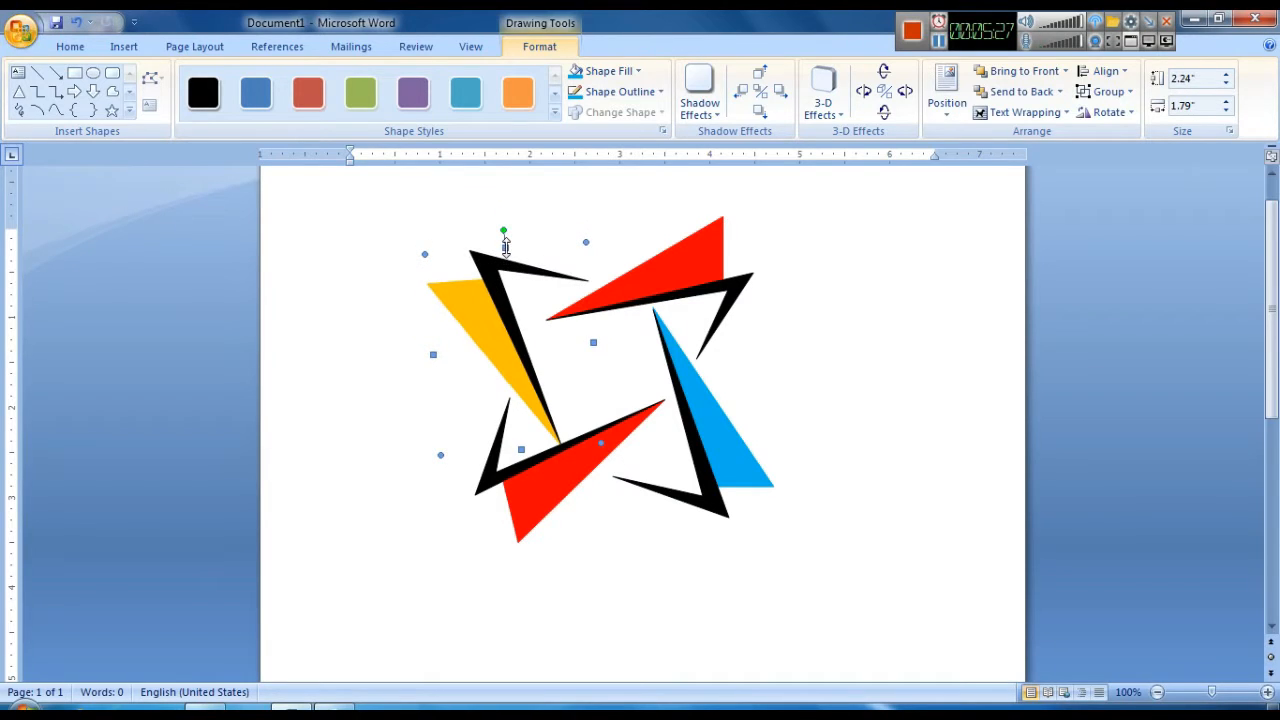
drag(506, 256, 510, 272)
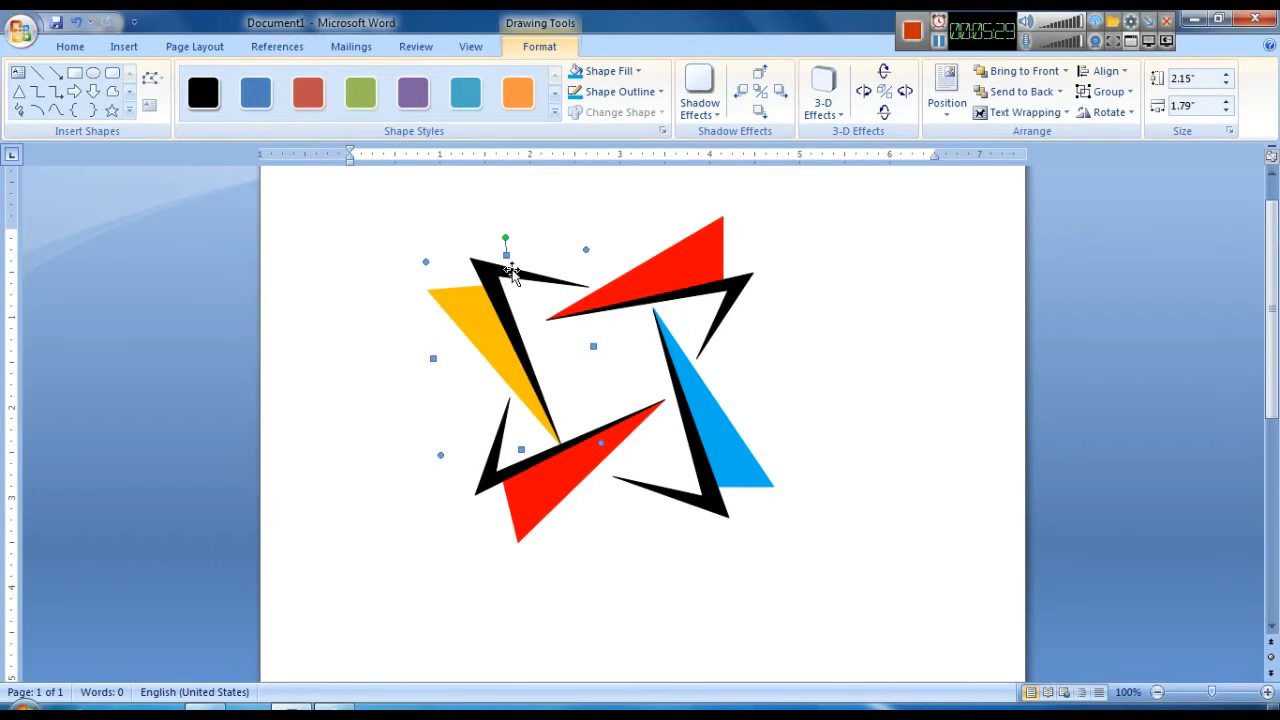
Shorten the blue group to about 2.29" high and nudge it leftward toward the lower red group's tip
click(708, 492)
drag(690, 505, 694, 514)
key(ctrl+Left)
key(ctrl+Left)
key(ctrl+Left)
key(ctrl+Left)
key(ctrl+Left)
key(ctrl+Left)
key(ctrl+Left)
key(ctrl+Left)
key(ctrl+Left)
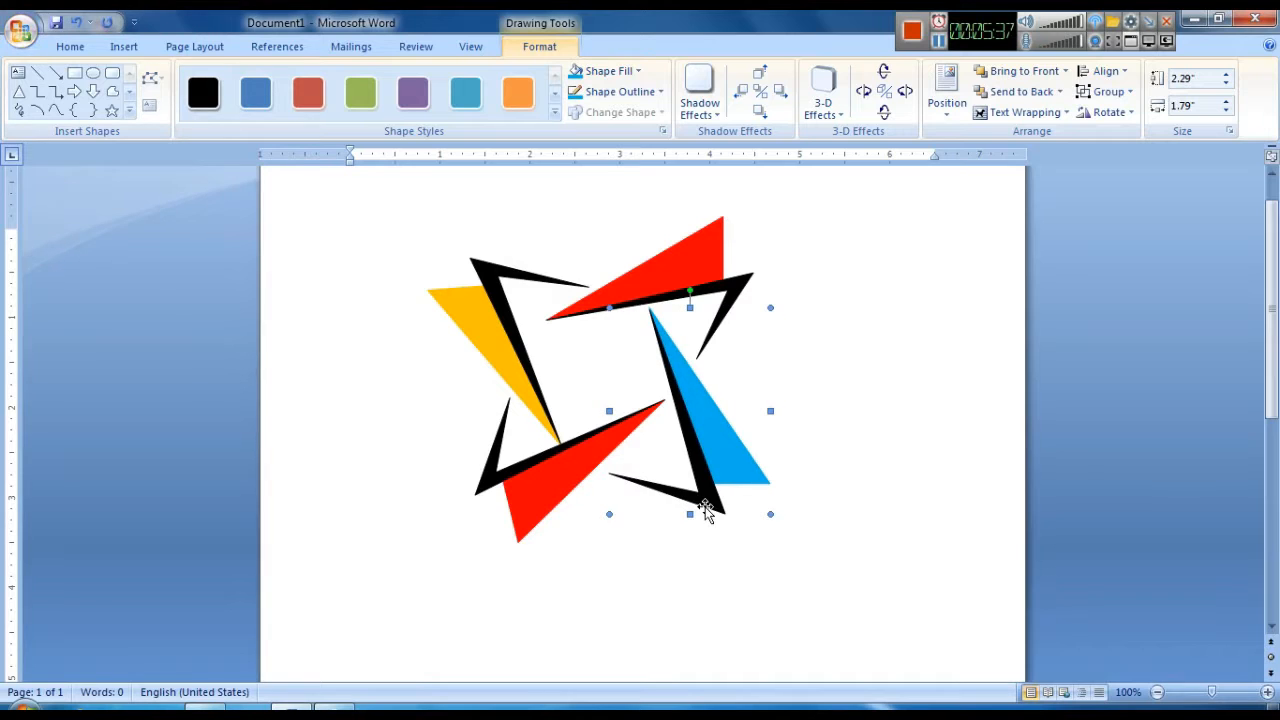
key(ctrl+Left)
key(ctrl+Left)
key(ctrl+Left)
Nudge the upper red and black group slightly leftward over the blue group's tip
click(660, 286)
key(ctrl+Left)
key(ctrl+Left)
key(ctrl+Left)
key(ctrl+Left)
key(ctrl+Left)
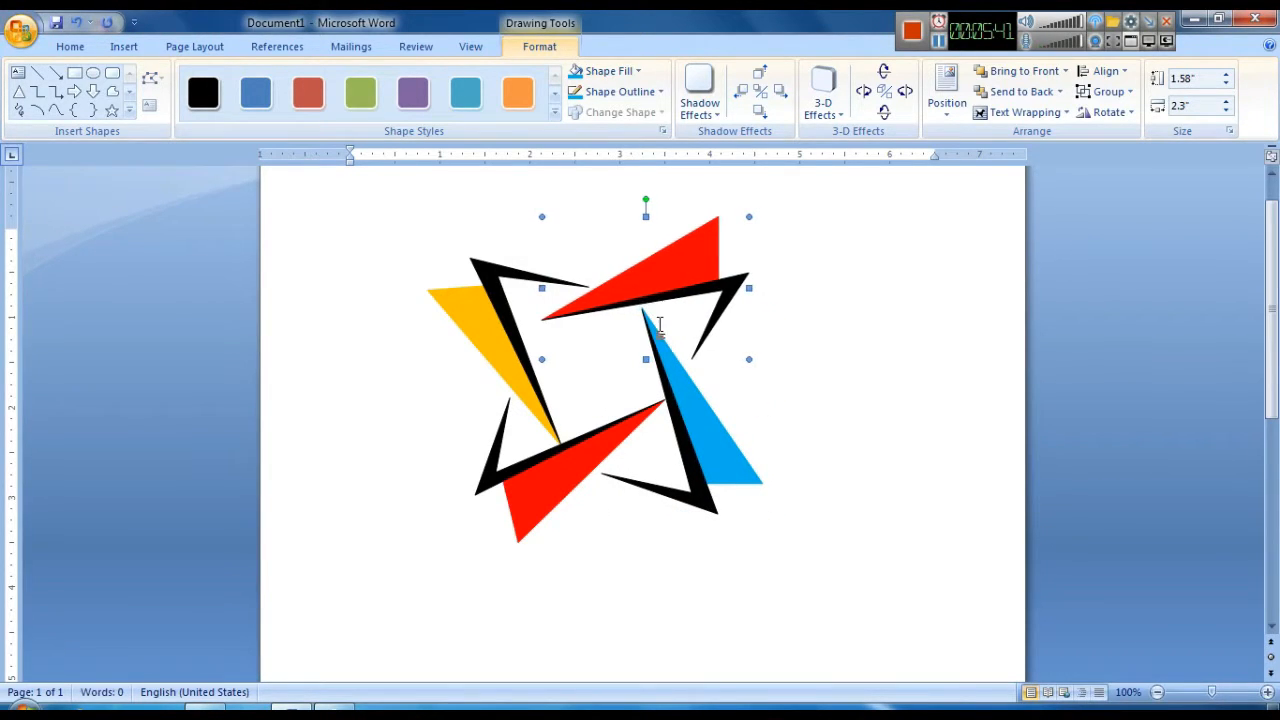
Resize the lower red and black group to about 1.54" high
click(592, 468)
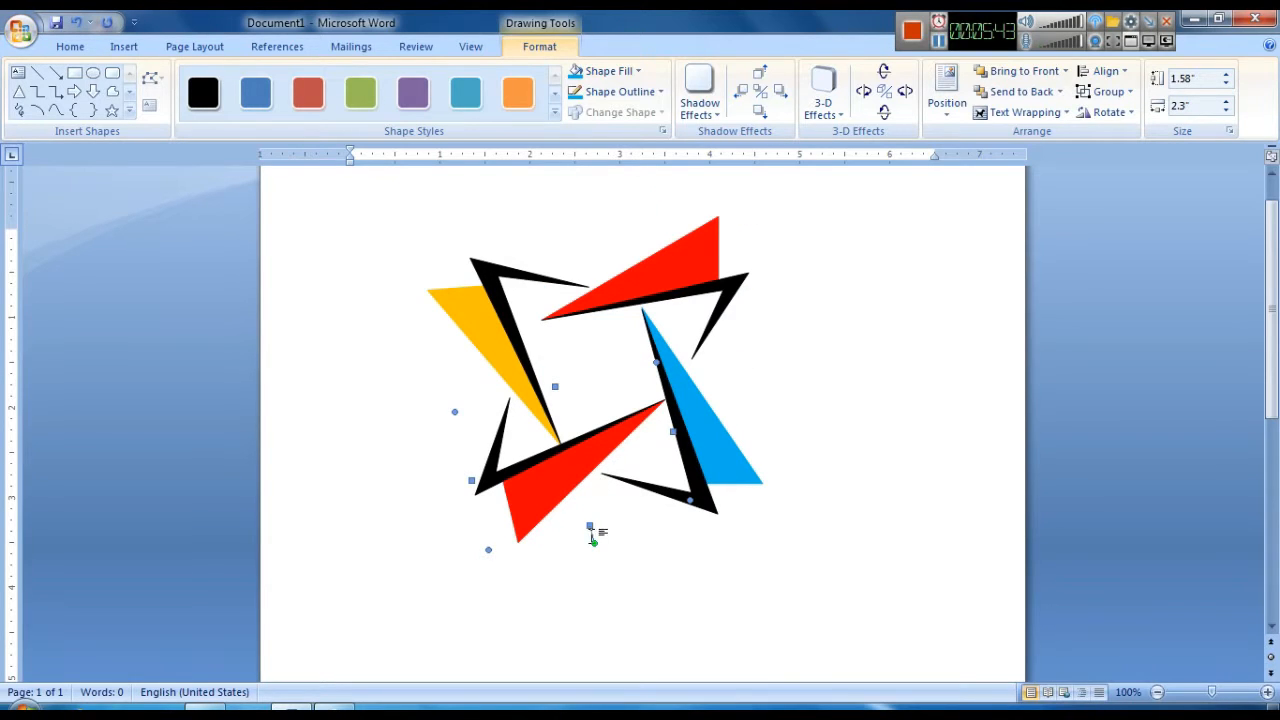
drag(588, 522, 585, 515)
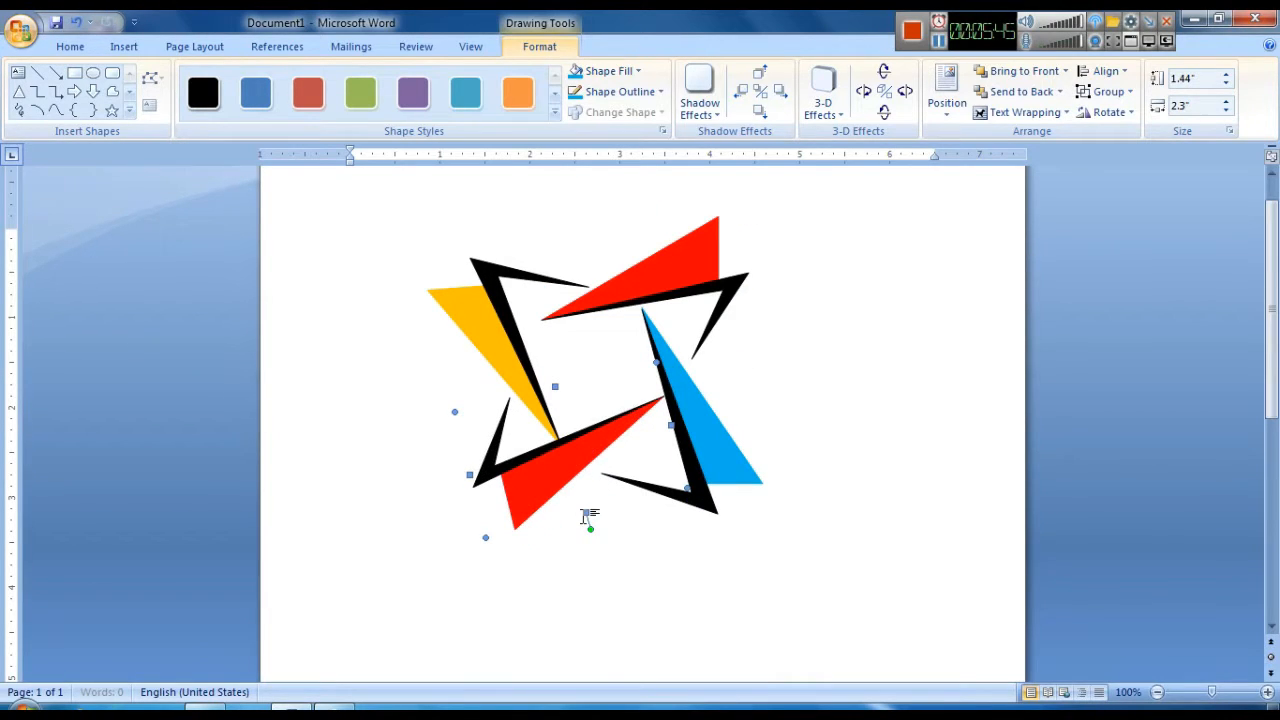
drag(548, 383, 553, 380)
Nudge the lower red group down until its black edge sits just beneath the orange group's tip
key(ctrl+Down)
key(ctrl+Down)
key(ctrl+Down)
key(ctrl+Down)
key(ctrl+Down)
key(ctrl+Down)
key(ctrl+Down)
key(ctrl+Down)
key(ctrl+Down)
key(ctrl+Down)
key(ctrl+Down)
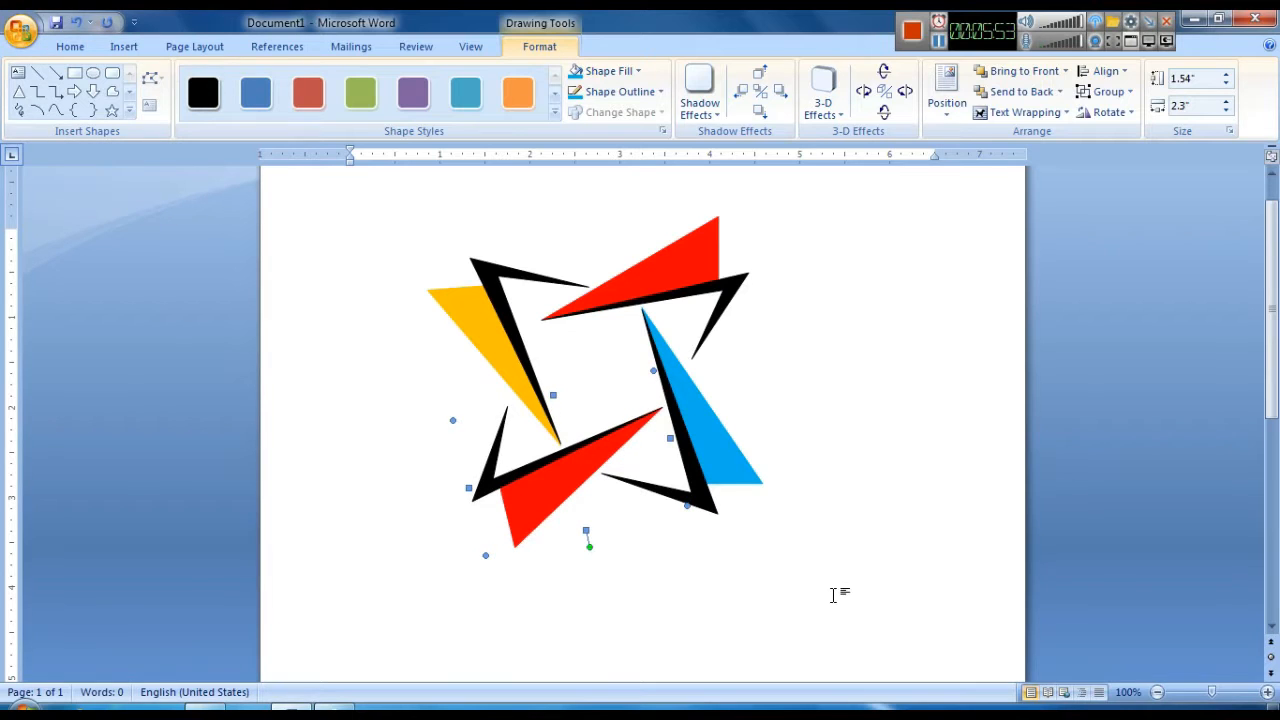
key(ctrl+Down)
click(703, 571)
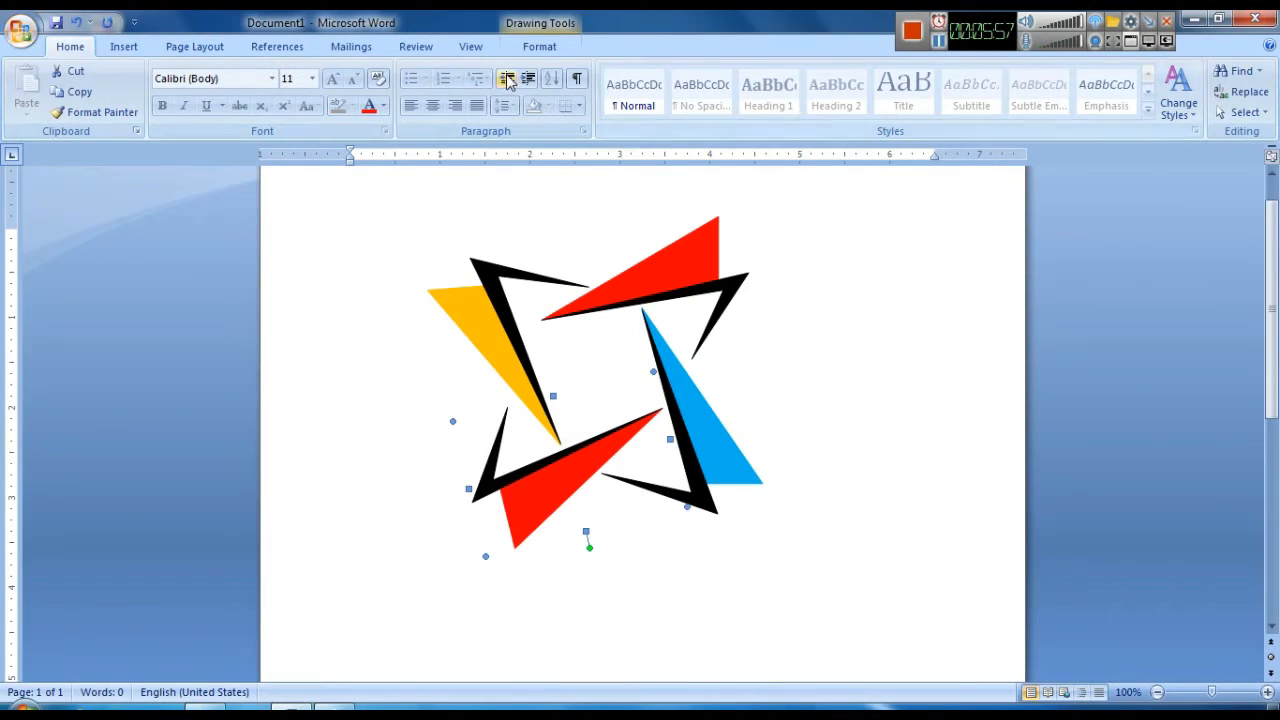
Ungroup the lower red triangle and its black angled shape
click(539, 46)
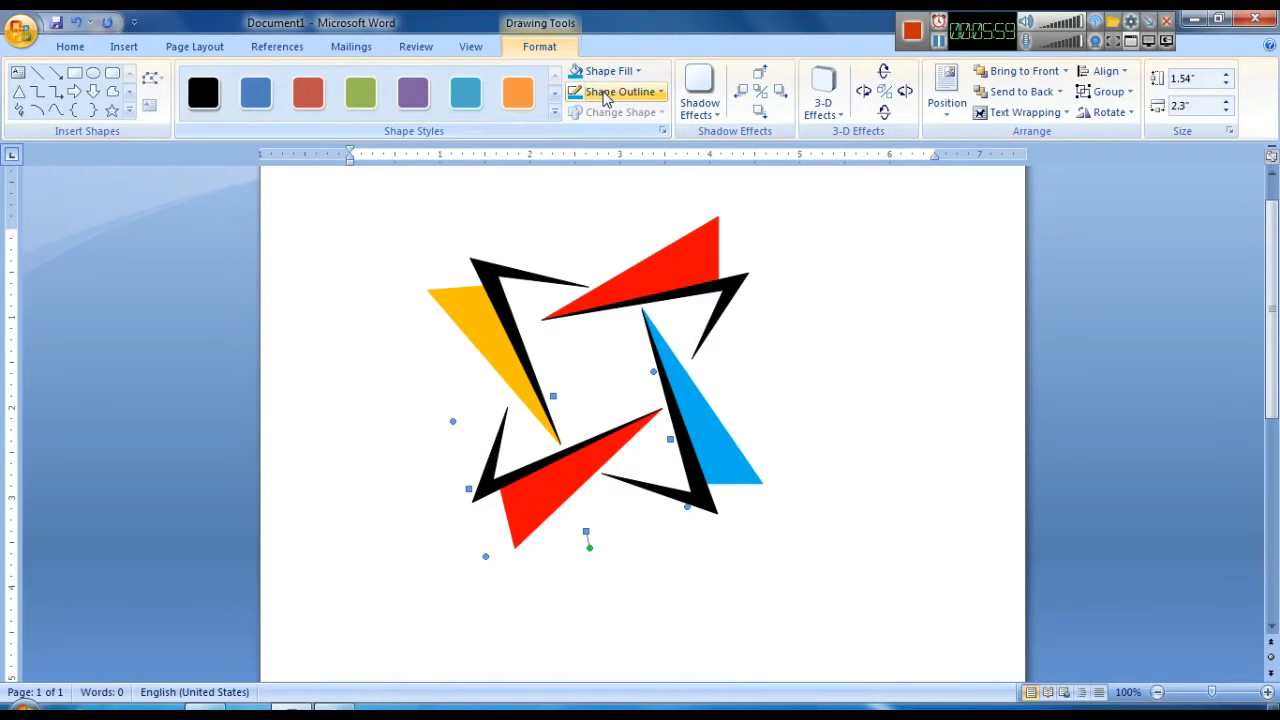
right_click(558, 491)
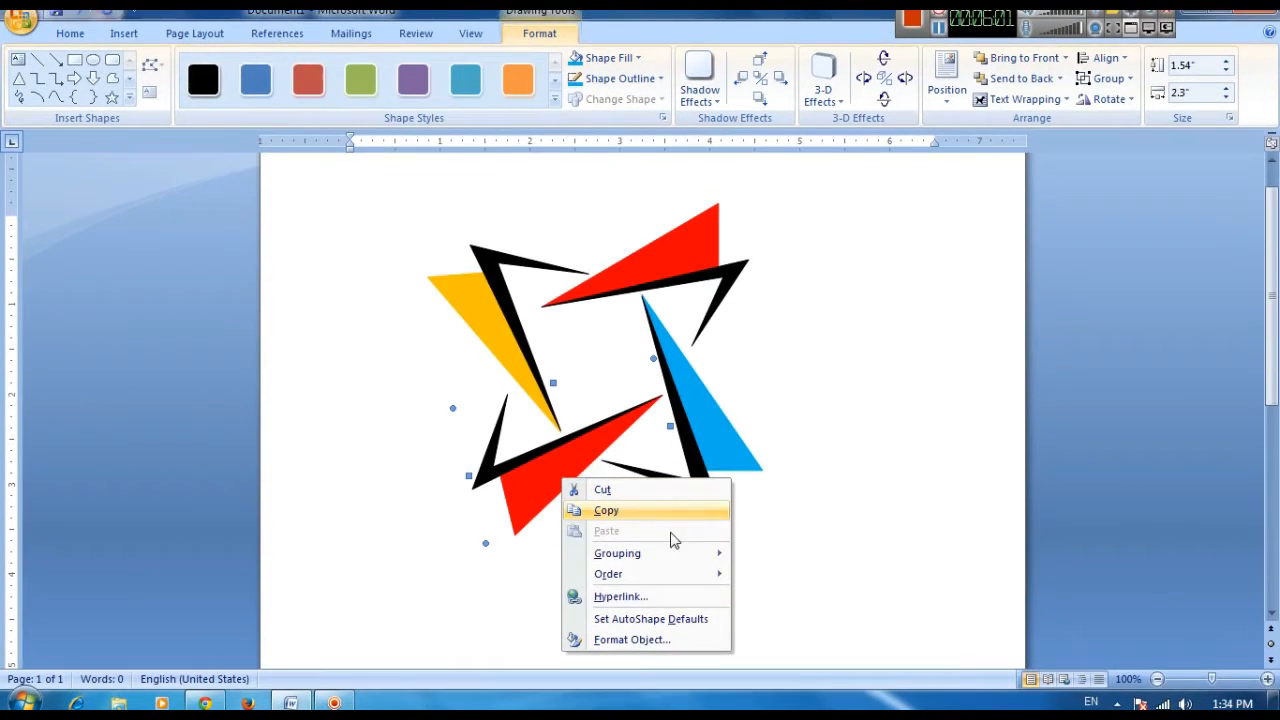
mouse_move(705, 567)
click(784, 568)
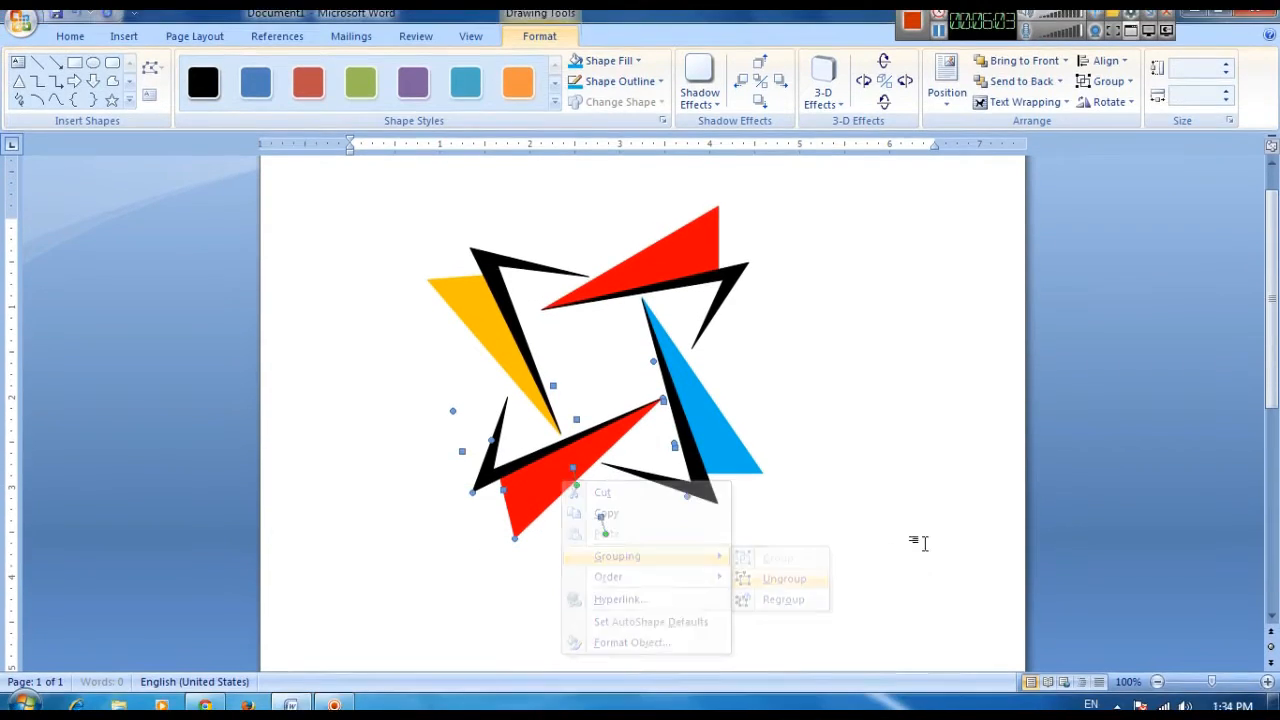
click(914, 531)
Fill the lower red triangle with the standard green and remove its outline
click(546, 474)
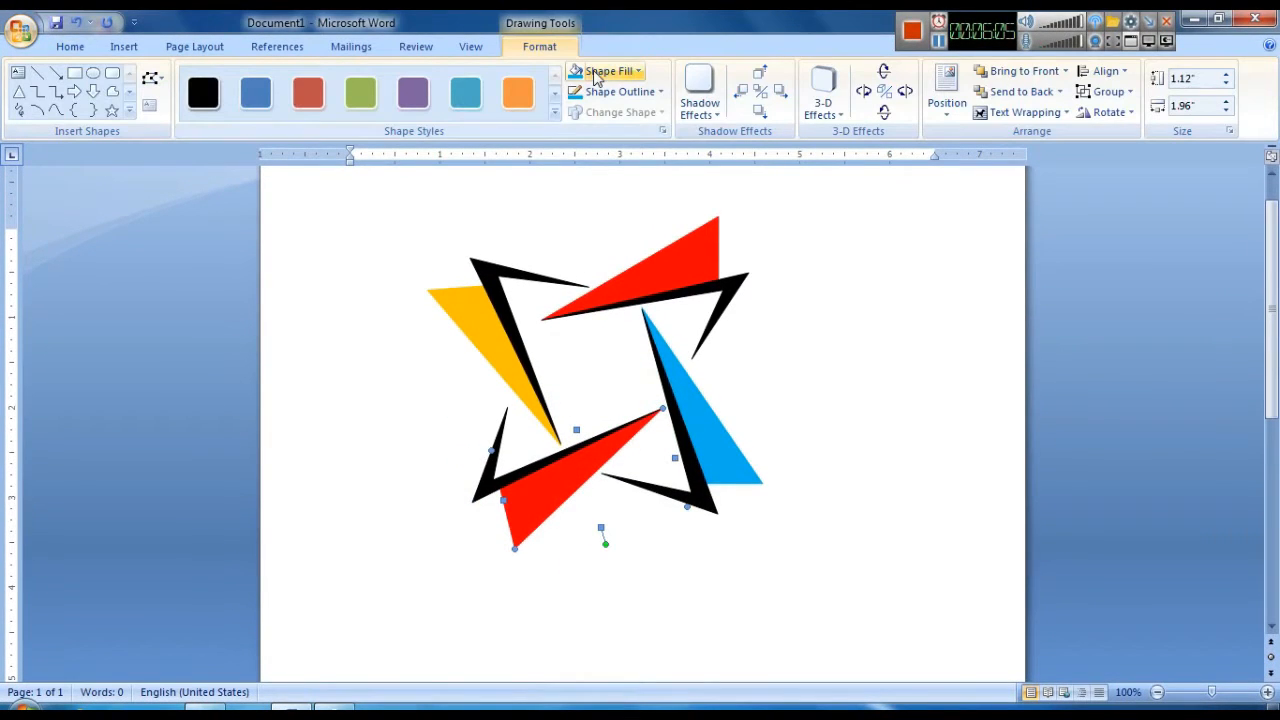
click(597, 74)
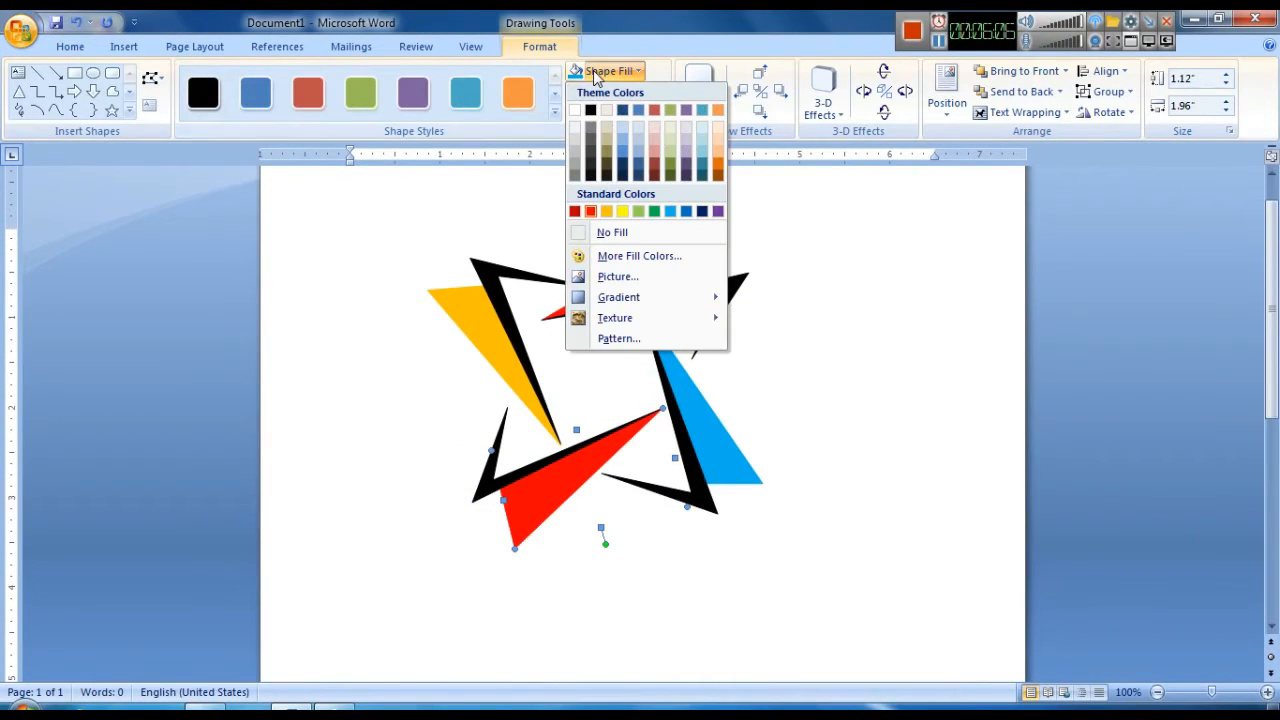
click(654, 211)
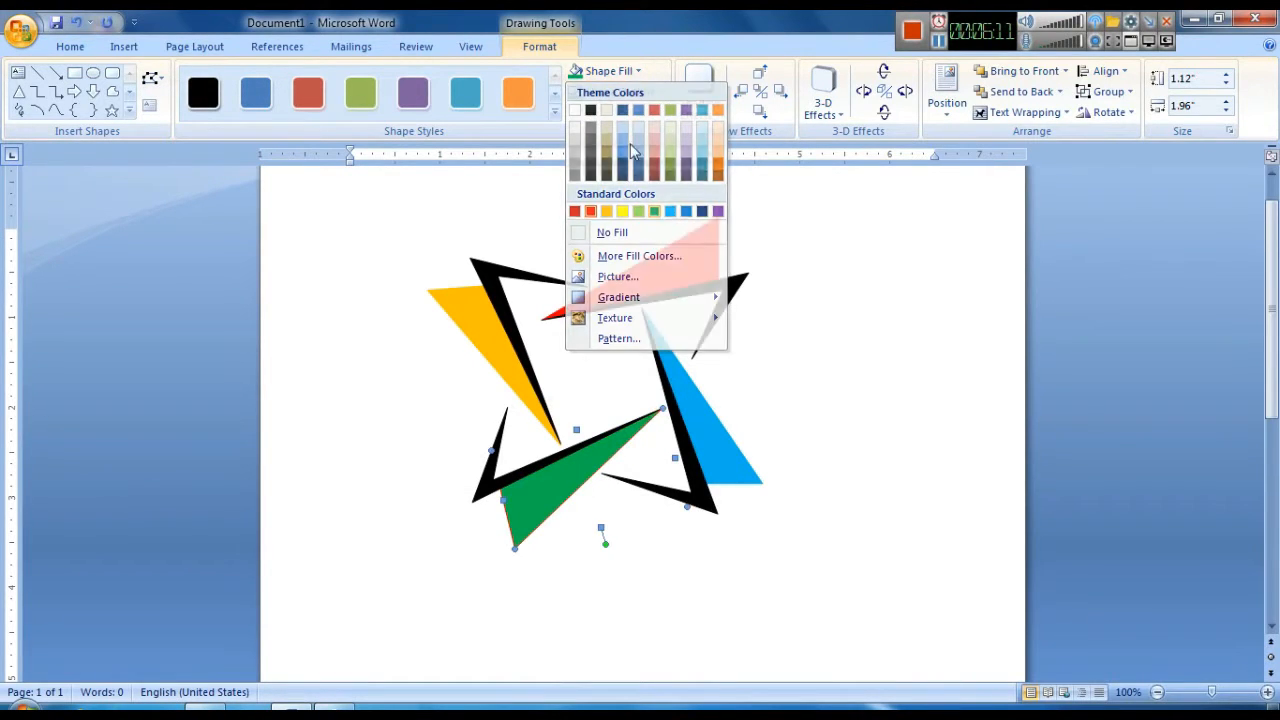
click(620, 91)
click(625, 253)
click(894, 423)
Group the green triangle with its black angled shape
click(580, 497)
click(496, 468)
shift+click(513, 481)
right_click(493, 473)
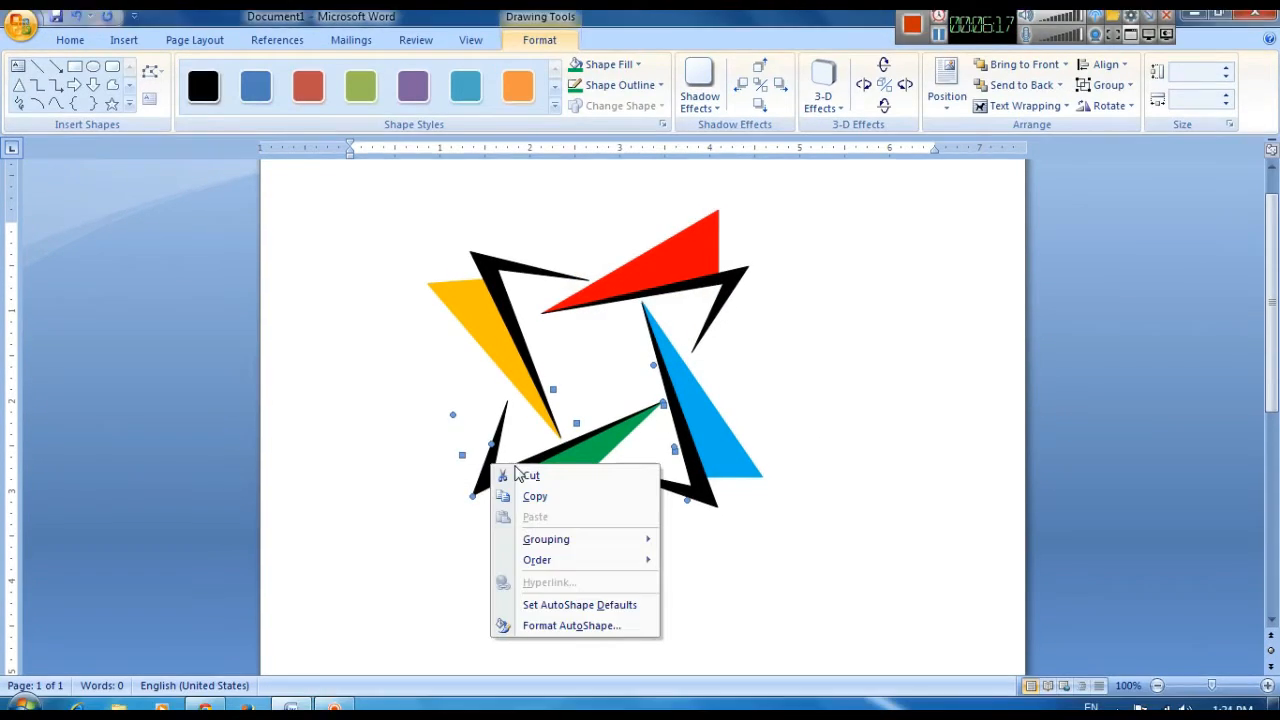
mouse_move(630, 546)
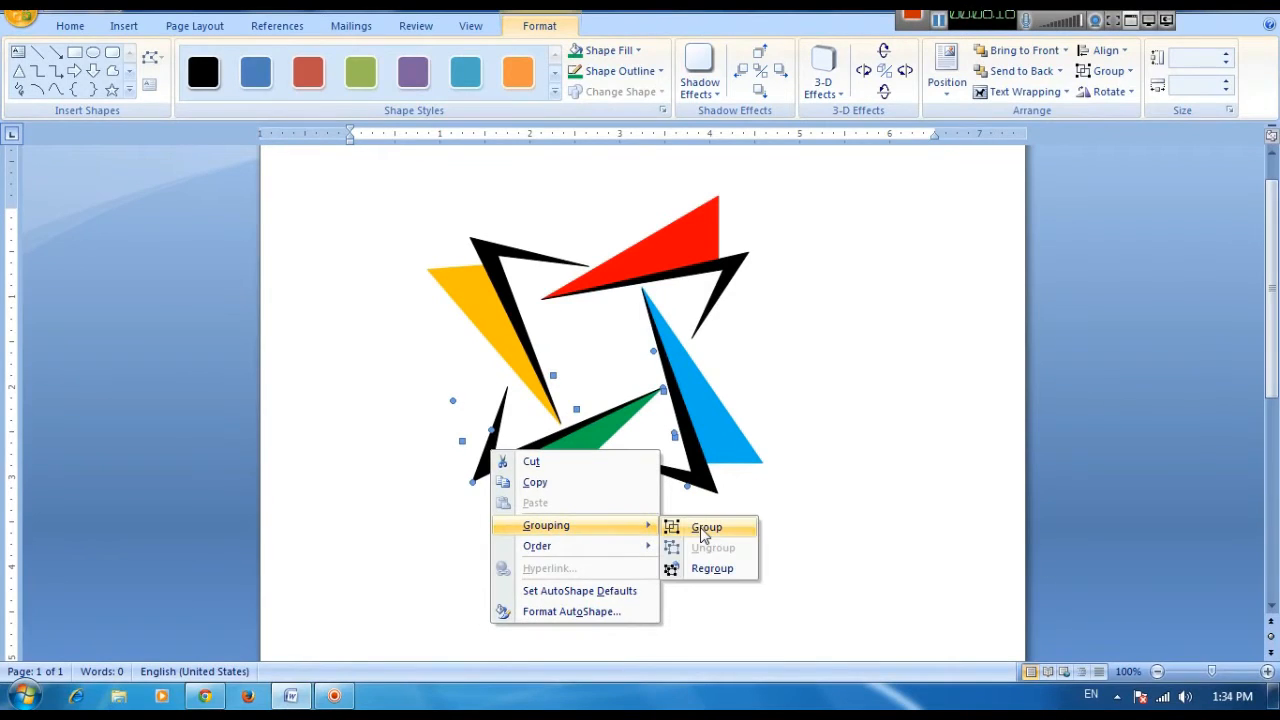
click(704, 527)
click(889, 518)
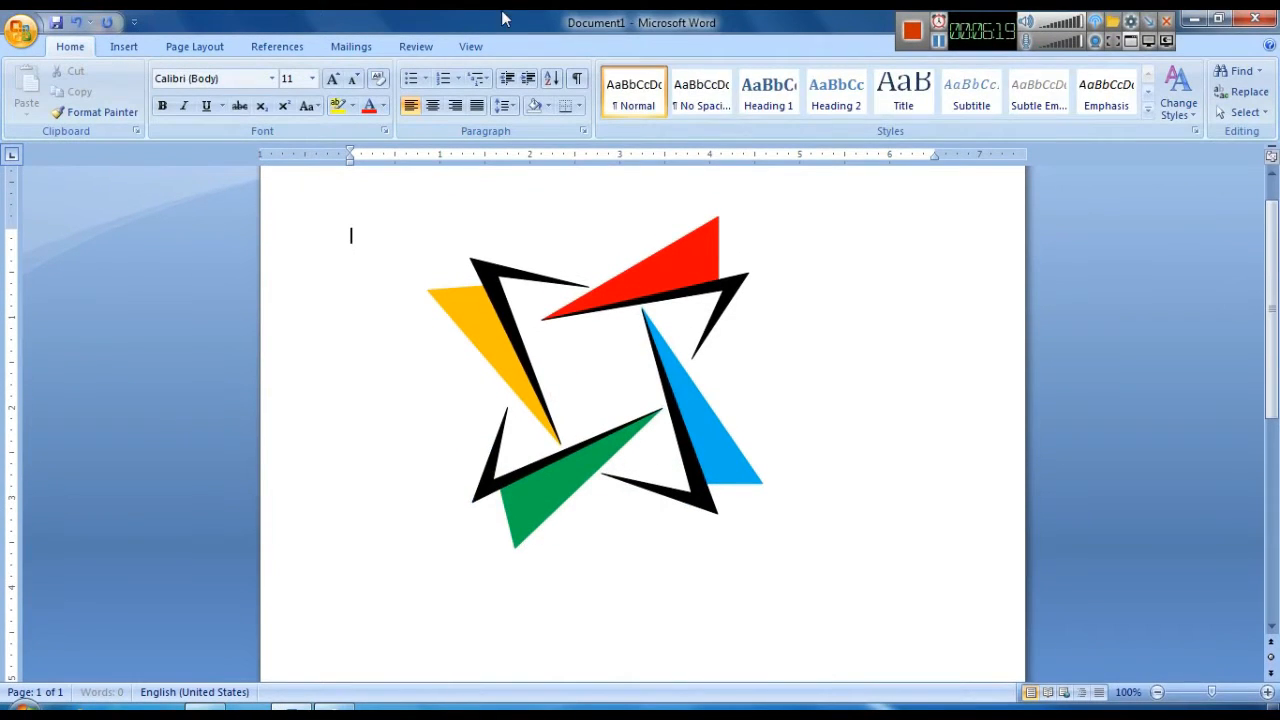
scroll(920, 537, up, 1)
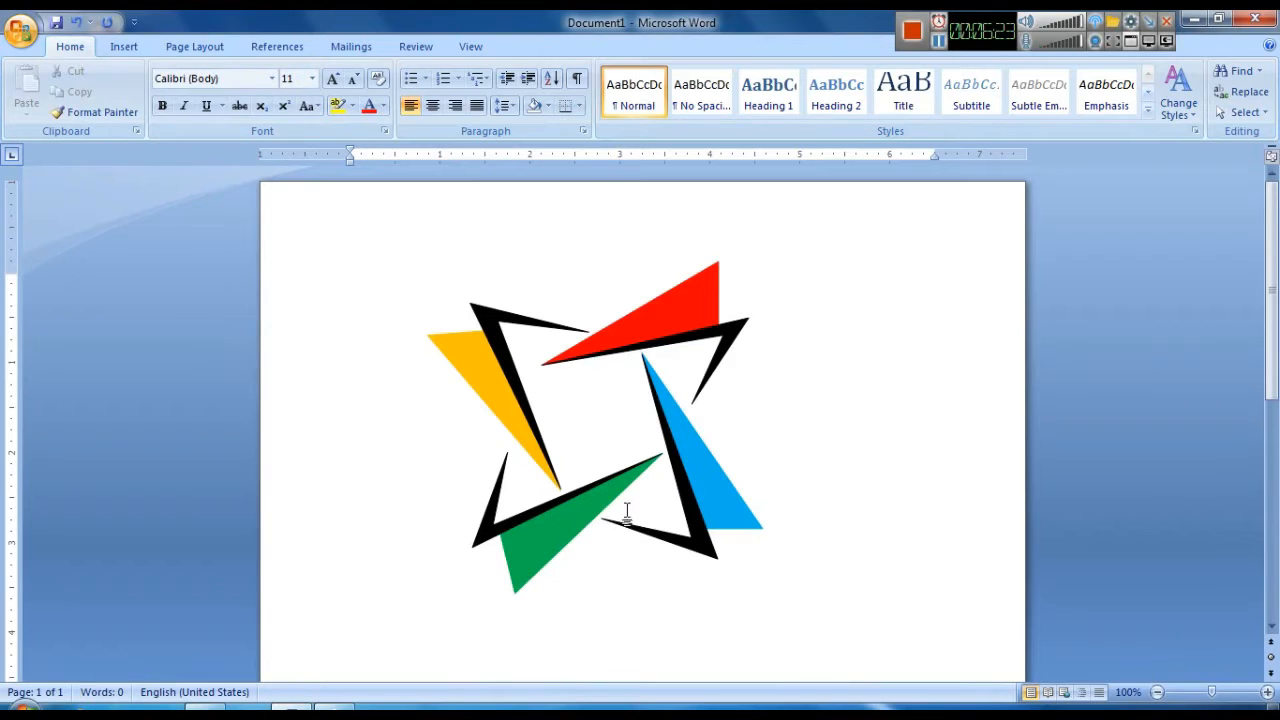
Create a WordArt in the first gallery style with the text "MODERN LOGO DESIGN"
click(124, 47)
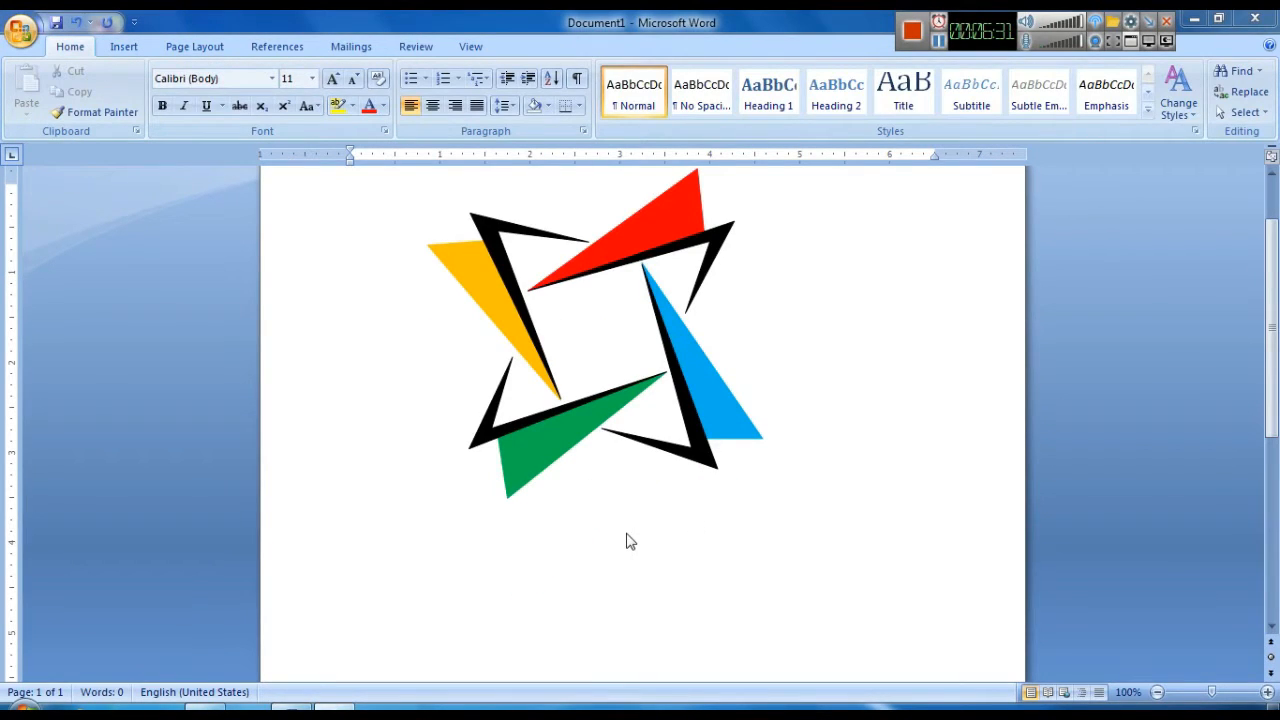
click(594, 561)
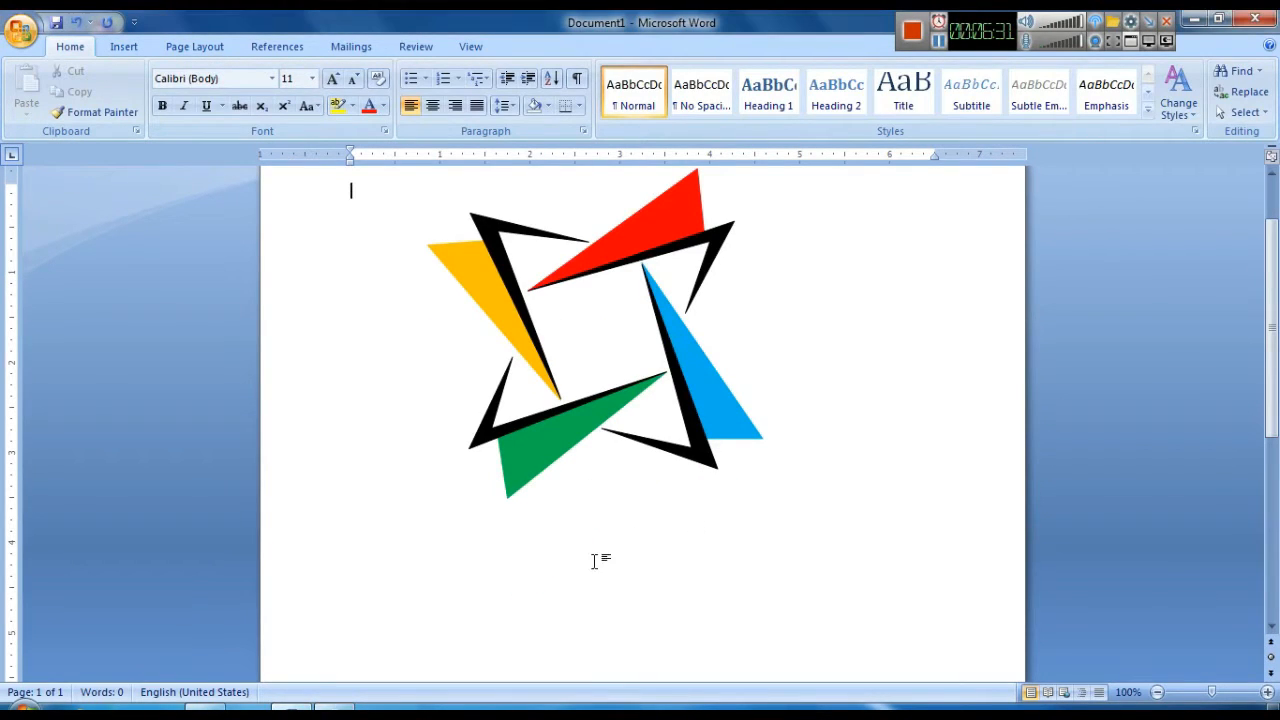
click(124, 47)
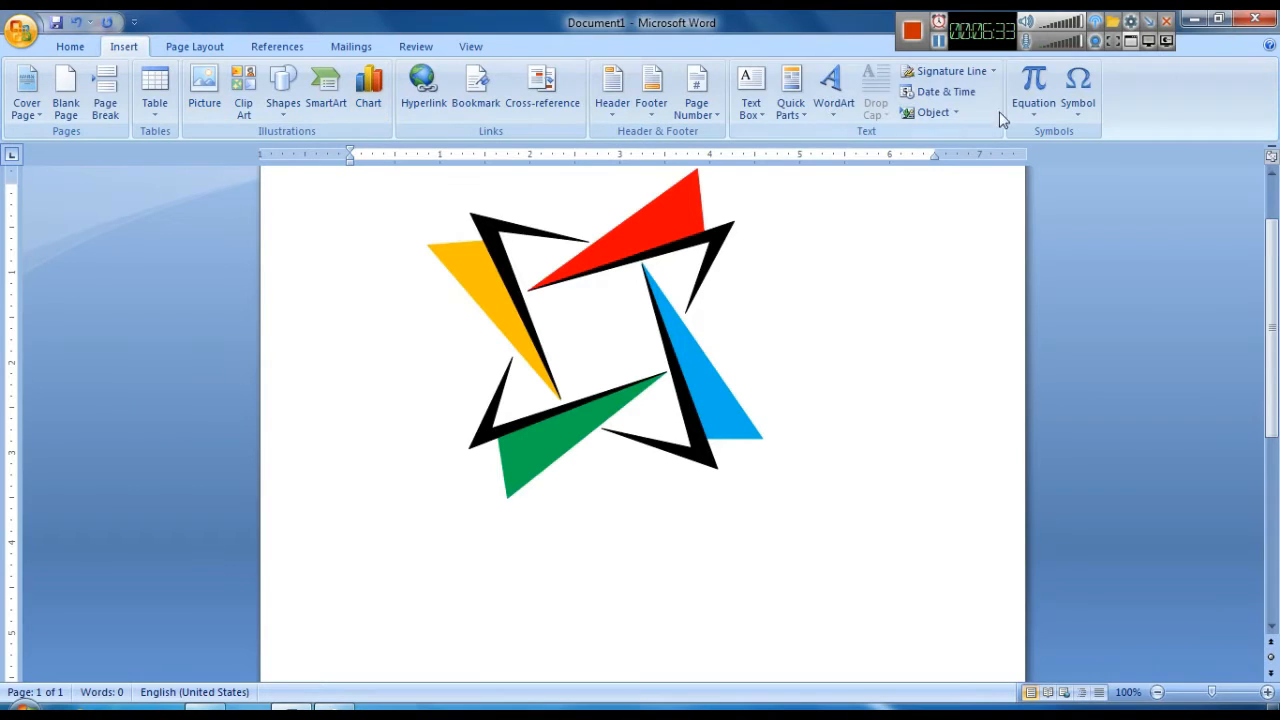
click(840, 95)
click(851, 166)
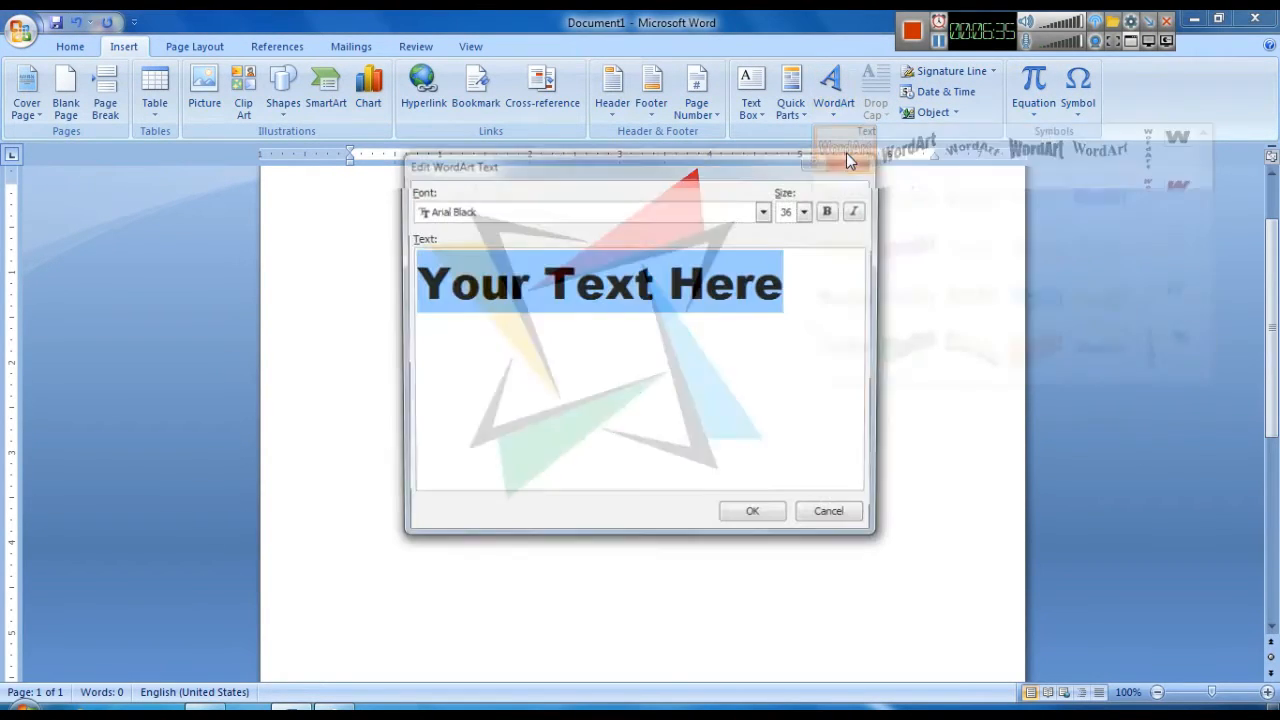
text(M)
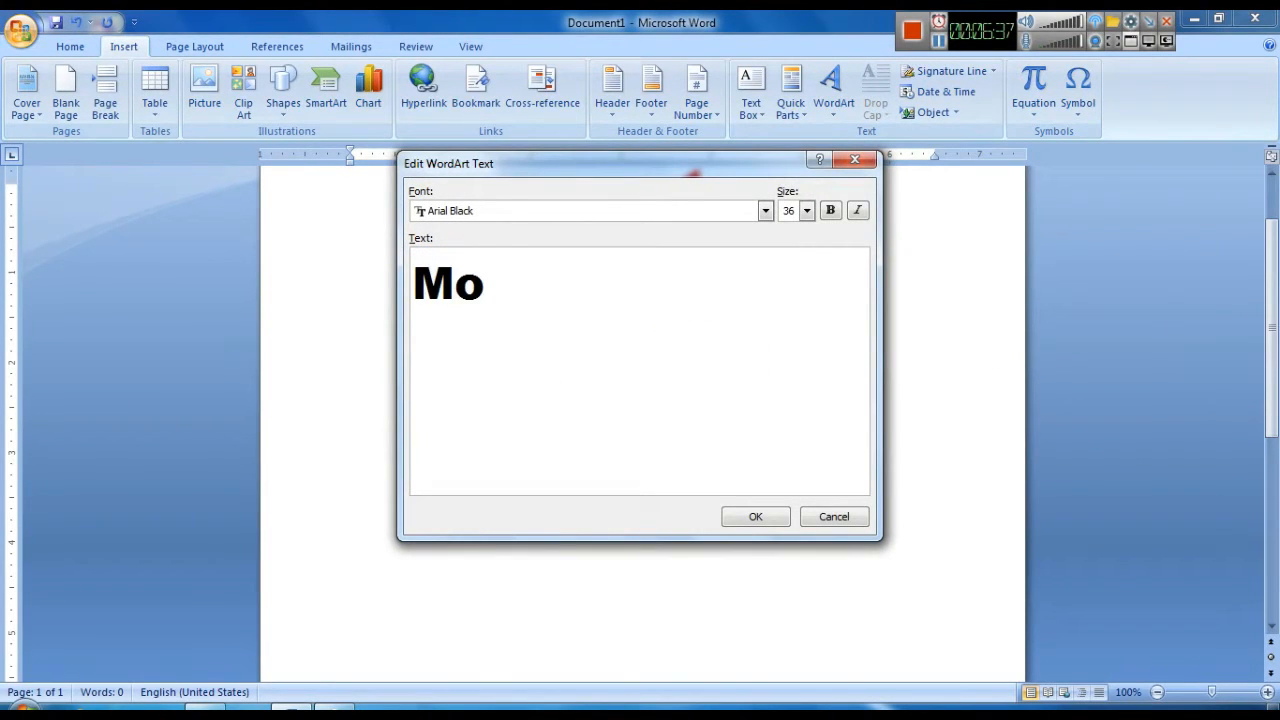
text(ODERN)
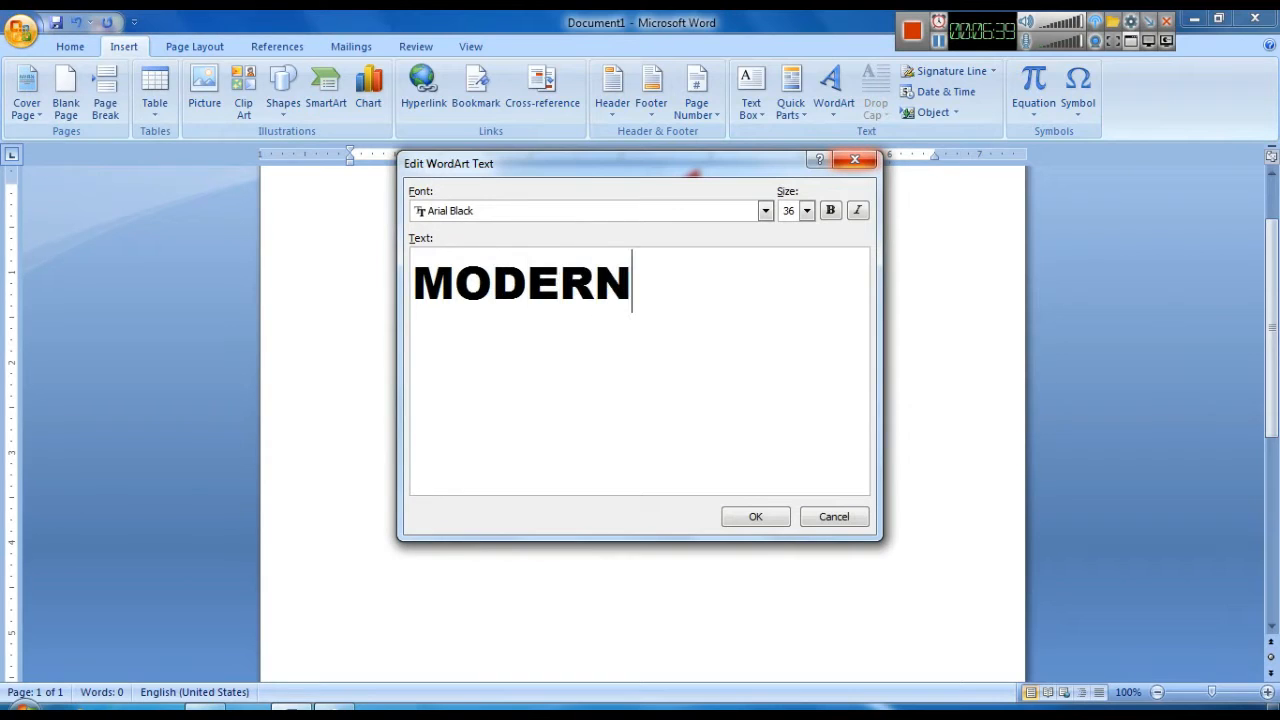
text( LOGO DESIGN)
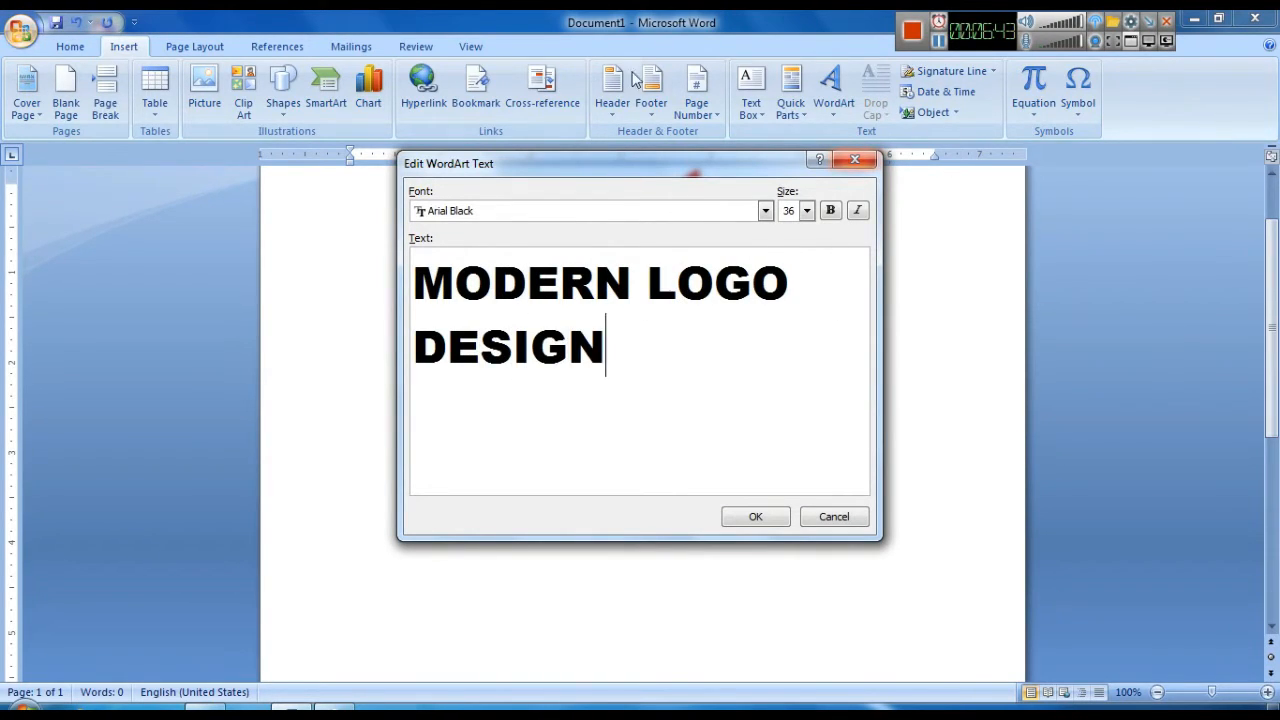
Set the WordArt text's font to Agency FB and insert it into the document
click(669, 219)
scroll(609, 309, up, 10)
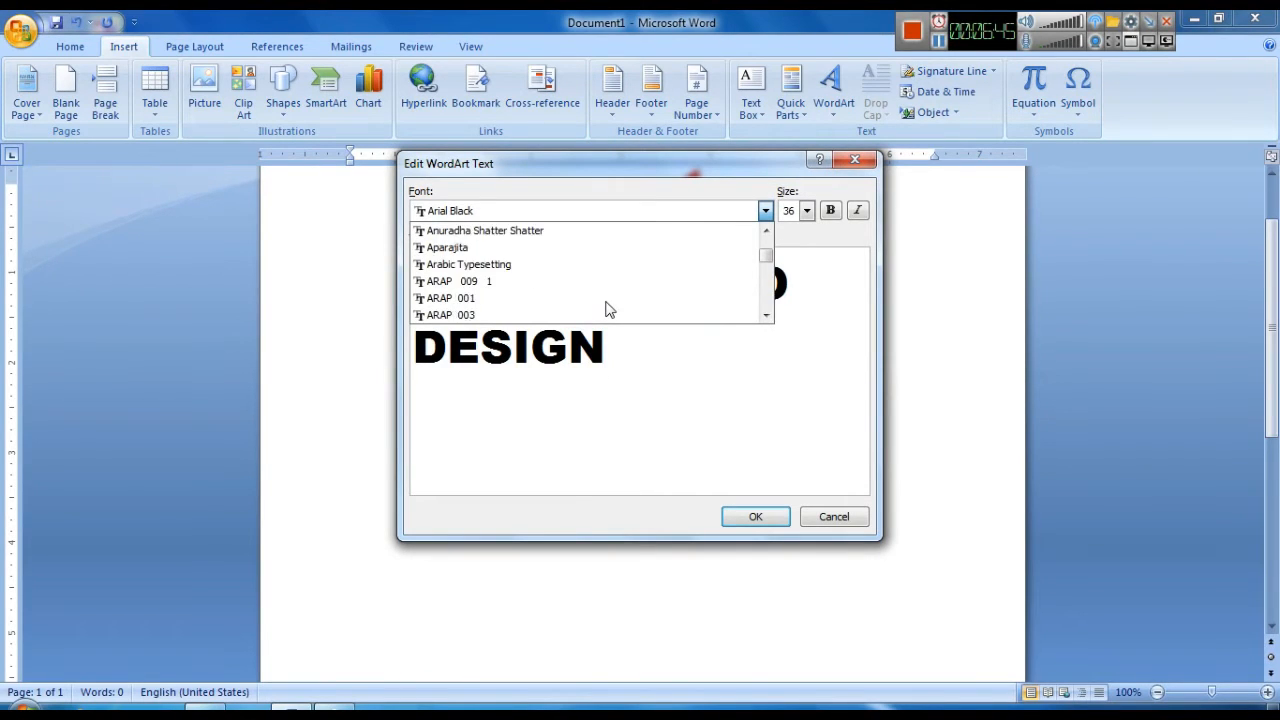
scroll(607, 308, up, 8)
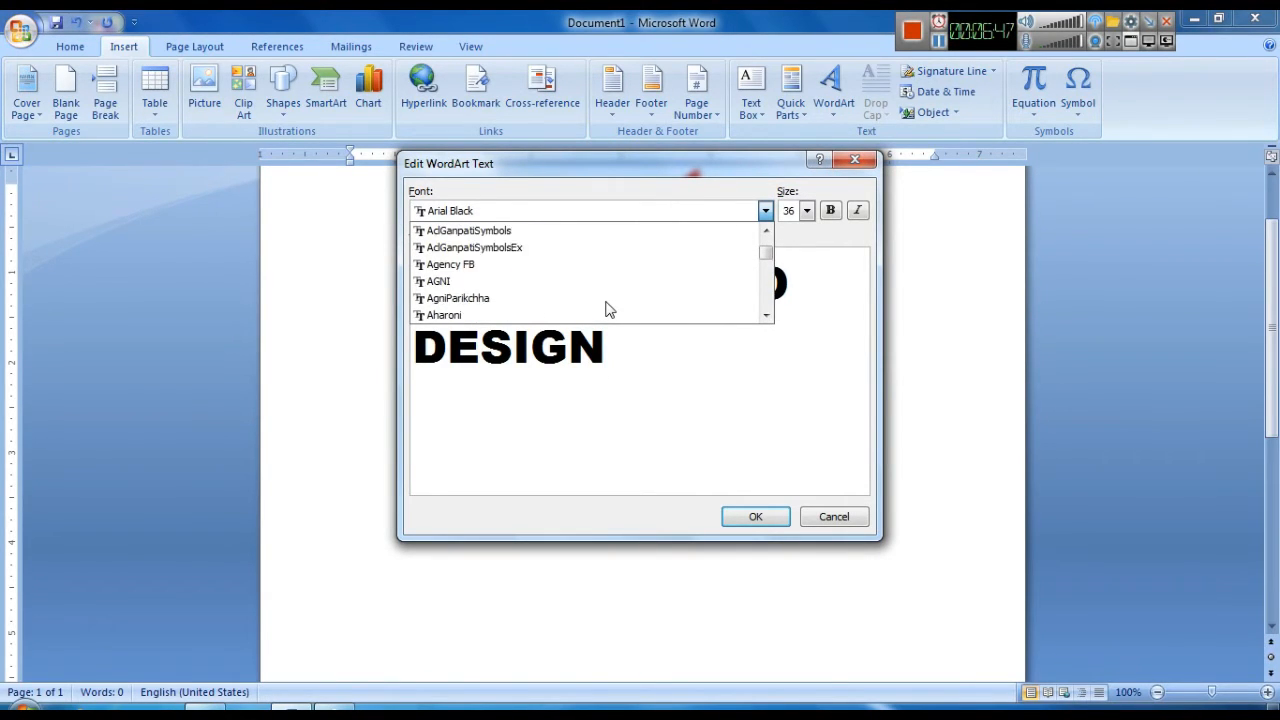
click(494, 315)
click(673, 370)
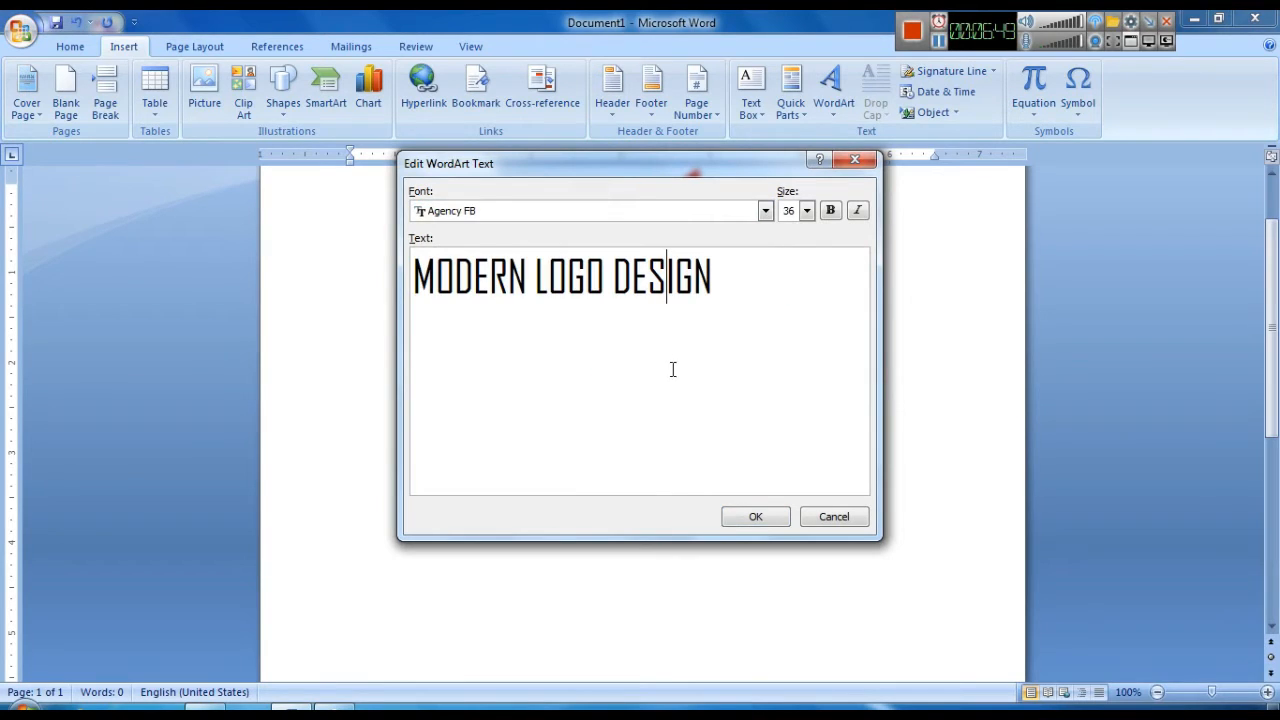
click(729, 522)
Set the WordArt's wrapping to In Front of Text and place it below the logo, about 0.25" high and 3.03" wide
click(1037, 114)
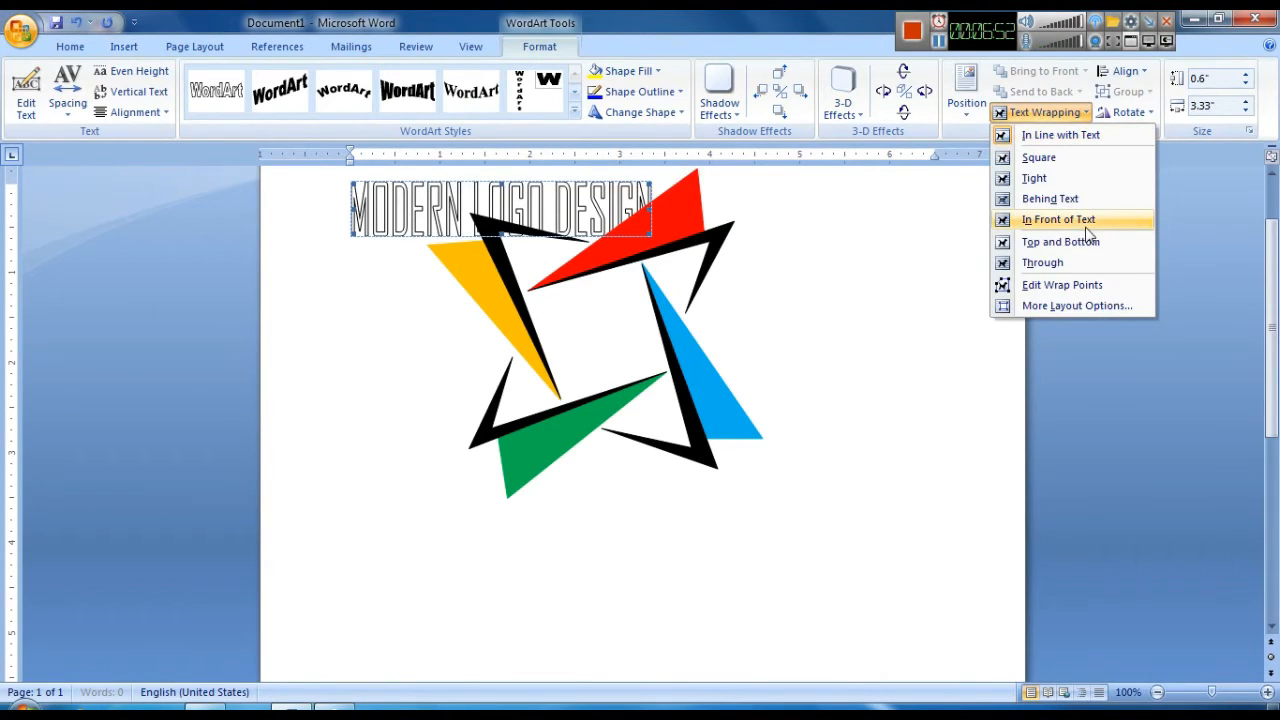
click(1088, 220)
drag(669, 541, 740, 535)
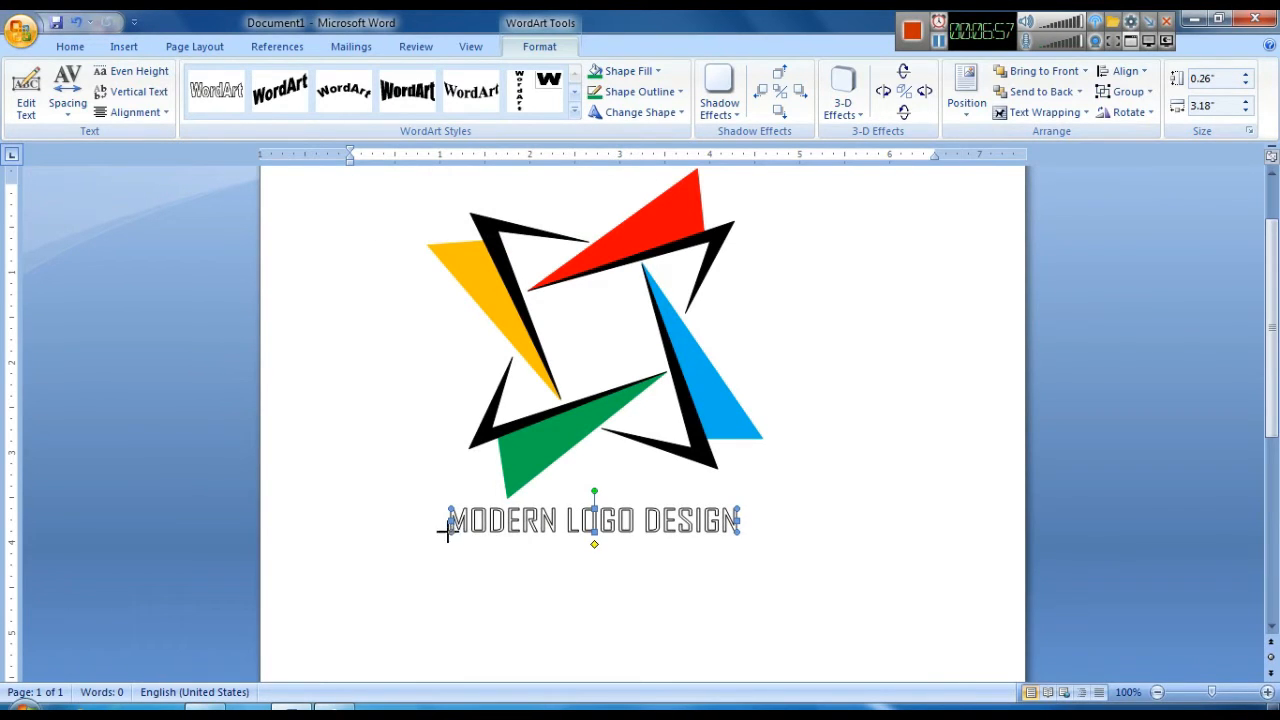
drag(479, 521, 476, 528)
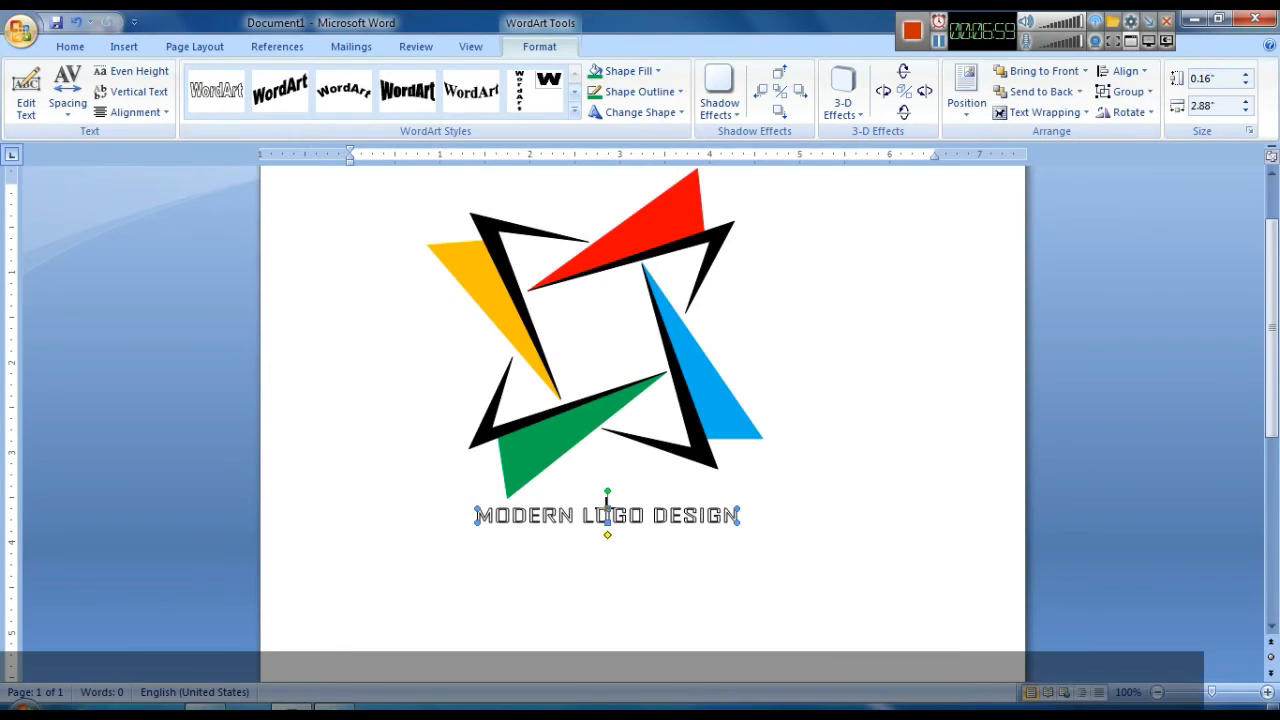
drag(738, 510, 754, 501)
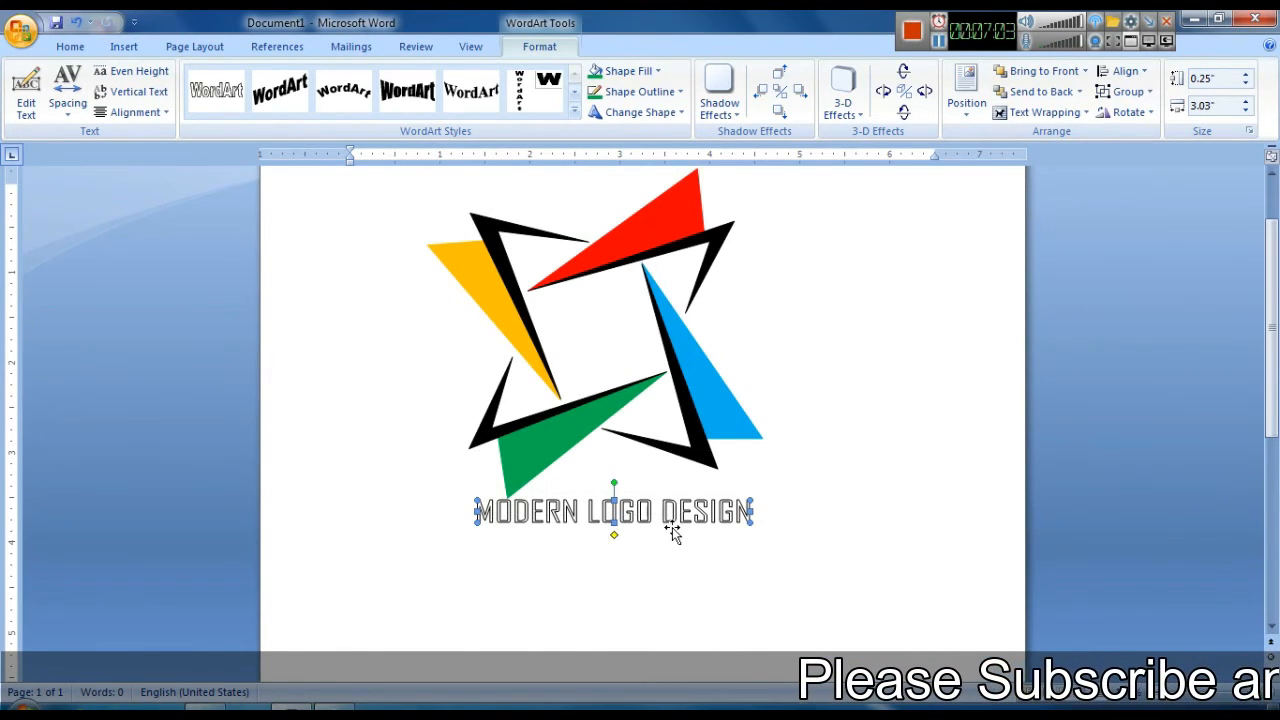
Shift the WordArt caption slightly further below the logo and fill its letters with black
drag(668, 530, 670, 545)
click(630, 71)
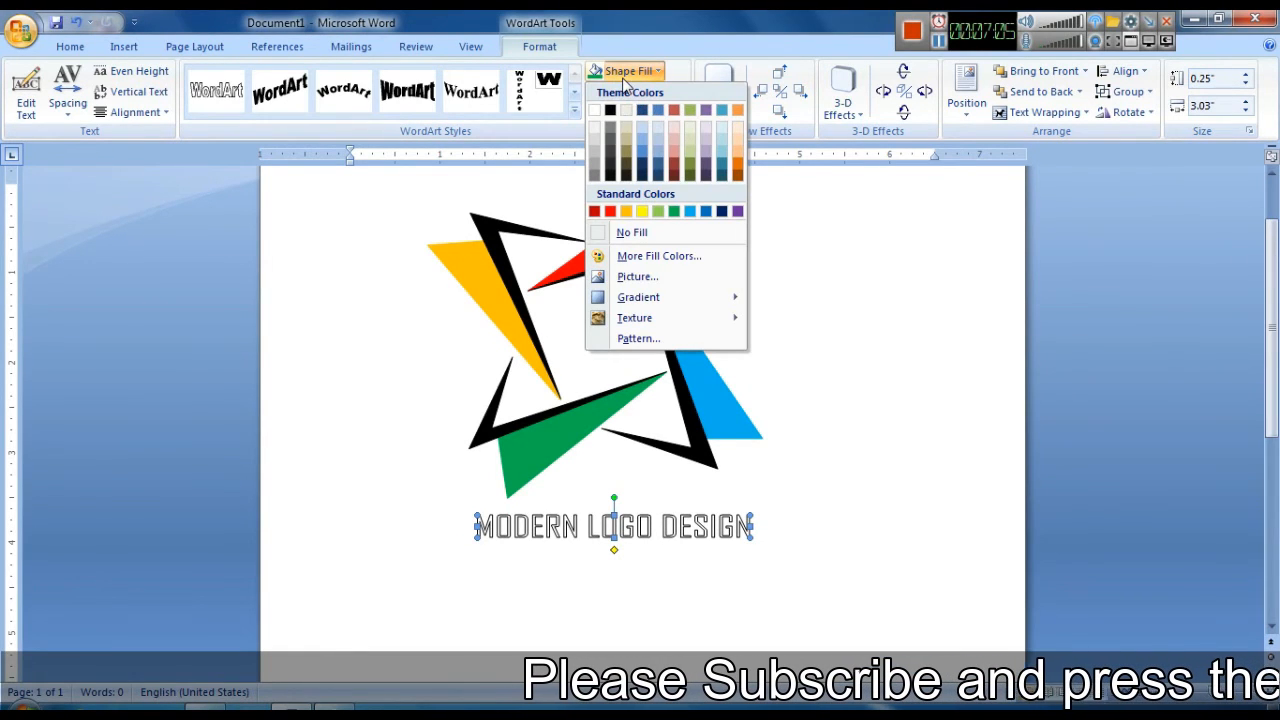
click(613, 127)
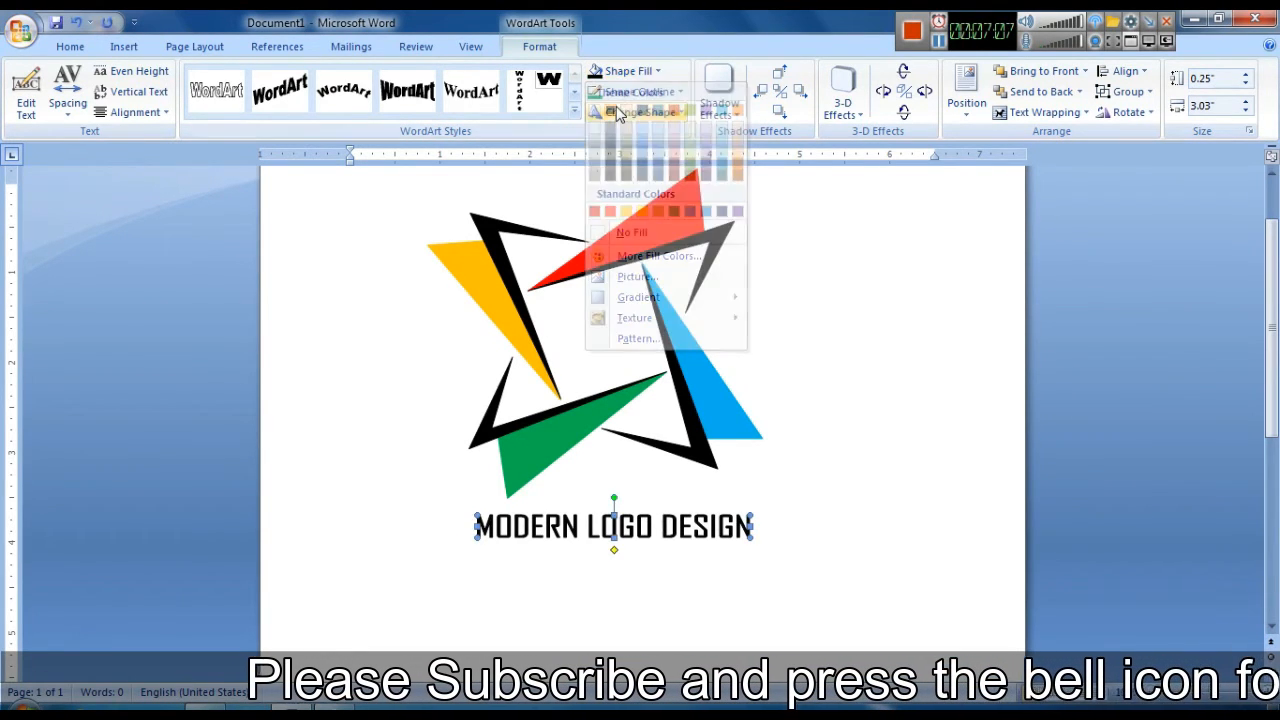